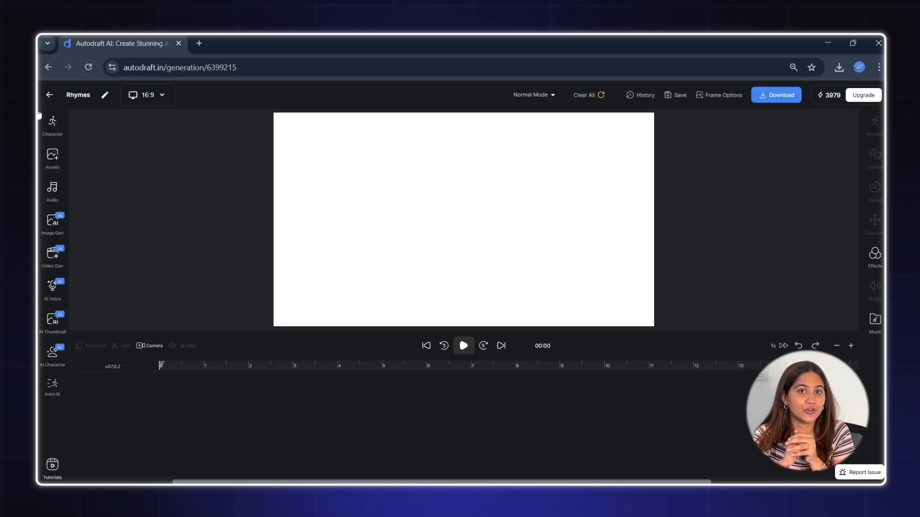
# Step: Look through the character, image, video, voice and thumbnail generation tools in the Rhymes project
pyautogui.click(57, 131)
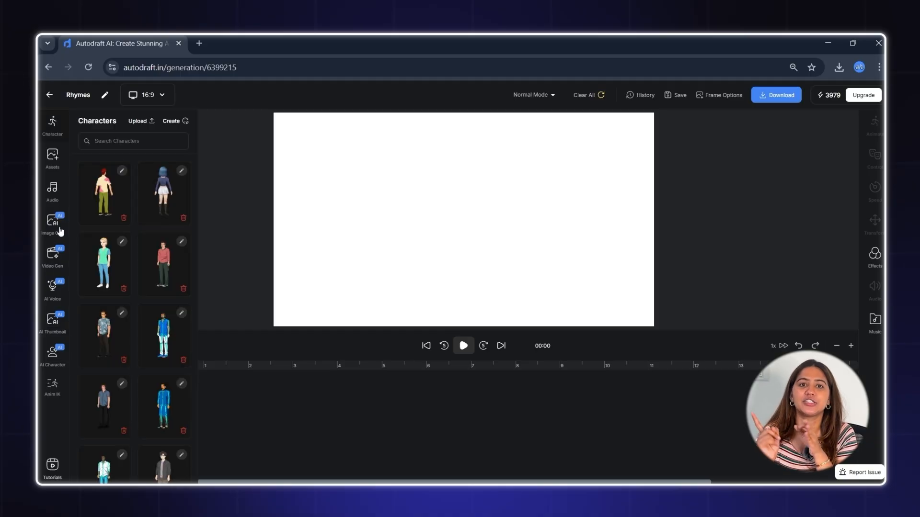
pyautogui.click(57, 230)
pyautogui.click(54, 262)
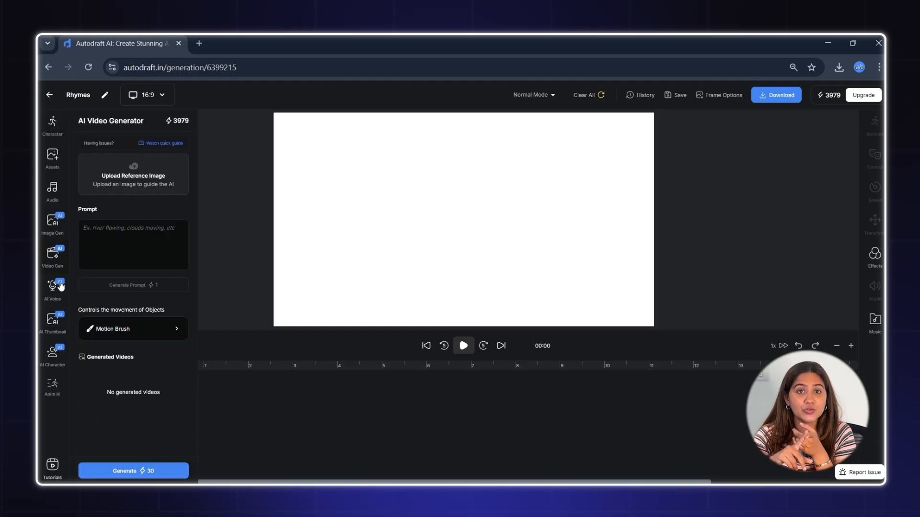
pyautogui.click(53, 290)
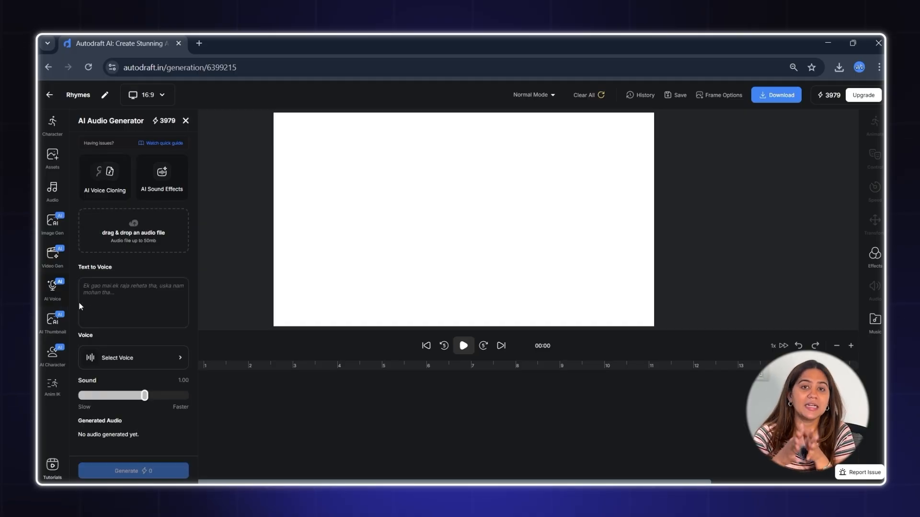
pyautogui.click(58, 332)
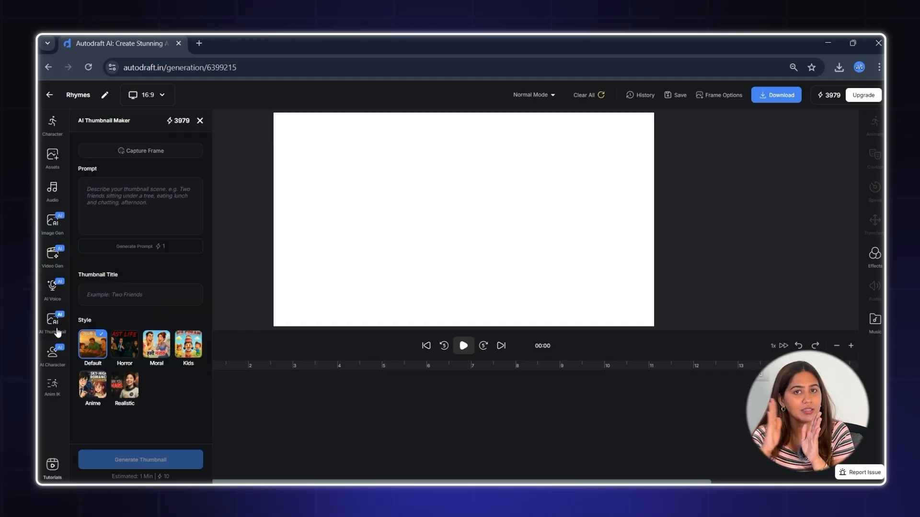
pyautogui.click(41, 363)
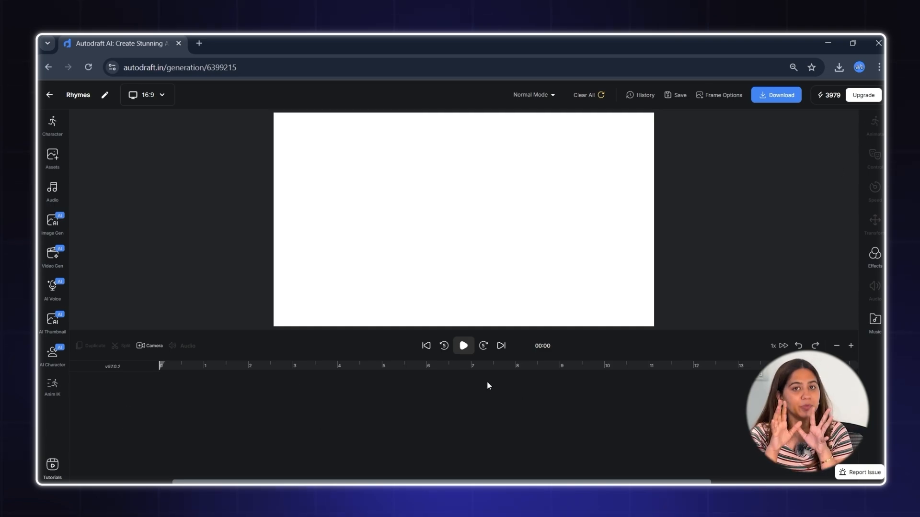
# Step: Upload dreamland rhyme.mp3 from the audio folder of rhyems video and add it to the project's timeline
pyautogui.click(54, 187)
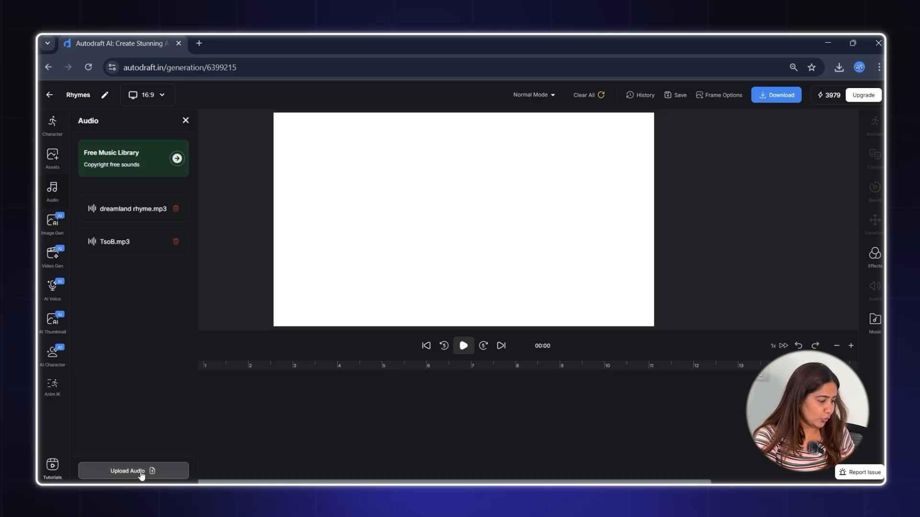
pyautogui.click(141, 472)
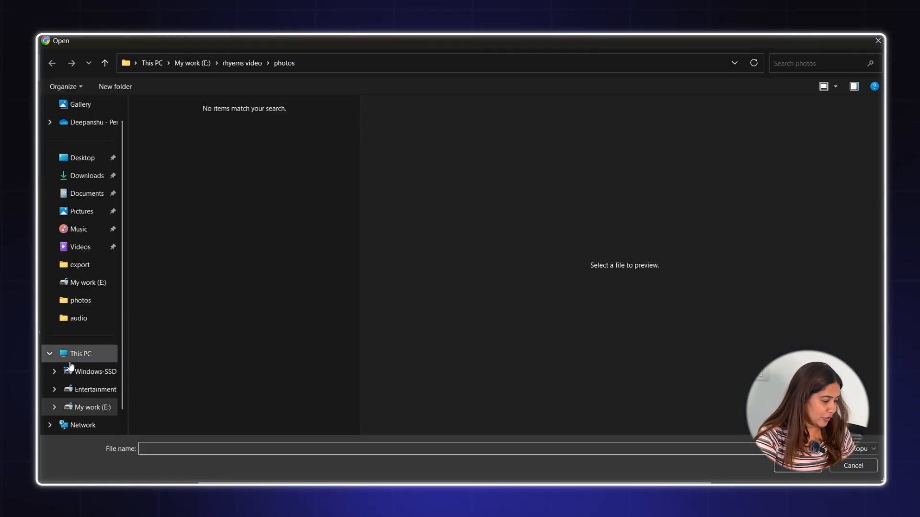
pyautogui.click(91, 407)
pyautogui.scroll(-1, 250, 287)
pyautogui.doubleClick(255, 382)
pyautogui.doubleClick(268, 125)
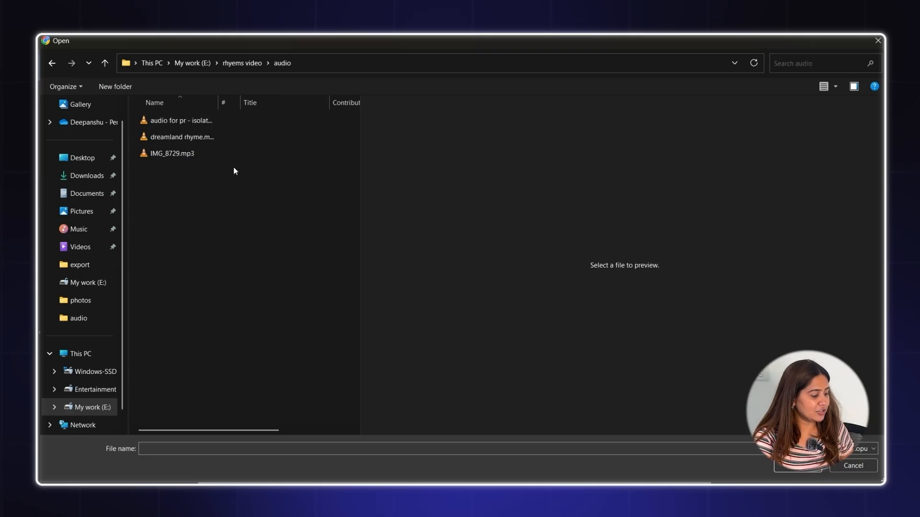
pyautogui.doubleClick(215, 136)
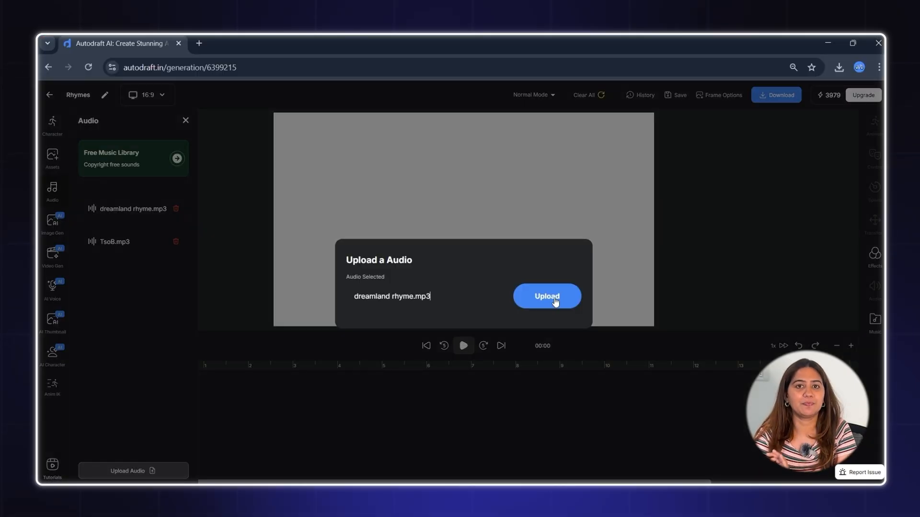
pyautogui.click(555, 298)
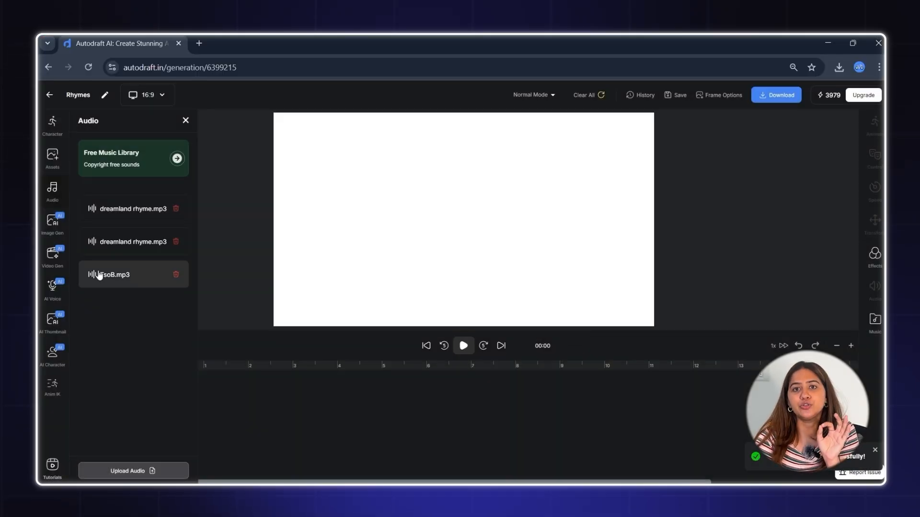
pyautogui.click(104, 212)
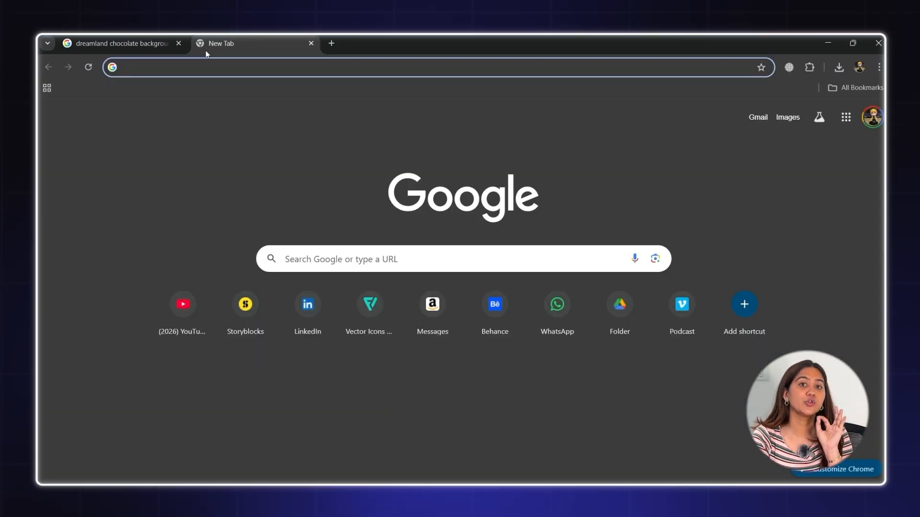
# Step: Search Google for "dreamland background for kids" and browse the image results for suitable rhyme backgrounds
pyautogui.write('dreamland back')
pyautogui.click(239, 90)
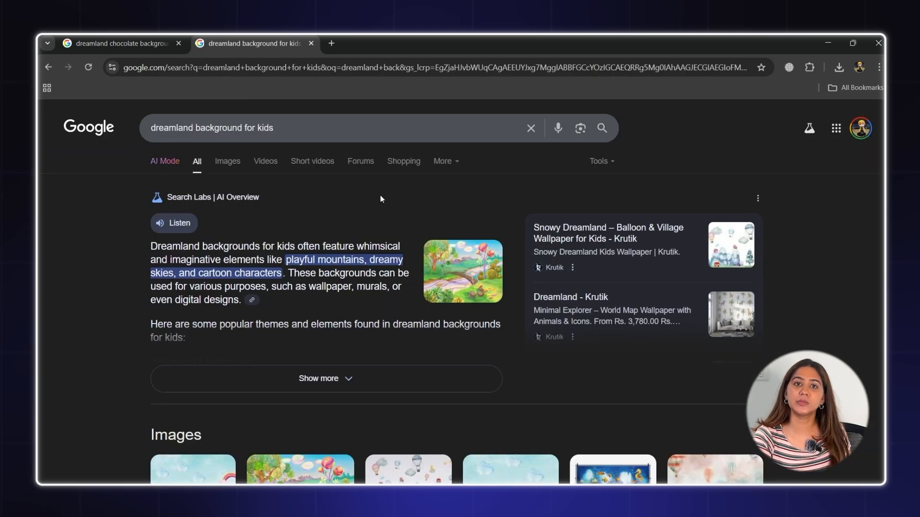
pyautogui.scroll(-8, 380, 195)
pyautogui.click(484, 319)
pyautogui.scroll(-4, 322, 263)
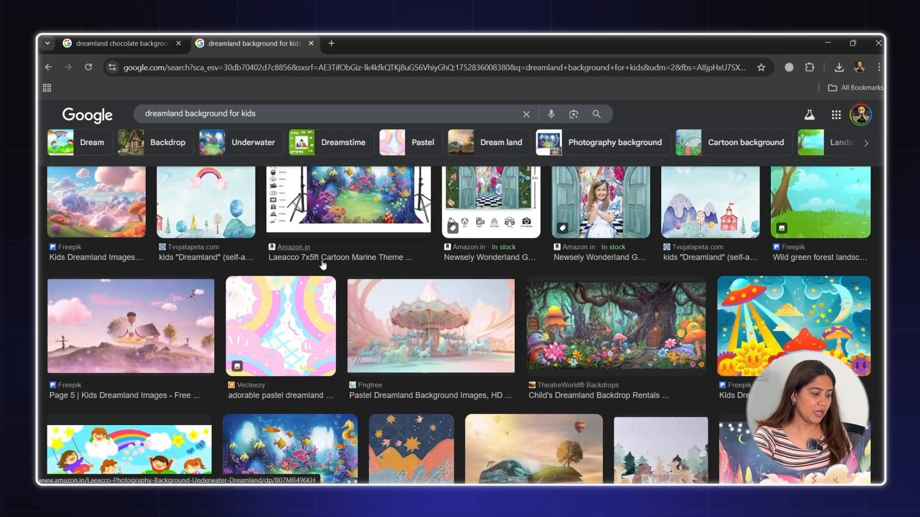
pyautogui.click(462, 326)
pyautogui.click(843, 153)
pyautogui.scroll(-6, 546, 253)
pyautogui.scroll(-3, 546, 253)
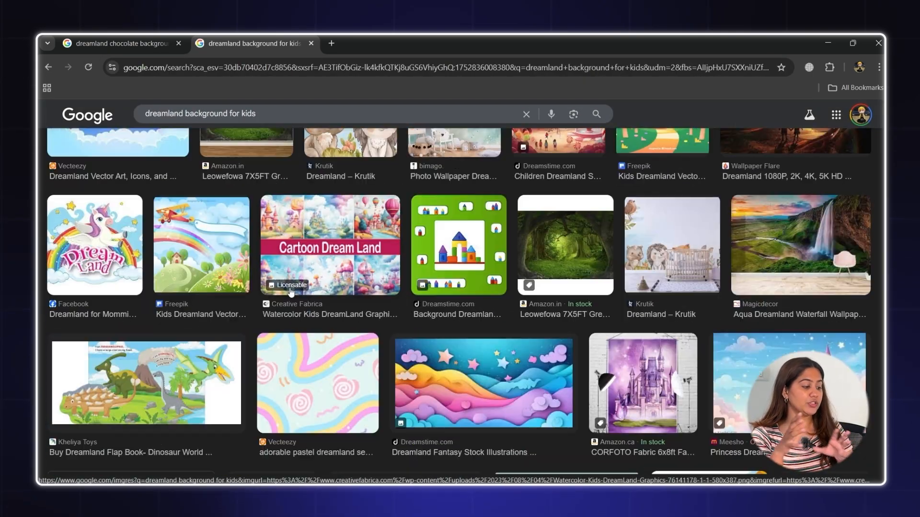
# Step: Save the StockCake Floating Cloud Kingdom image to the photos folder of rhyems video
pyautogui.click(606, 349)
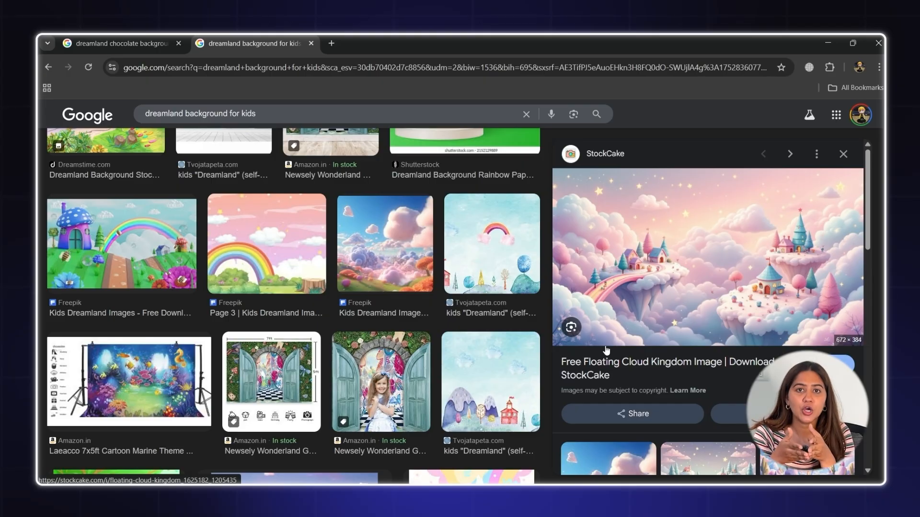
pyautogui.rightClick(641, 249)
pyautogui.click(680, 331)
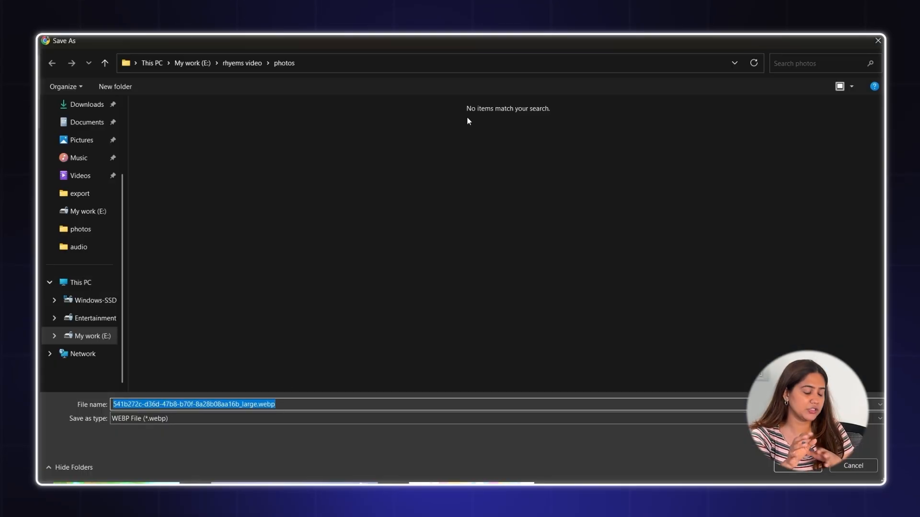
pyautogui.click(267, 404)
pyautogui.press('Return')
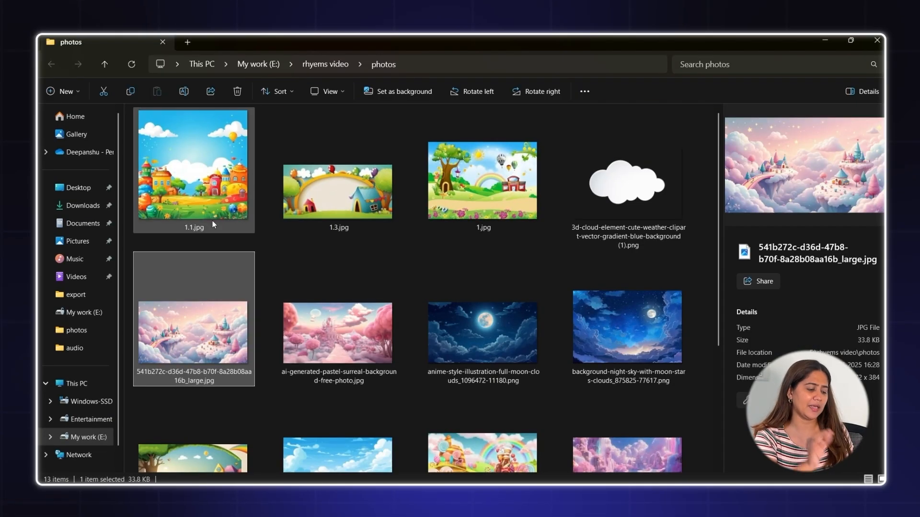
# Step: In File Explorer, rename the picture of the green meadow under a blue sky in the photos folder as 2
pyautogui.click(491, 200)
pyautogui.click(346, 202)
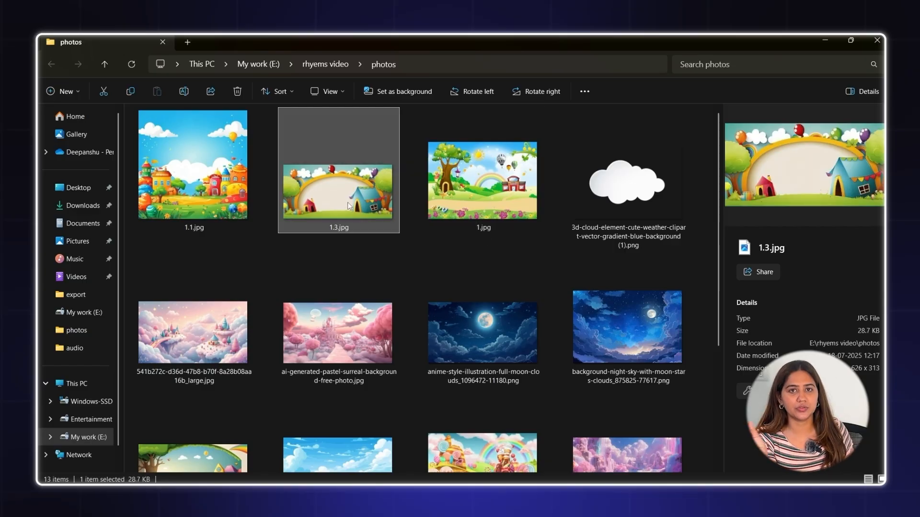
pyautogui.scroll(-2, 297, 338)
pyautogui.click(299, 330)
pyautogui.press('F2')
pyautogui.write('2')
pyautogui.press('Return')
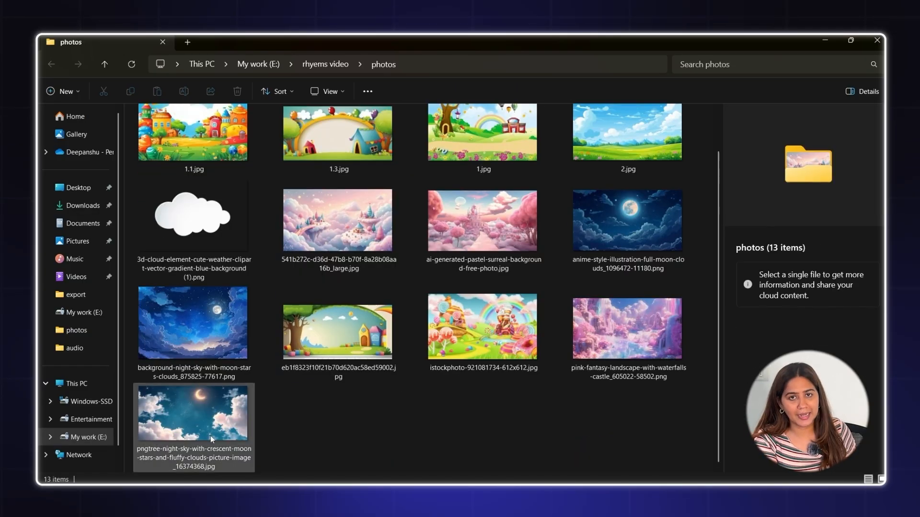
# Step: Rename the anime-style picture of the full moon over dark clouds as 3
pyautogui.click(205, 437)
pyautogui.click(675, 227)
pyautogui.click(183, 91)
pyautogui.write('3')
pyautogui.press('Return')
# Step: Rename the night-sky picture with the crescent moon and fluffy clouds as 3.1
pyautogui.click(194, 424)
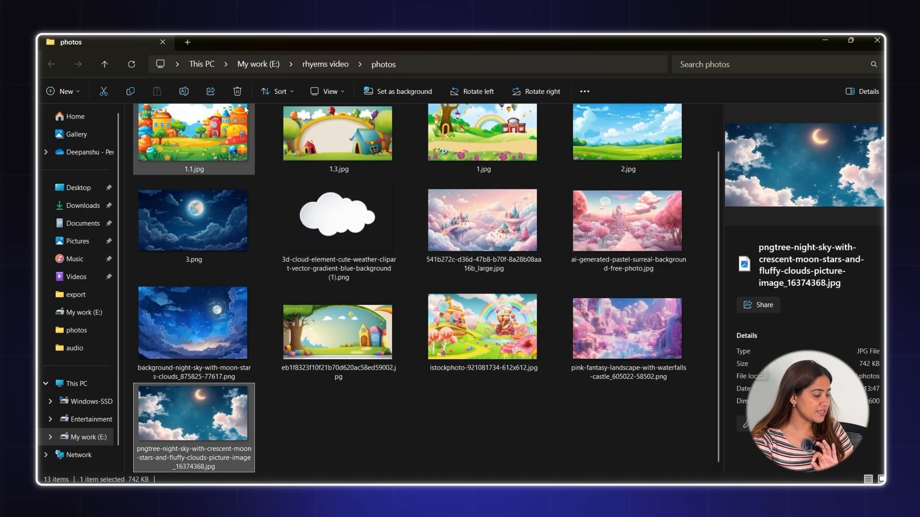
pyautogui.click(183, 91)
pyautogui.write('3.1')
pyautogui.press('Return')
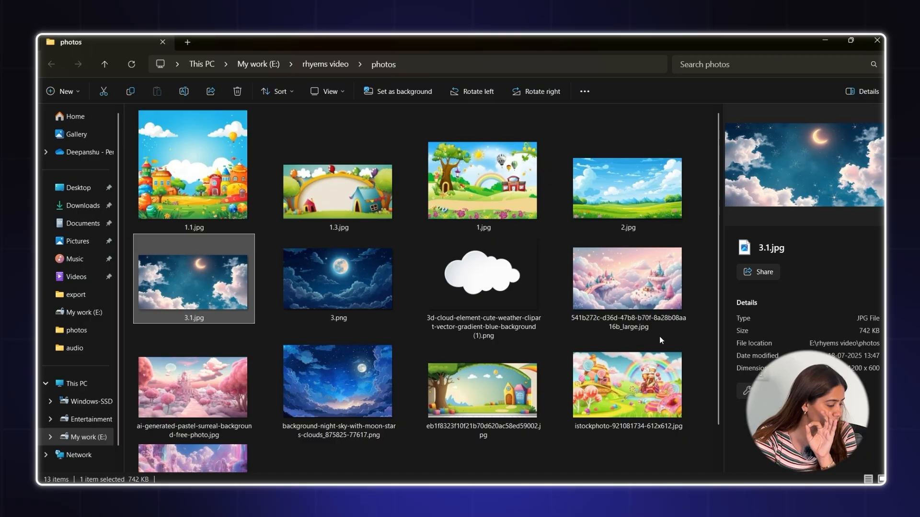
# Step: Rename the saved pink floating cloud kingdom picture as 4
pyautogui.click(627, 225)
pyautogui.press('F2')
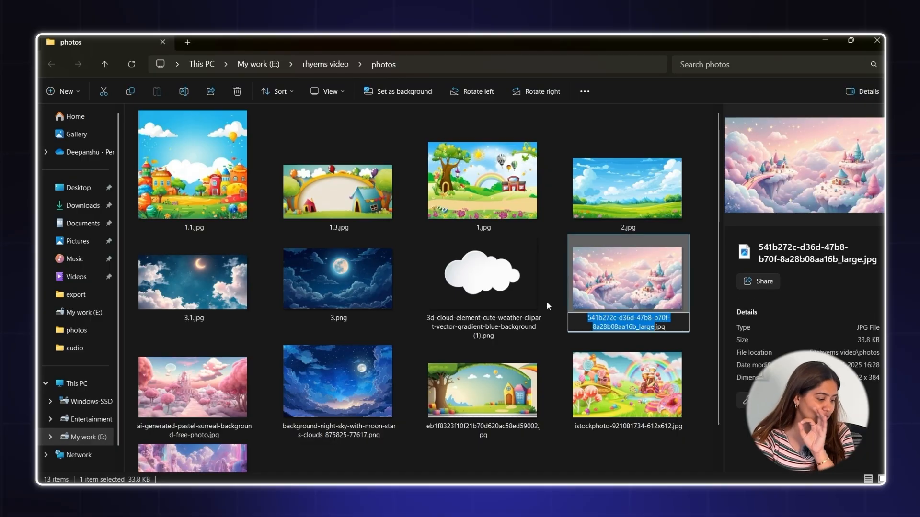
pyautogui.write('4')
pyautogui.press('Return')
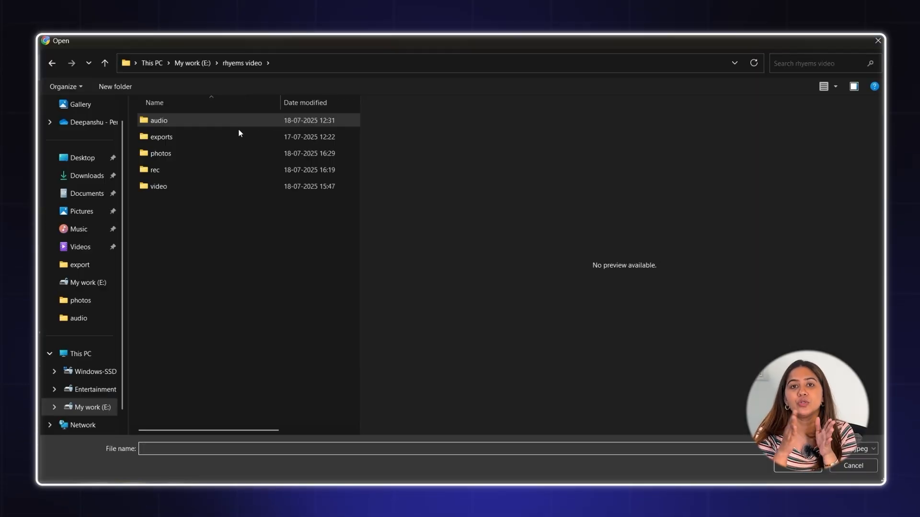
# Step: Upload 1.jpg uncropped from the photos folder as Autodraft's reference image, using the Image Stylization mode
pyautogui.doubleClick(238, 152)
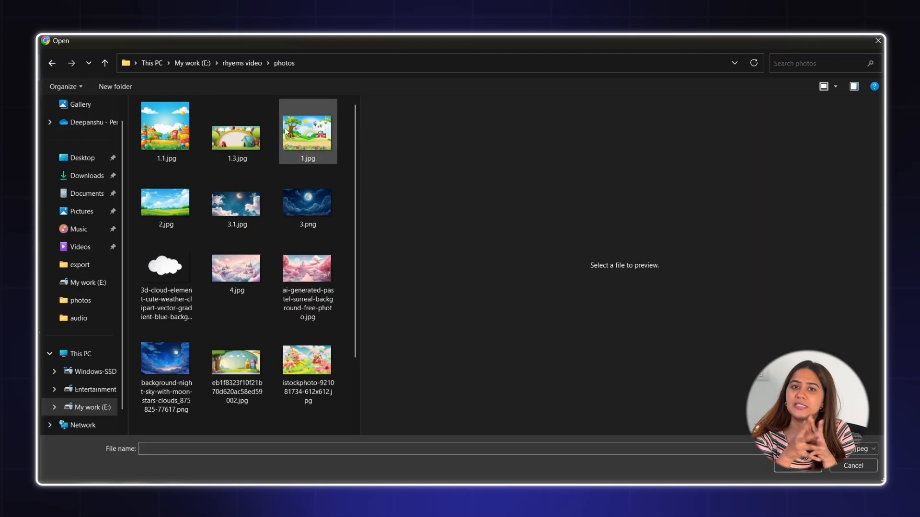
pyautogui.doubleClick(308, 131)
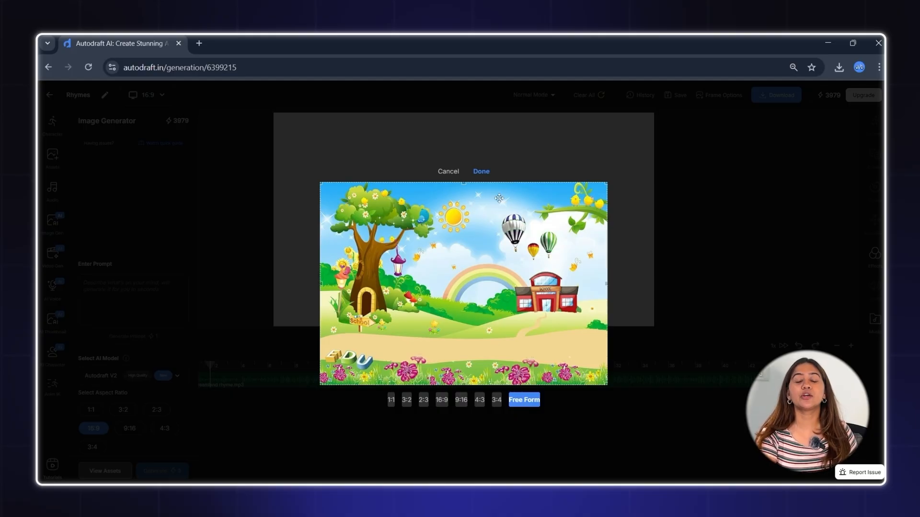
pyautogui.click(481, 172)
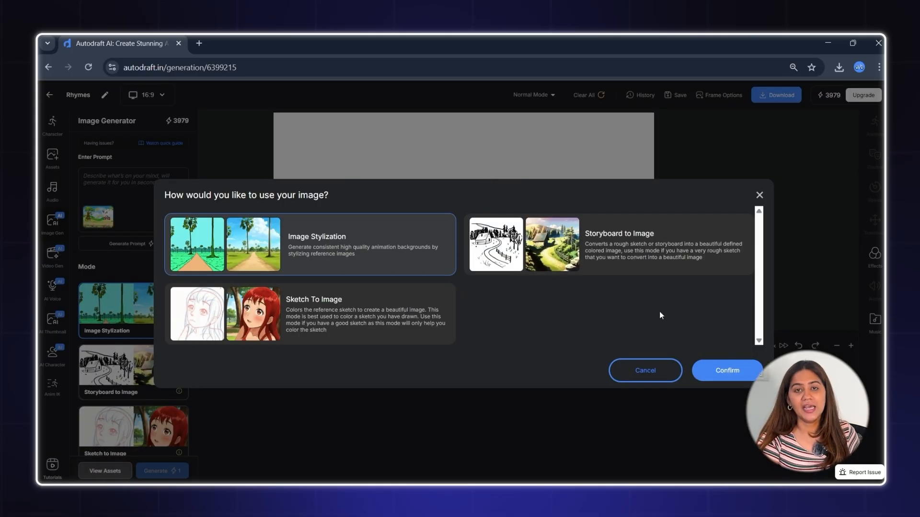
pyautogui.click(717, 373)
pyautogui.scroll(-5, 153, 344)
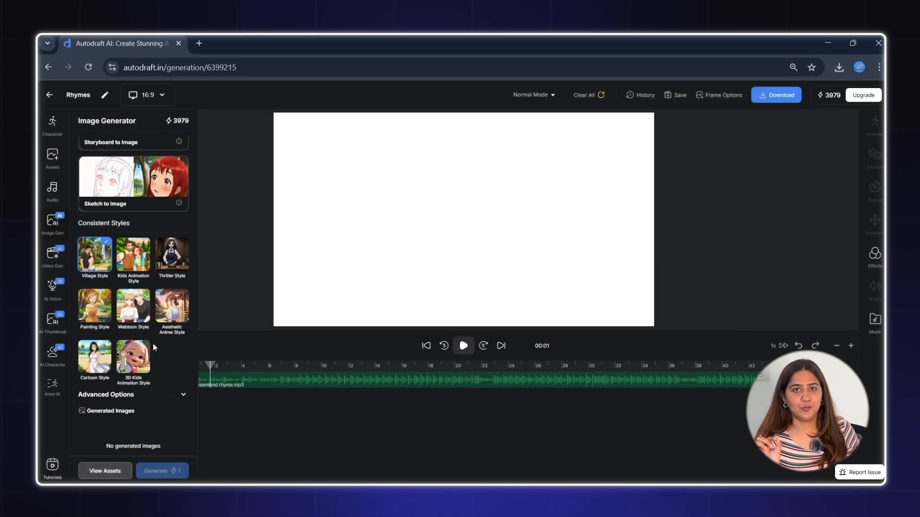
pyautogui.scroll(5, 104, 310)
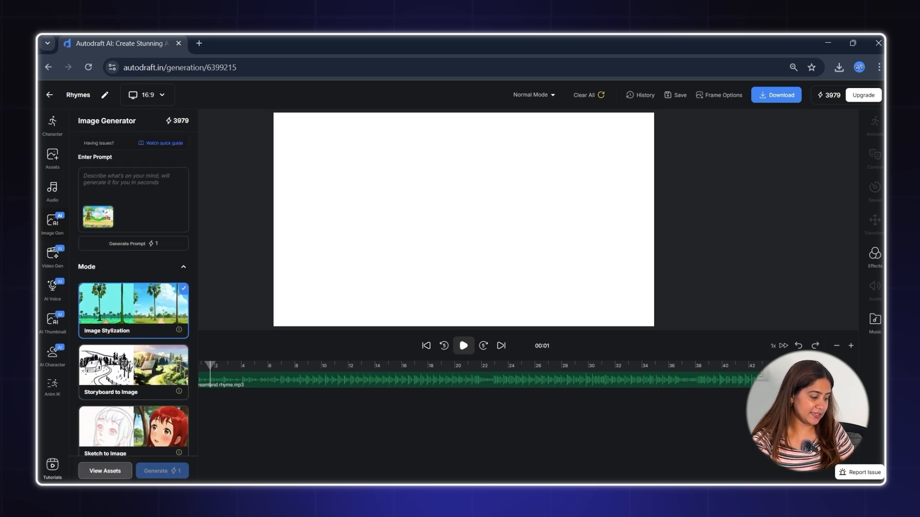
# Step: Generate a prompt from the reference image and generate the stylized background in Cartoon Style
pyautogui.click(146, 245)
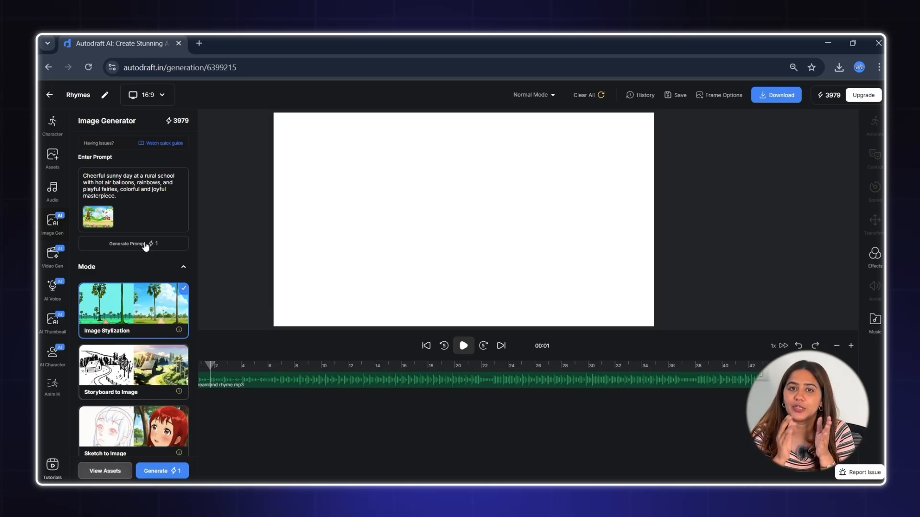
pyautogui.scroll(-5, 145, 245)
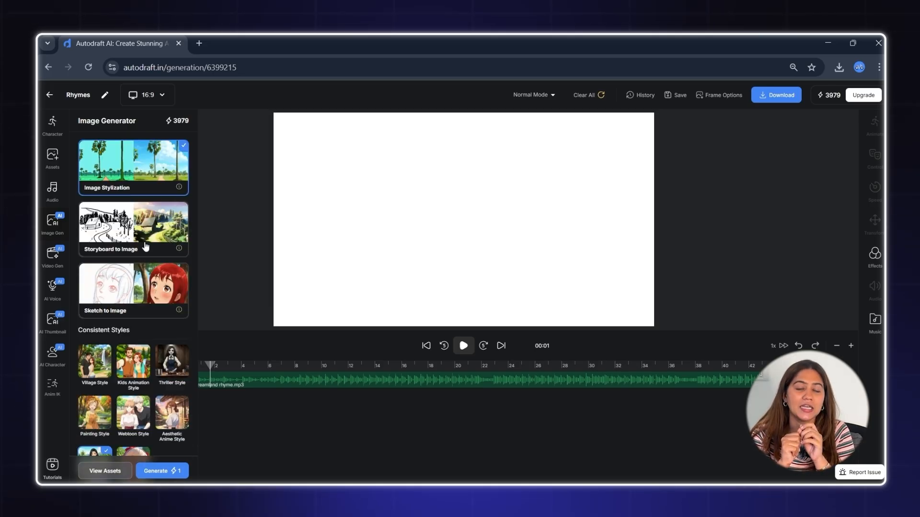
pyautogui.click(160, 472)
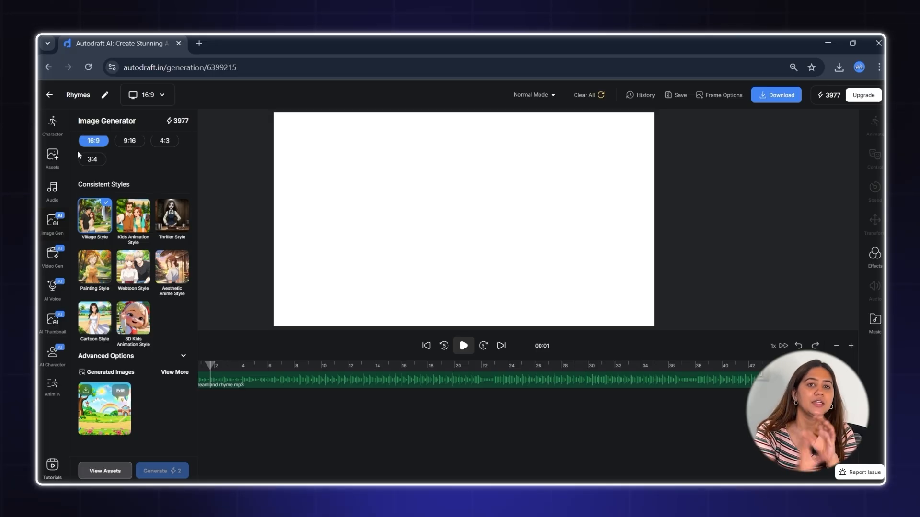
# Step: Choose 2.jpg from the photos folder as the reference image for the next background
pyautogui.scroll(5, 187, 327)
pyautogui.scroll(-5, 160, 353)
pyautogui.scroll(5, 103, 398)
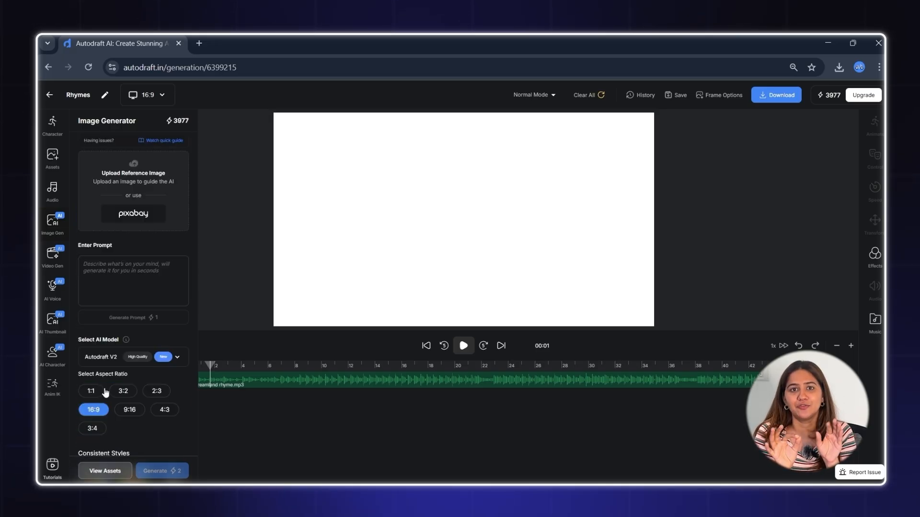
pyautogui.click(131, 166)
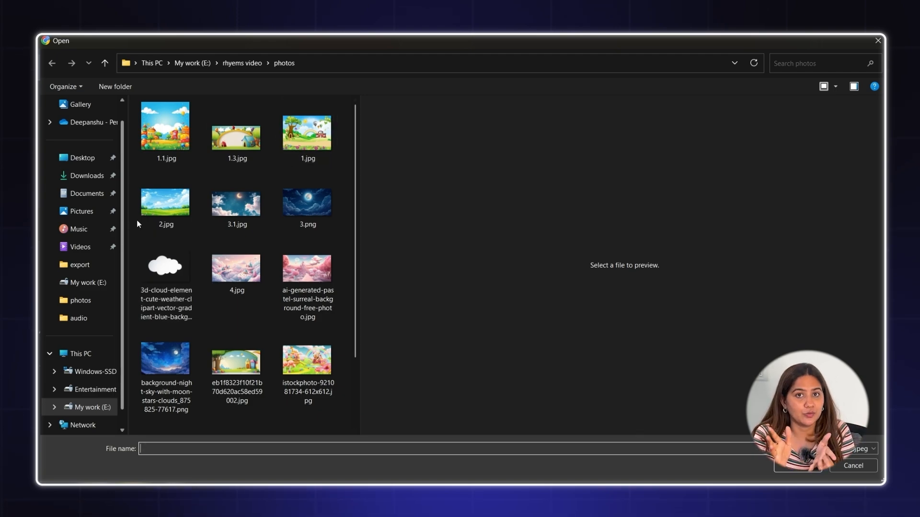
pyautogui.click(167, 206)
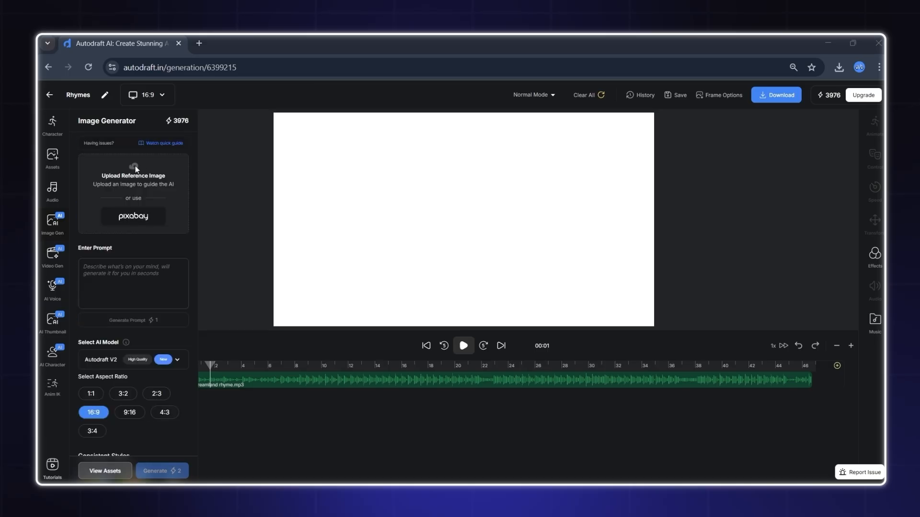
# Step: Upload 3.1.jpg from the photos folder as the reference image and generate its stylized background
pyautogui.click(135, 166)
pyautogui.click(237, 193)
pyautogui.click(798, 466)
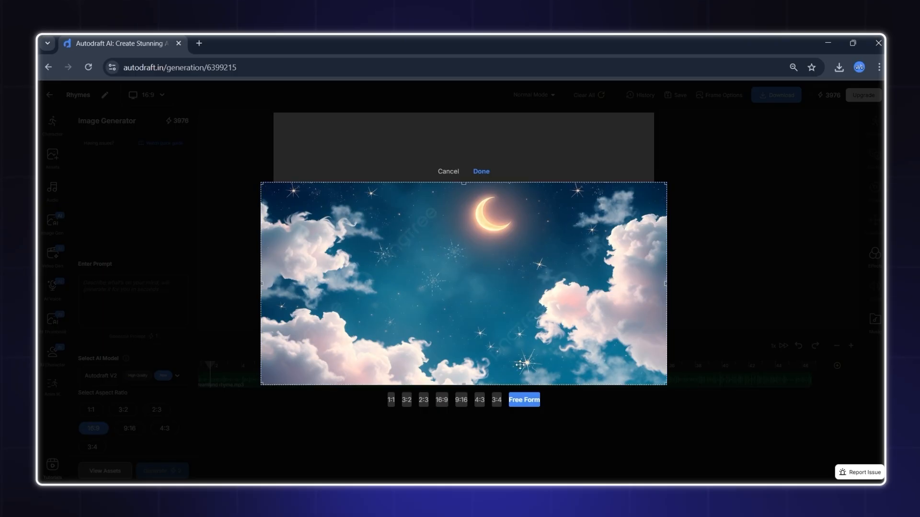
pyautogui.click(174, 471)
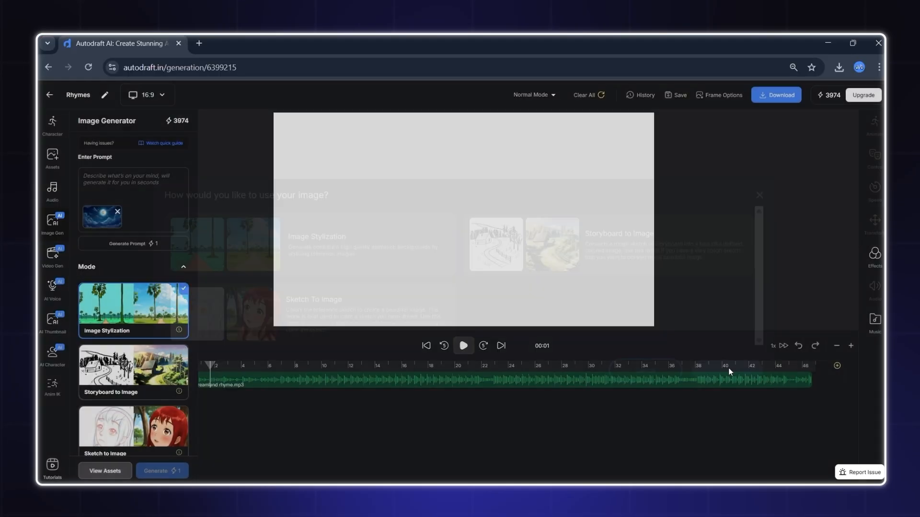
# Step: Generate a prompt from the full-moon night sky reference and generate its stylized background
pyautogui.click(126, 244)
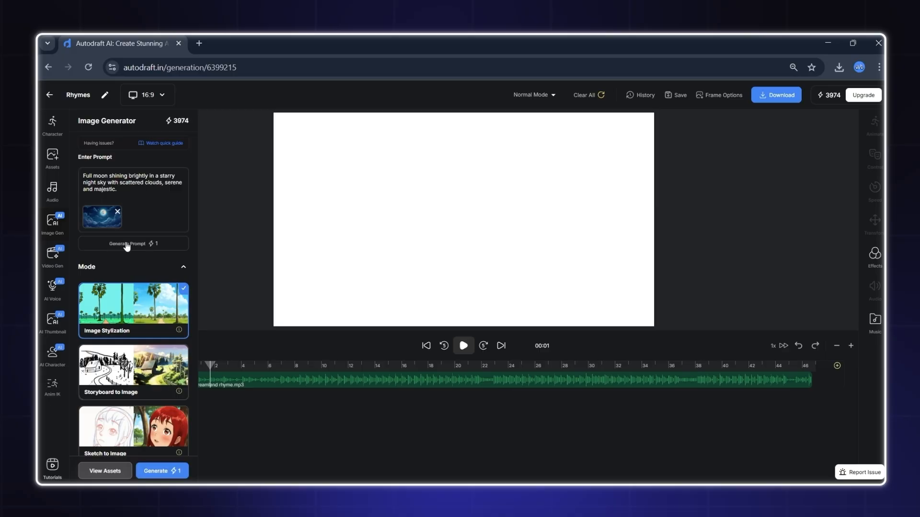
pyautogui.click(162, 470)
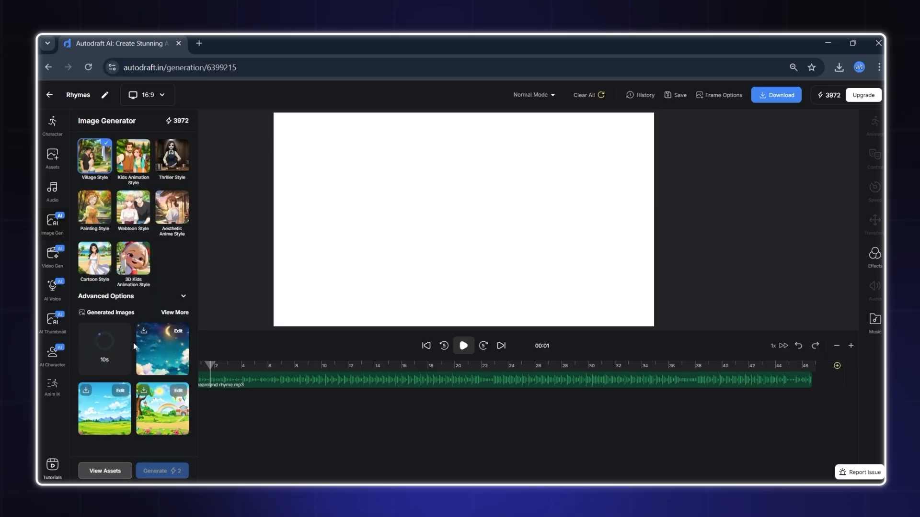
# Step: Upload 4.jpg uncropped as the next reference image and generate its stylized background in Cartoon Style
pyautogui.scroll(7, 119, 231)
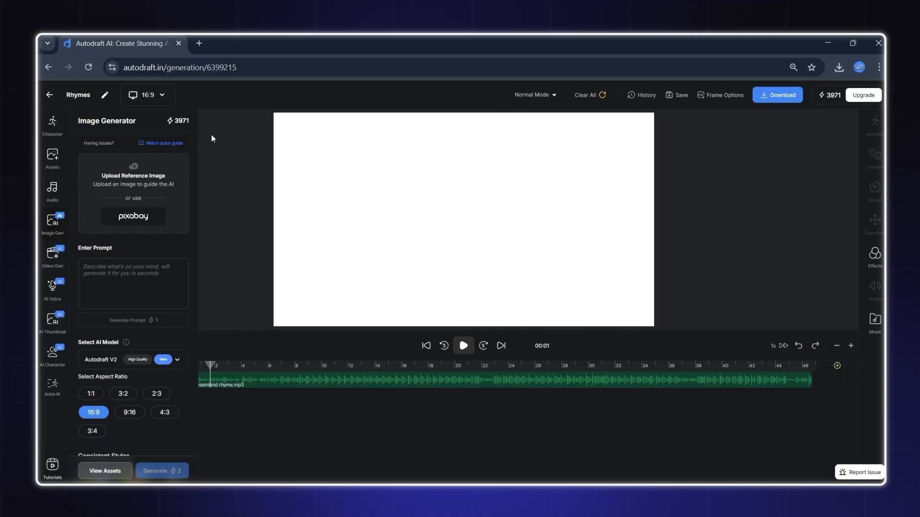
pyautogui.click(123, 177)
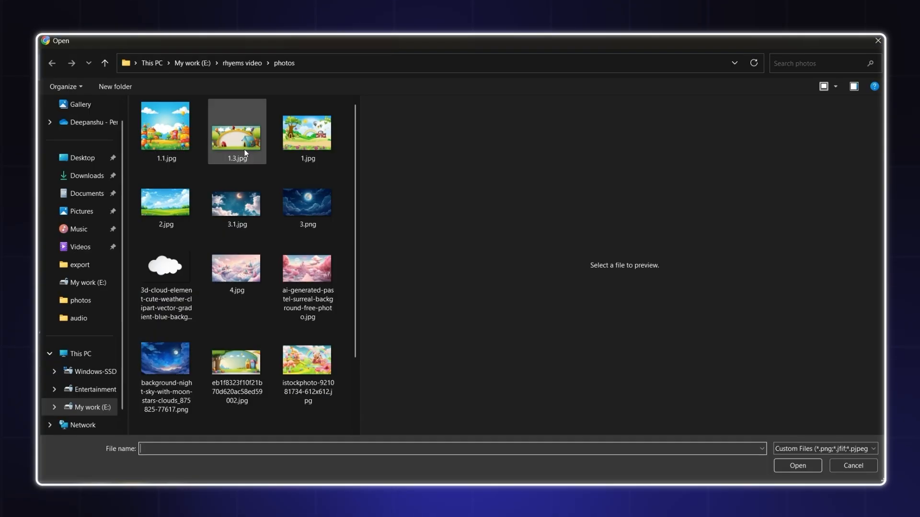
pyautogui.click(236, 268)
pyautogui.press('Return')
pyautogui.click(480, 190)
pyautogui.scroll(-10, 157, 246)
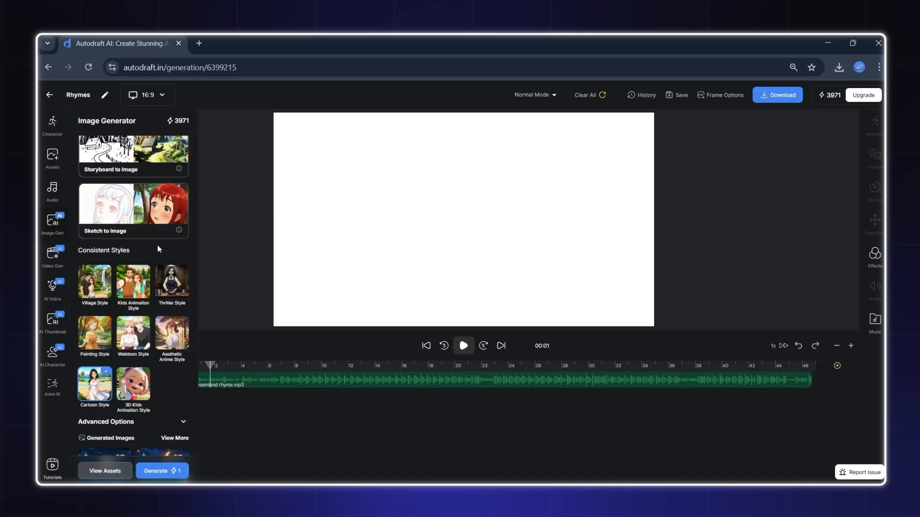
pyautogui.scroll(-2, 172, 335)
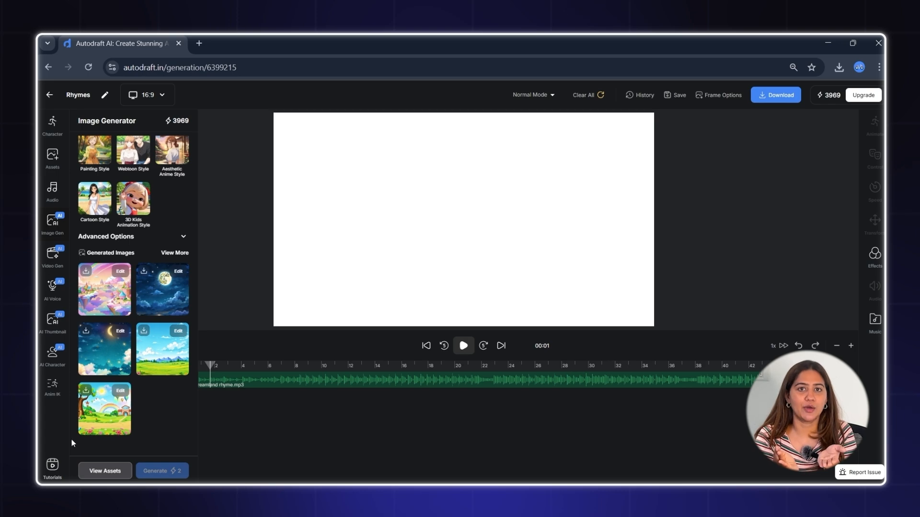
# Step: Add the generated tree-and-rainbow background to the timeline and stretch its clip from the start to about 9.5 seconds
pyautogui.click(105, 415)
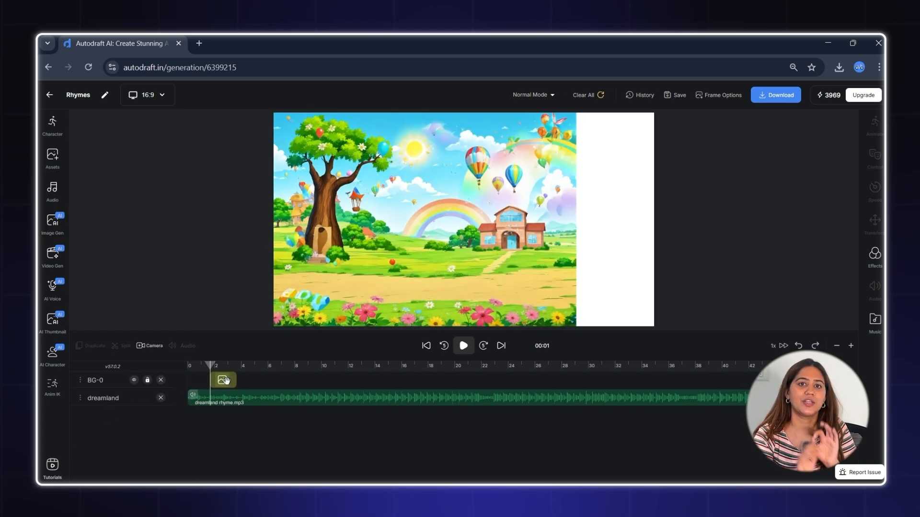
pyautogui.moveTo(226, 380)
pyautogui.mouseDown()
pyautogui.moveTo(205, 381)
pyautogui.moveTo(383, 395)
pyautogui.moveTo(315, 391)
pyautogui.mouseUp()
pyautogui.press('space')
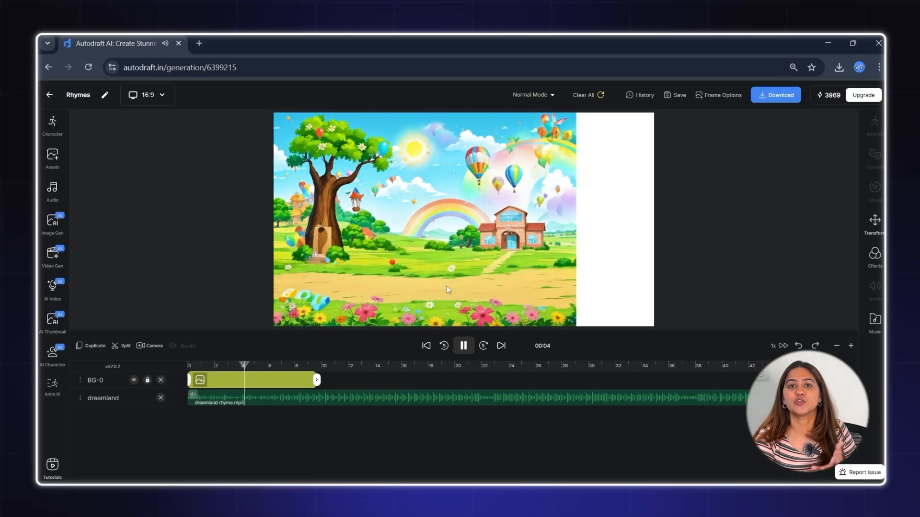
# Step: Reposition and enlarge the tree-and-rainbow background so it fills the whole canvas
pyautogui.click(488, 262)
pyautogui.moveTo(525, 279); pyautogui.dragTo(547, 270)
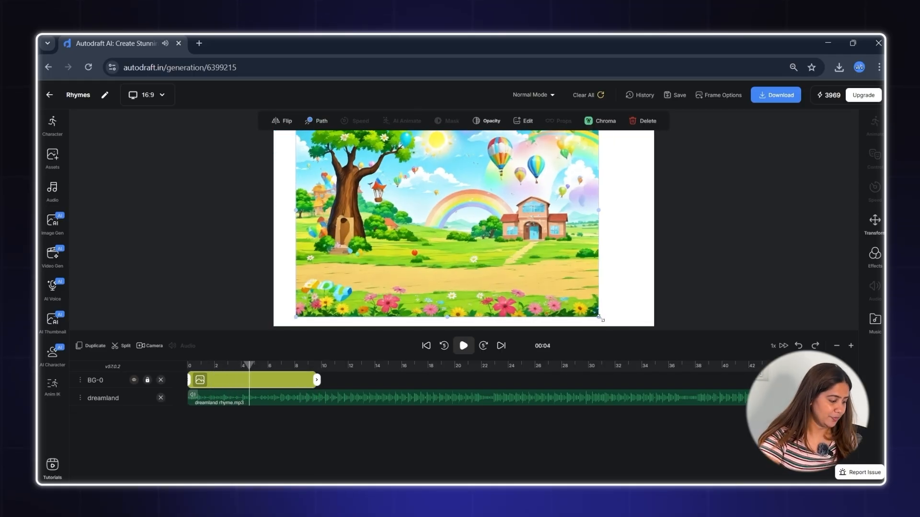
pyautogui.moveTo(599, 318); pyautogui.dragTo(626, 318)
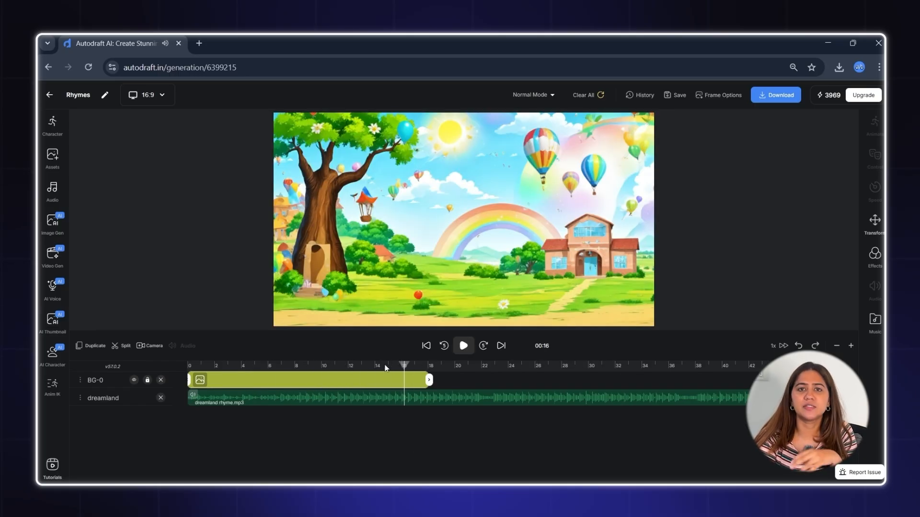
# Step: Add the green meadow background after the rainbow scene, fit it to the canvas and end its clip at about 25 seconds
pyautogui.click(428, 380)
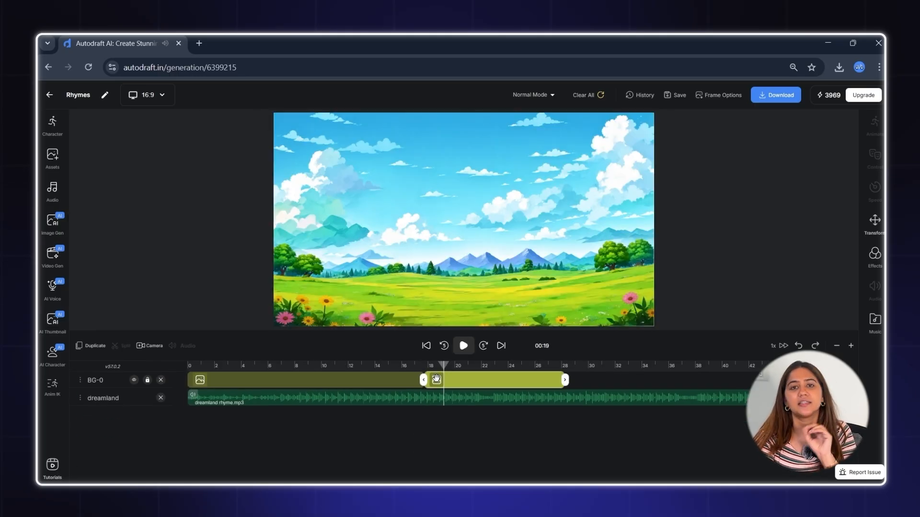
pyautogui.moveTo(273, 326); pyautogui.dragTo(301, 304)
pyautogui.moveTo(405, 383); pyautogui.dragTo(652, 380)
pyautogui.click(526, 381)
# Step: Add the crescent-moon background after the meadow, enlarge it over the full canvas and end its clip at about 31 seconds
pyautogui.click(102, 288)
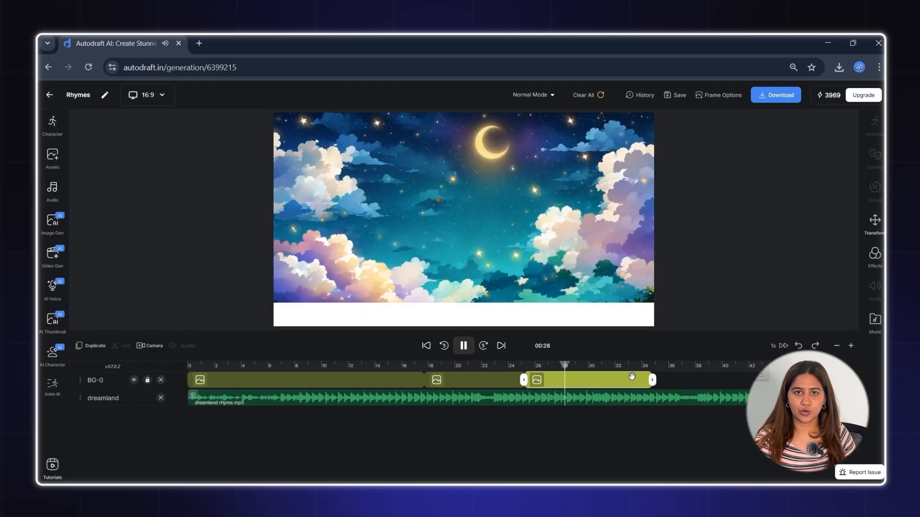
pyautogui.click(597, 252)
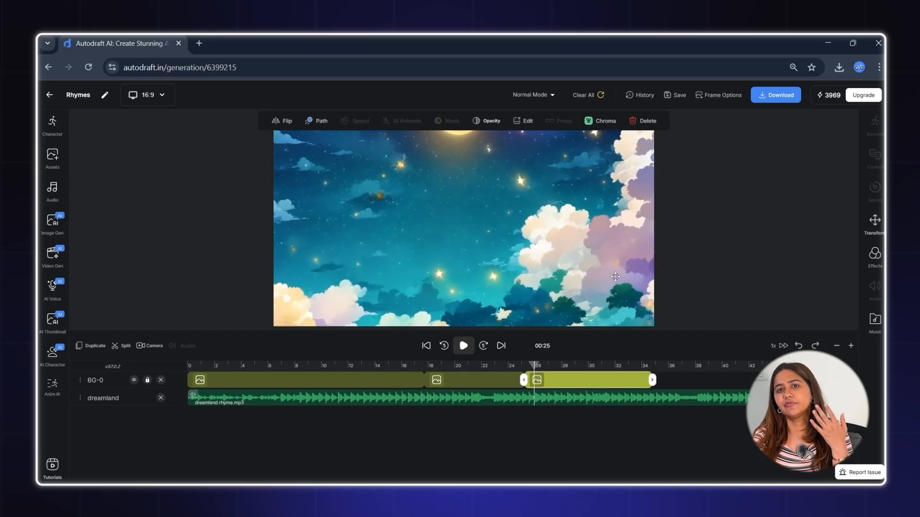
pyautogui.moveTo(529, 366); pyautogui.dragTo(607, 371)
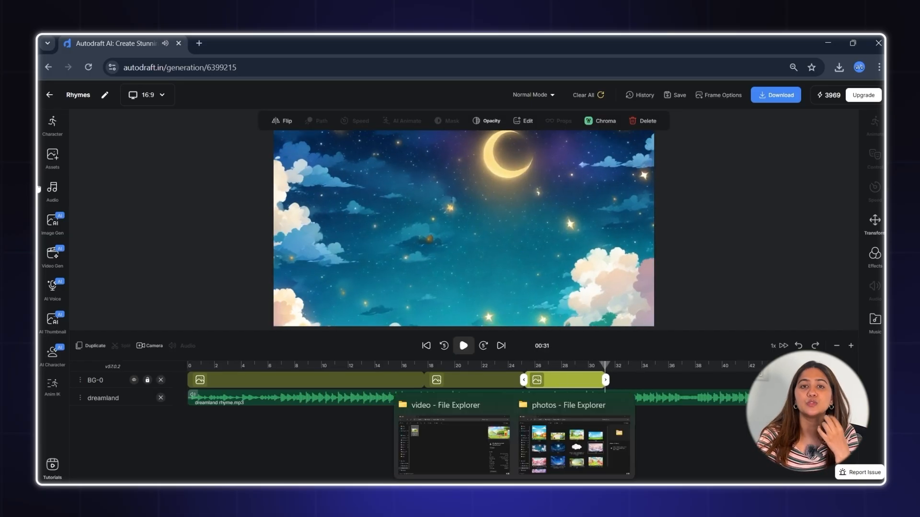
# Step: Add a fourth background after the crescent-moon clip and extend it over the remaining rhyme audio
pyautogui.moveTo(554, 441); pyautogui.dragTo(627, 302)
pyautogui.moveTo(632, 380); pyautogui.dragTo(759, 381)
pyautogui.press('space')
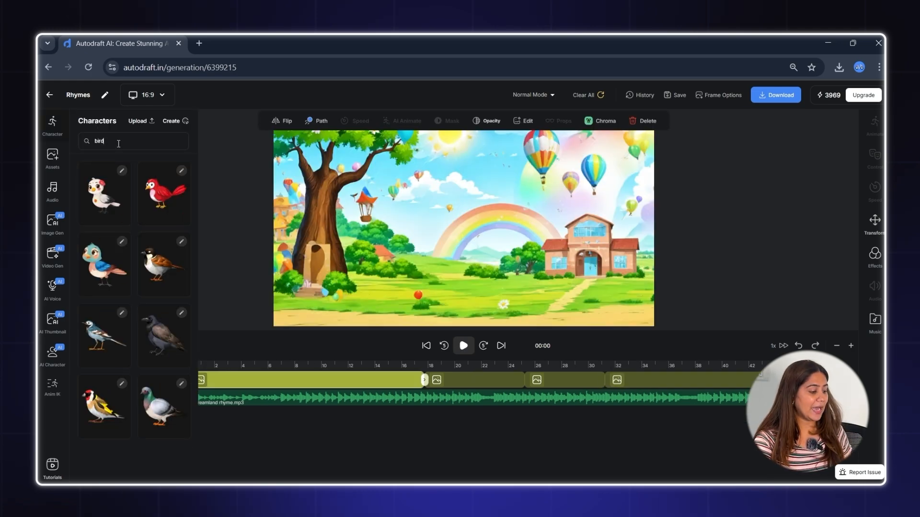
# Step: Place the White Bird with the Lookaround animation and the Blue Bird with the Talking animation on the tree branch
pyautogui.click(105, 345)
pyautogui.click(52, 124)
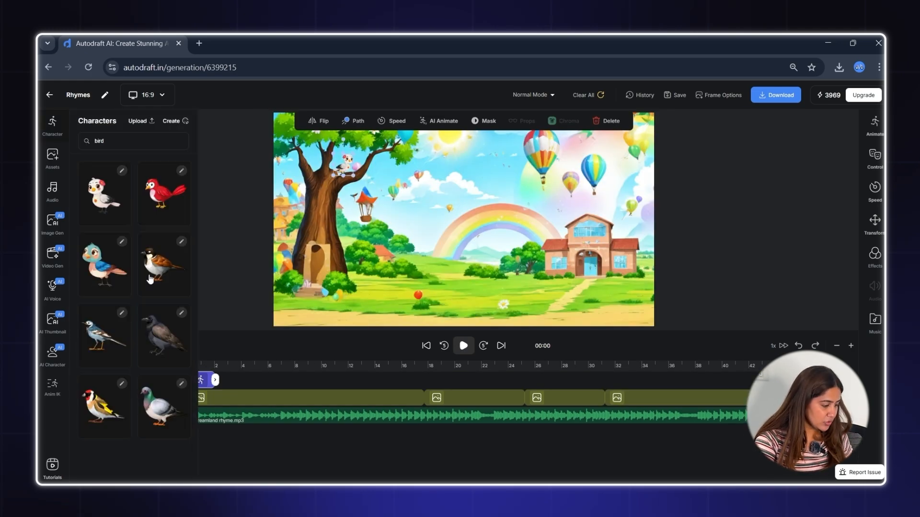
pyautogui.click(91, 269)
# Step: Move both bird clips to start at about 8 seconds and extend them to the end of the first background
pyautogui.press('space')
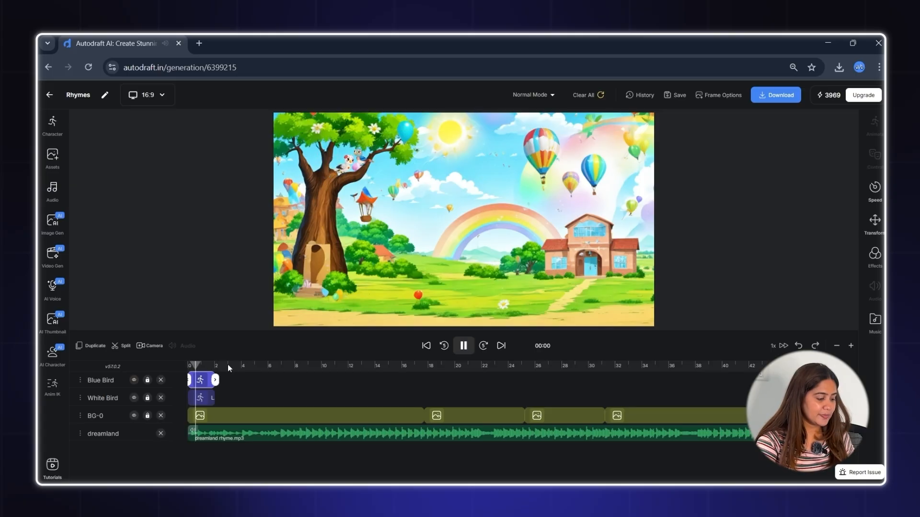
pyautogui.press('space')
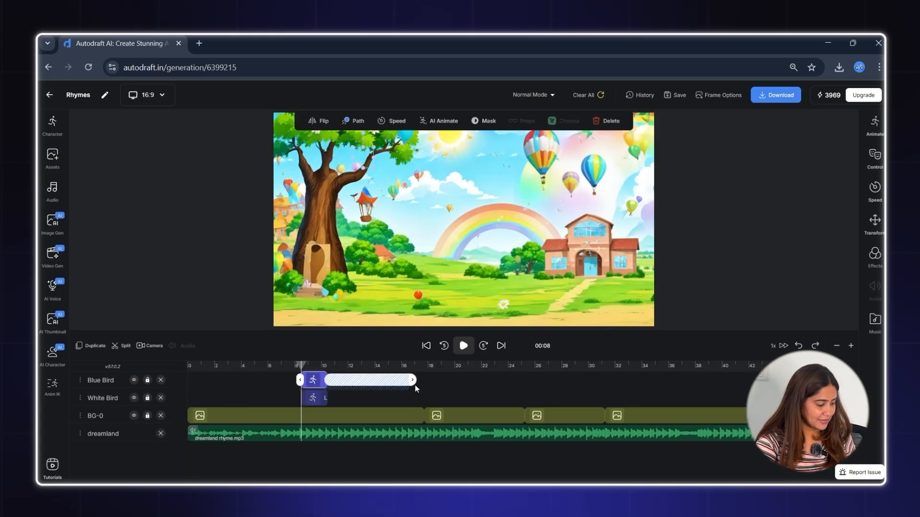
pyautogui.press('space')
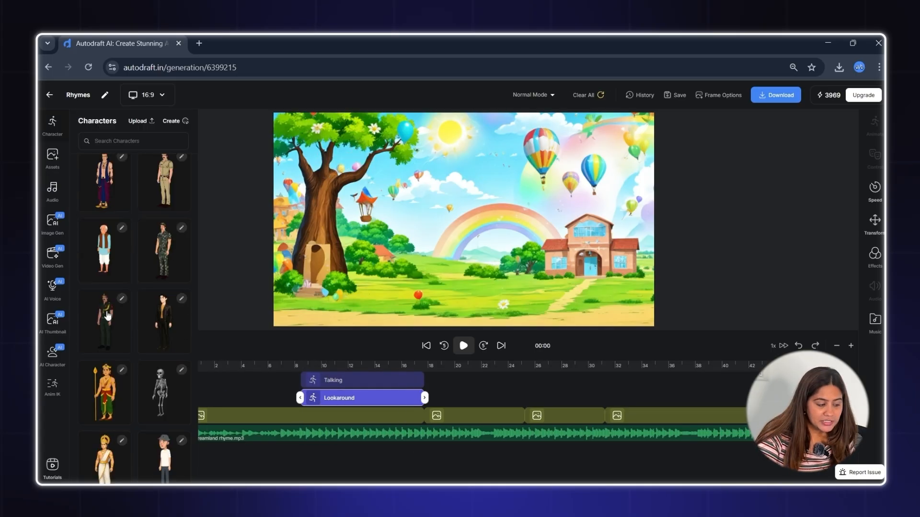
# Step: Search the character library for "boy" and choose Kids Boy 5 in the red vest
pyautogui.press('BackSpace')
pyautogui.press('BackSpace')
pyautogui.write('boy')
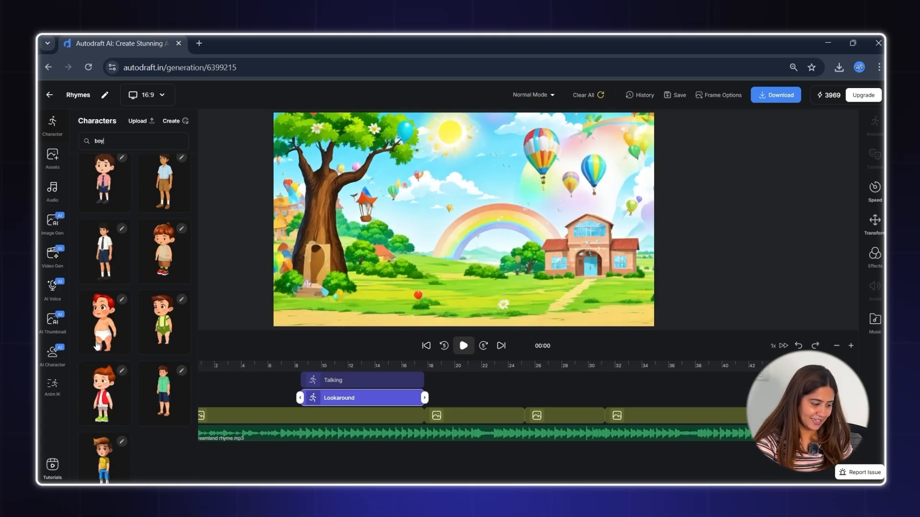
pyautogui.click(104, 400)
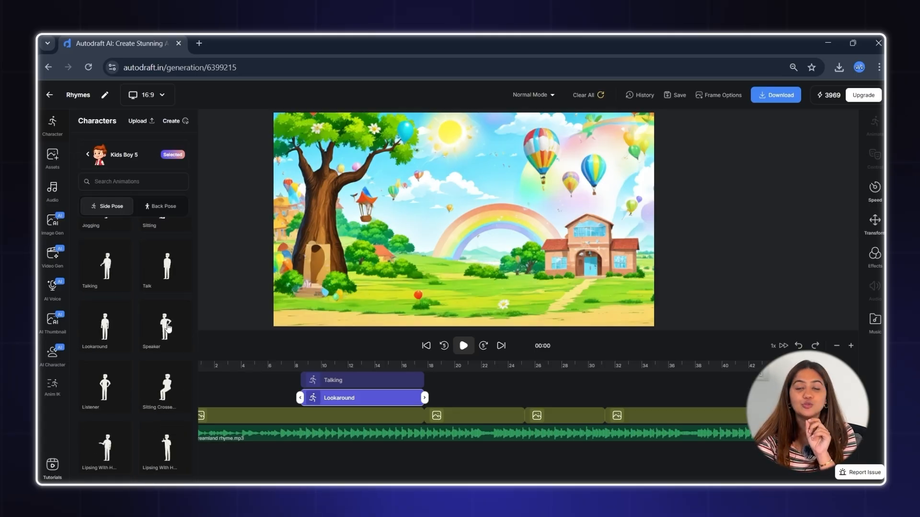
# Step: Search the boy's animations for "run" and add Kids Boy 5 to the scene with the Run animation
pyautogui.click(117, 182)
pyautogui.write('runn')
pyautogui.press('BackSpace')
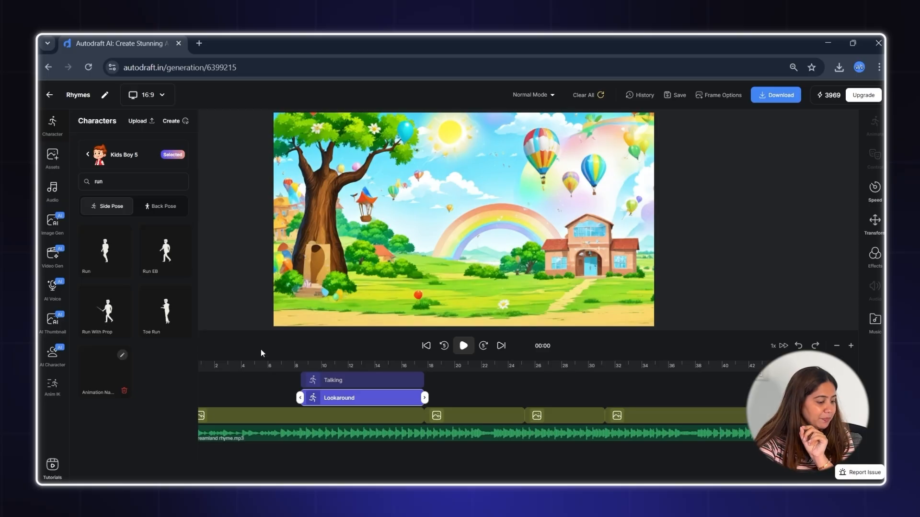
pyautogui.moveTo(91, 261); pyautogui.dragTo(444, 249)
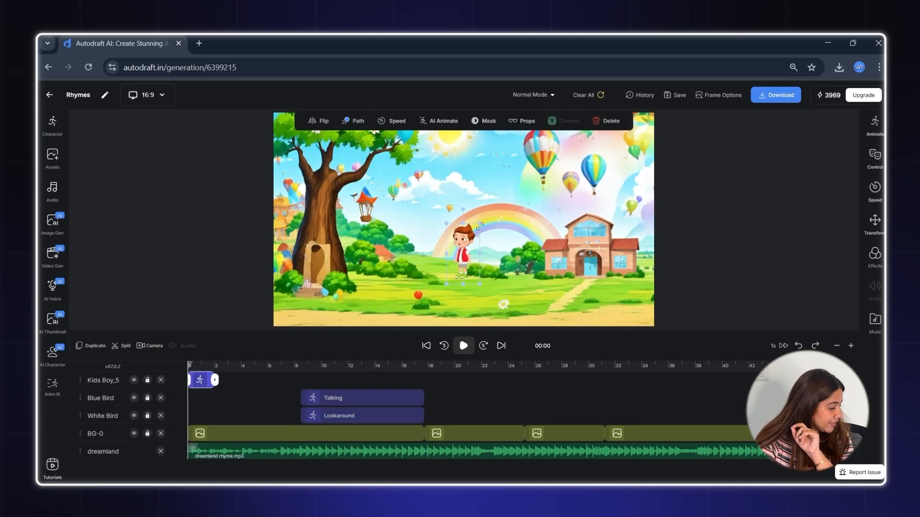
# Step: Add the pink-shirted boy with a tie using the Run animation and place him enlarged beside the red-vested boy
pyautogui.click(52, 139)
pyautogui.scroll(-3, 105, 287)
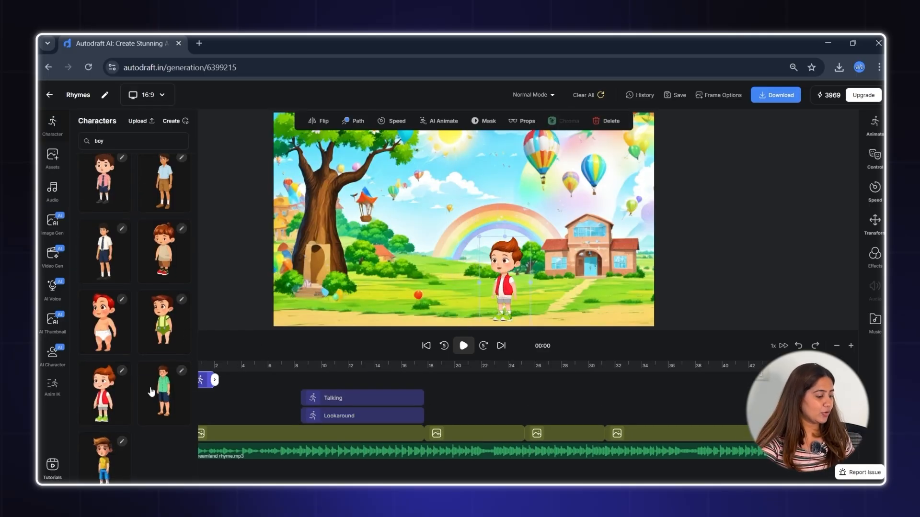
pyautogui.click(98, 247)
pyautogui.moveTo(104, 252); pyautogui.dragTo(463, 313)
pyautogui.moveTo(410, 268); pyautogui.dragTo(452, 268)
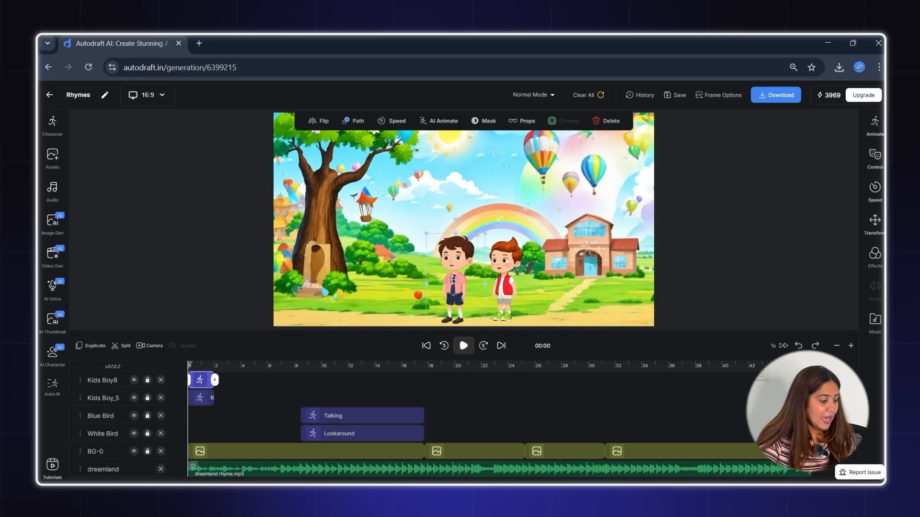
# Step: Add the boy in green suspenders with a run animation and place him enlarged between the tree and the pink-shirted boy
pyautogui.click(52, 125)
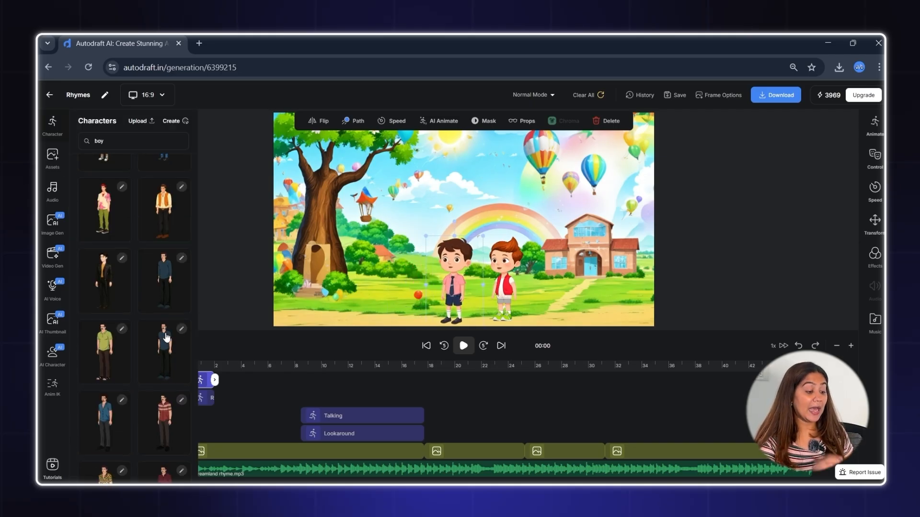
pyautogui.scroll(-1, 168, 258)
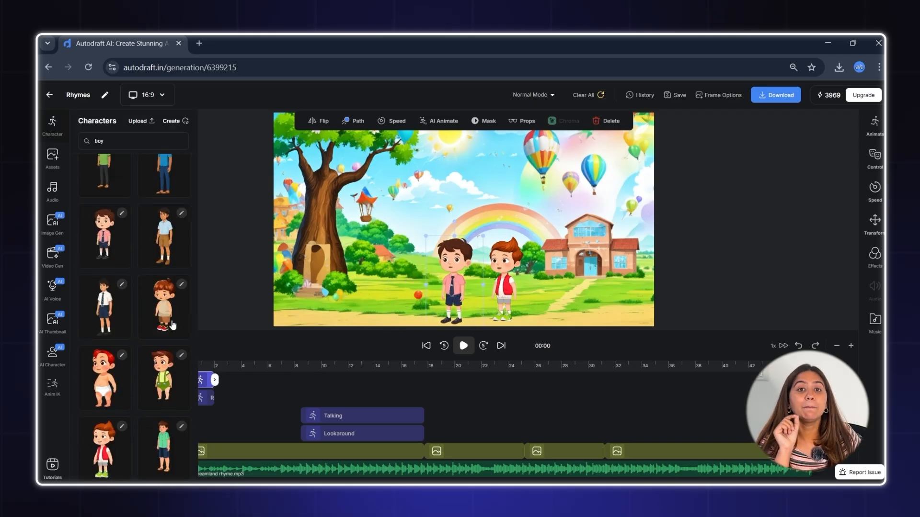
pyautogui.click(166, 307)
pyautogui.moveTo(165, 251); pyautogui.dragTo(493, 218)
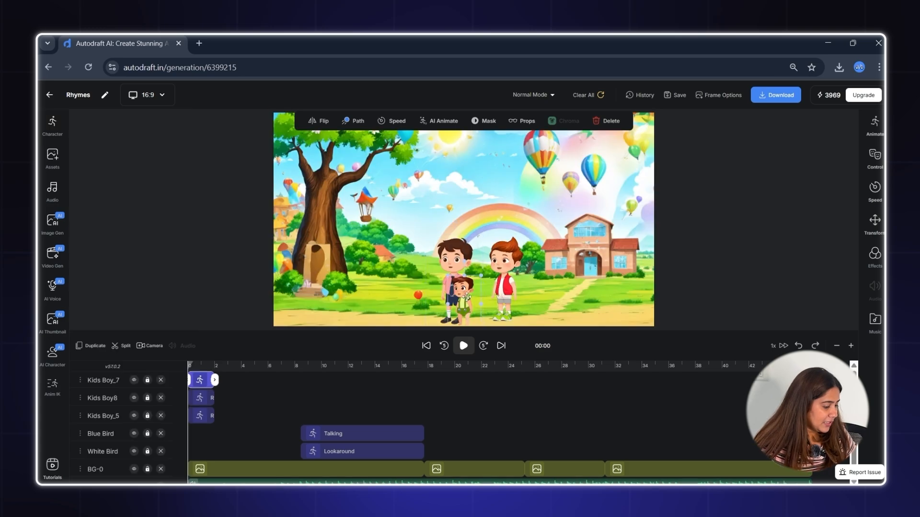
pyautogui.click(506, 289)
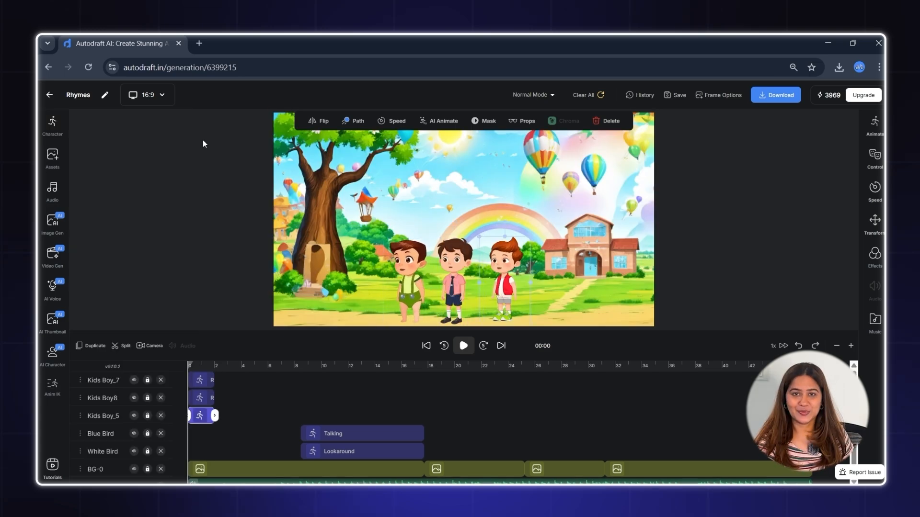
# Step: Browse the "boy" characters and choose Kids Boy 6
pyautogui.click(52, 126)
pyautogui.click(84, 153)
pyautogui.scroll(-5, 135, 318)
pyautogui.scroll(3, 134, 322)
pyautogui.scroll(-3, 133, 321)
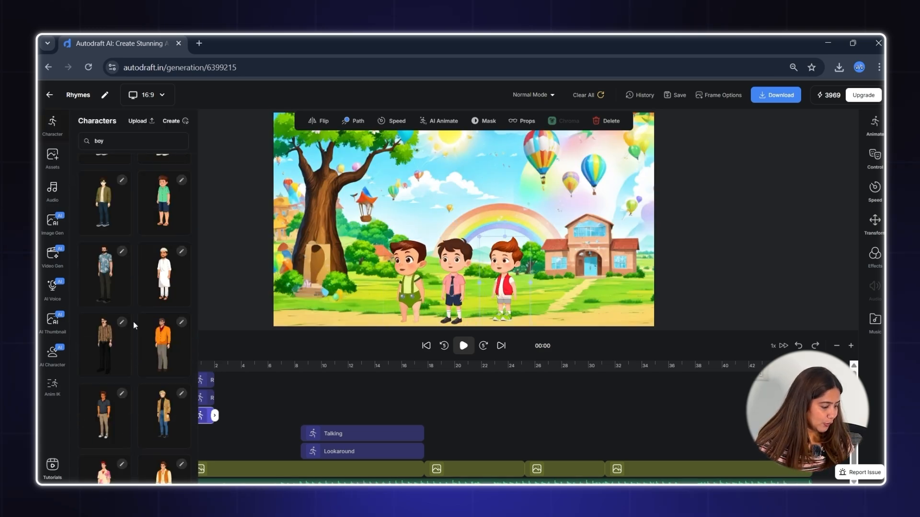
pyautogui.click(160, 262)
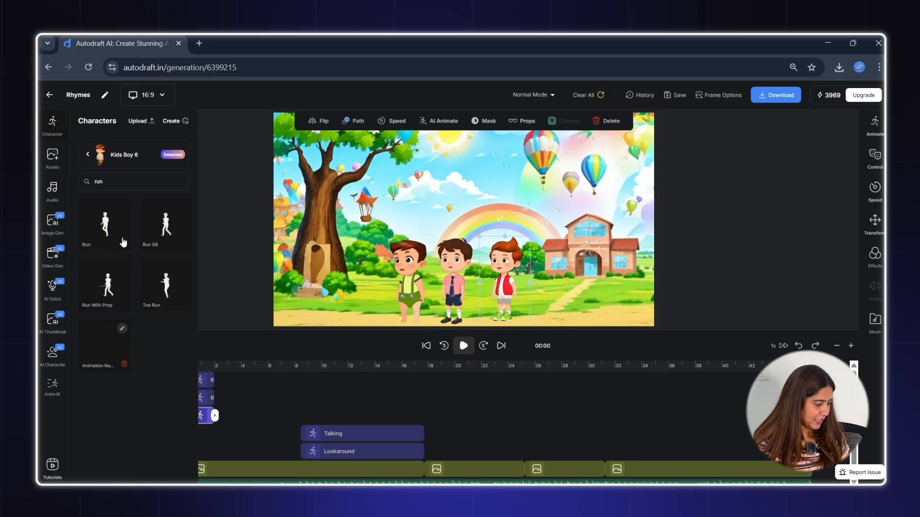
# Step: Add Kids Boy 6 with the Run animation, enlarge him and line him up beside the red-vested boy near the house
pyautogui.click(123, 241)
pyautogui.click(477, 297)
pyautogui.moveTo(493, 265); pyautogui.dragTo(596, 254)
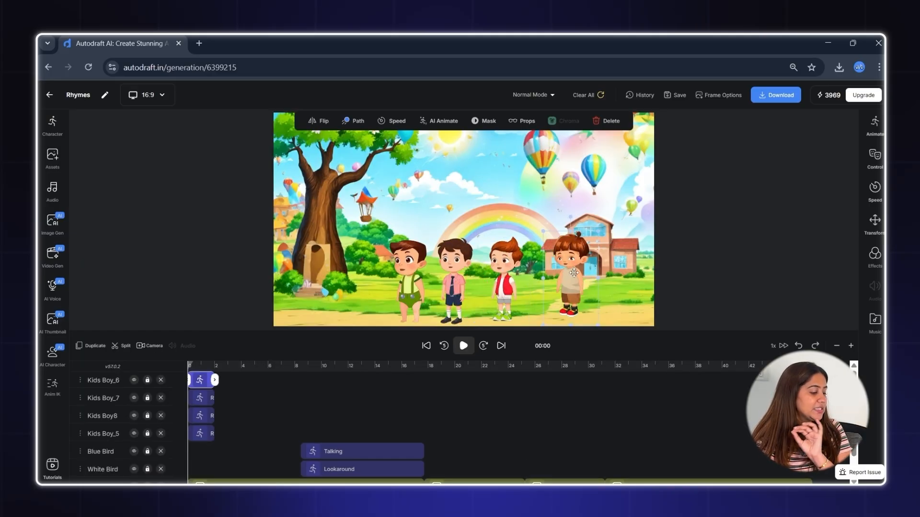
pyautogui.moveTo(595, 254); pyautogui.dragTo(570, 252)
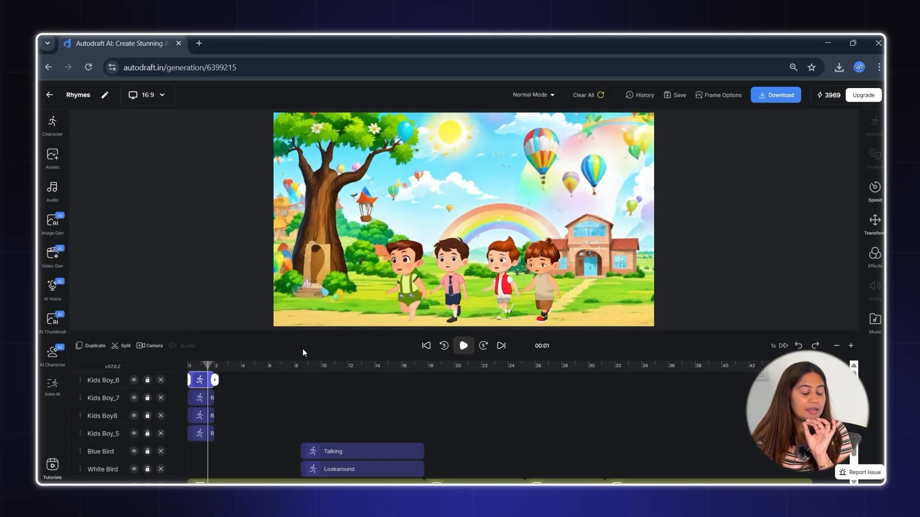
# Step: Extend the Run clips of all four boys to the end of the background track
pyautogui.moveTo(215, 380); pyautogui.dragTo(421, 362)
pyautogui.moveTo(215, 397); pyautogui.dragTo(424, 398)
pyautogui.moveTo(214, 416); pyautogui.dragTo(809, 415)
pyautogui.moveTo(423, 398); pyautogui.dragTo(810, 398)
pyautogui.moveTo(422, 380); pyautogui.dragTo(810, 380)
pyautogui.moveTo(212, 434); pyautogui.dragTo(810, 434)
pyautogui.click(292, 380)
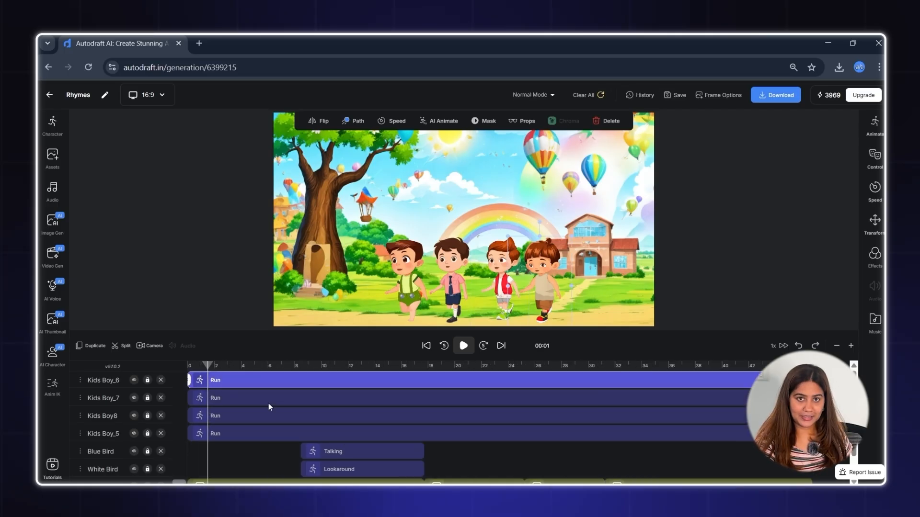
# Step: Slightly shrink the four boys and rearrange them in a row in front of the rainbow and house
pyautogui.moveTo(507, 236); pyautogui.dragTo(514, 244)
pyautogui.moveTo(544, 271); pyautogui.dragTo(500, 252)
pyautogui.click(501, 261)
pyautogui.click(472, 249)
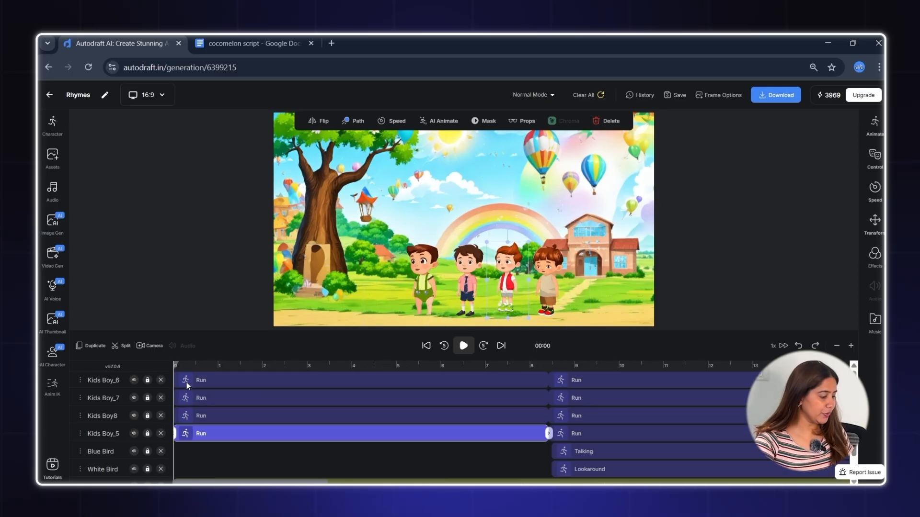
# Step: Move the start position of Kids Boy 6's first Run clip to the house, shrink him there and preview his run
pyautogui.click(187, 385)
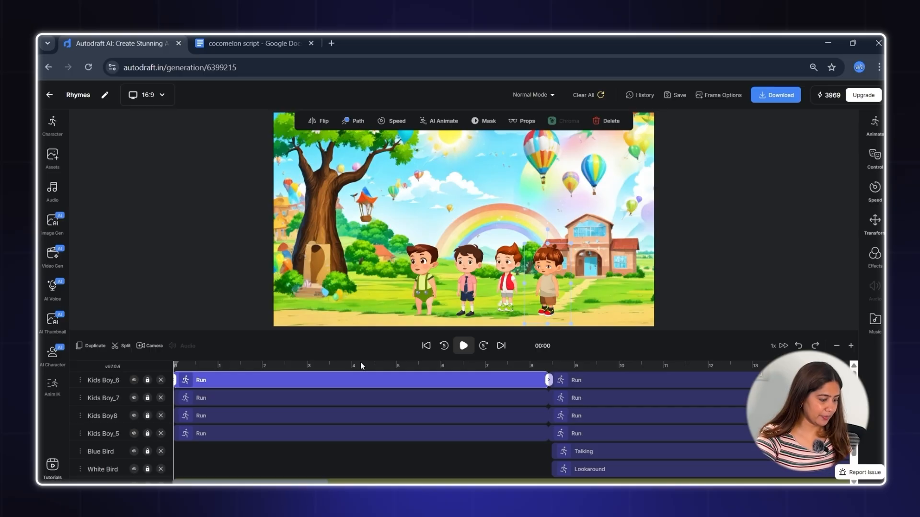
pyautogui.moveTo(546, 292); pyautogui.dragTo(625, 272)
pyautogui.press('space')
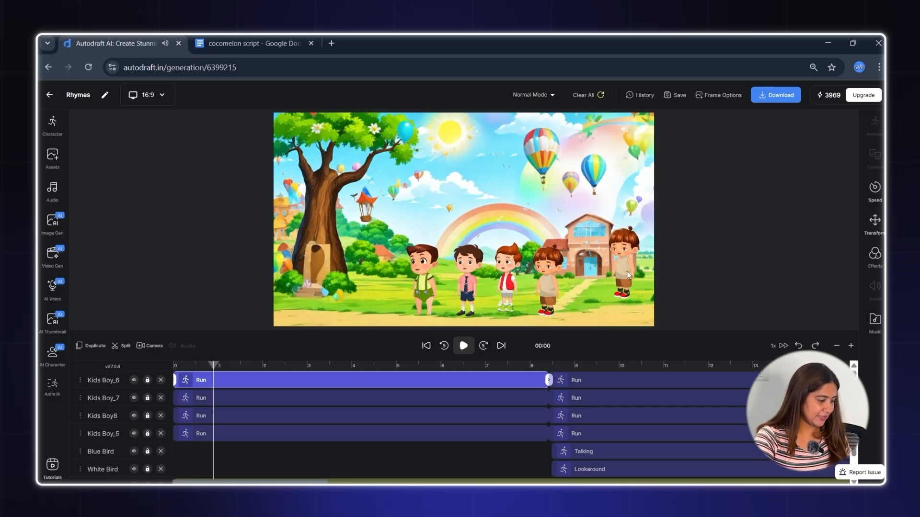
pyautogui.press('space')
pyautogui.moveTo(648, 306); pyautogui.dragTo(612, 266)
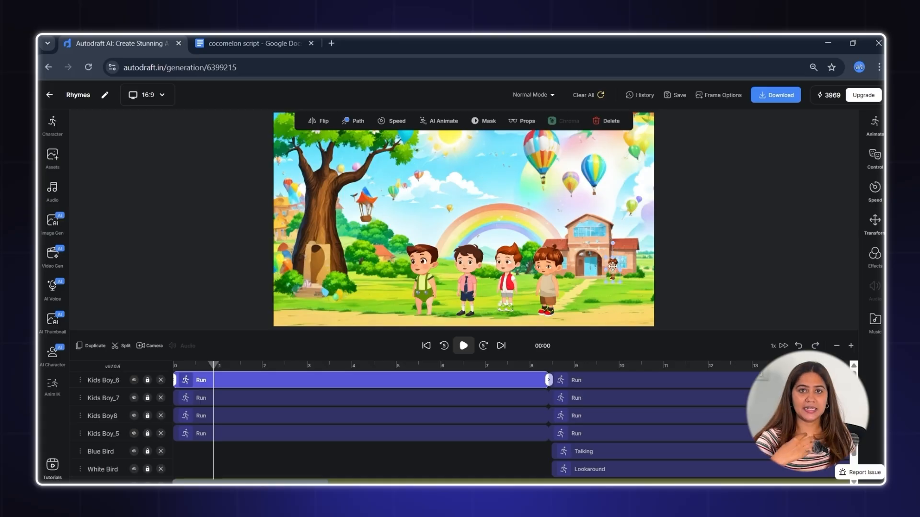
pyautogui.press('space')
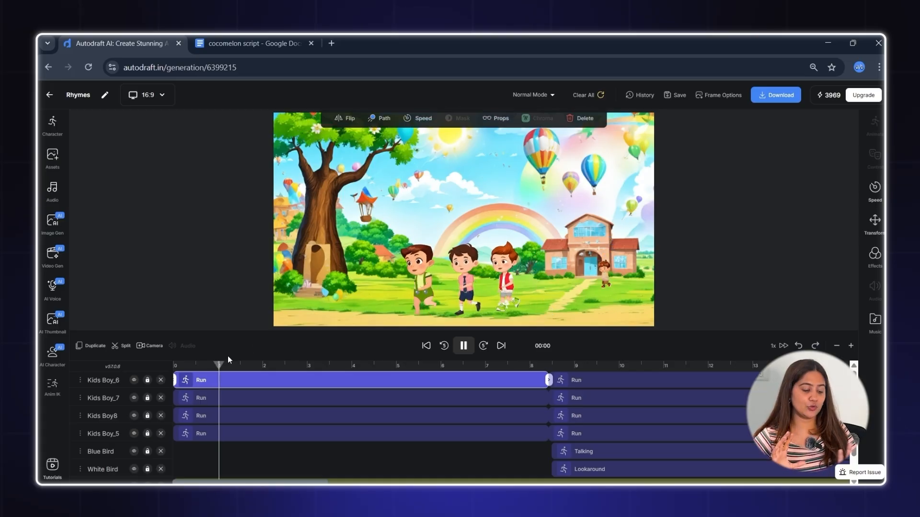
pyautogui.press('space')
pyautogui.moveTo(191, 366); pyautogui.dragTo(171, 367)
# Step: Set small start positions by the house entrance for the other three boys' first Run clips and preview the run
pyautogui.click(421, 268)
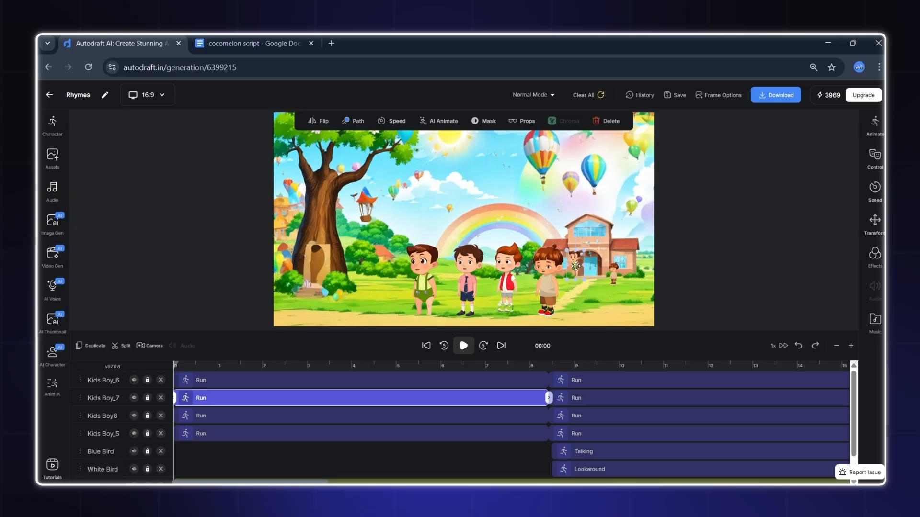
pyautogui.click(515, 288)
pyautogui.click(540, 286)
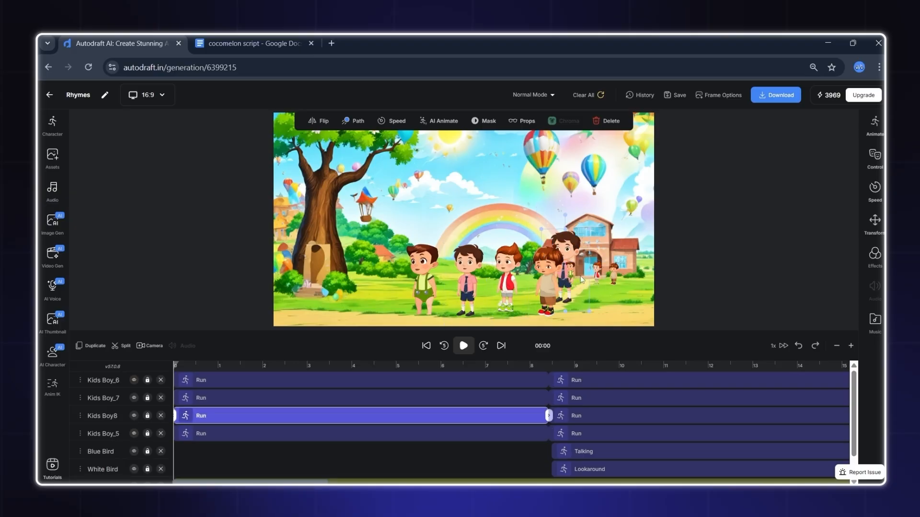
pyautogui.click(506, 283)
pyautogui.moveTo(507, 283); pyautogui.dragTo(491, 282)
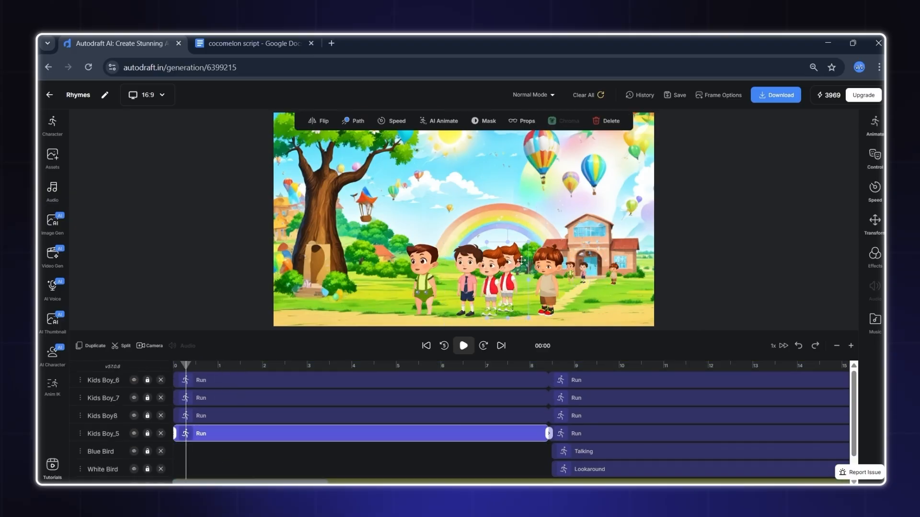
pyautogui.moveTo(596, 272); pyautogui.dragTo(599, 272)
pyautogui.press('space')
# Step: Adjust the spacing between the four boys' start positions at the house and their end positions in the foreground
pyautogui.click(288, 366)
pyautogui.click(467, 283)
pyautogui.moveTo(421, 280); pyautogui.dragTo(386, 287)
pyautogui.click(582, 272)
pyautogui.moveTo(570, 271)
pyautogui.mouseDown()
pyautogui.moveTo(598, 310)
pyautogui.moveTo(563, 272)
pyautogui.mouseUp()
pyautogui.moveTo(492, 282); pyautogui.dragTo(504, 279)
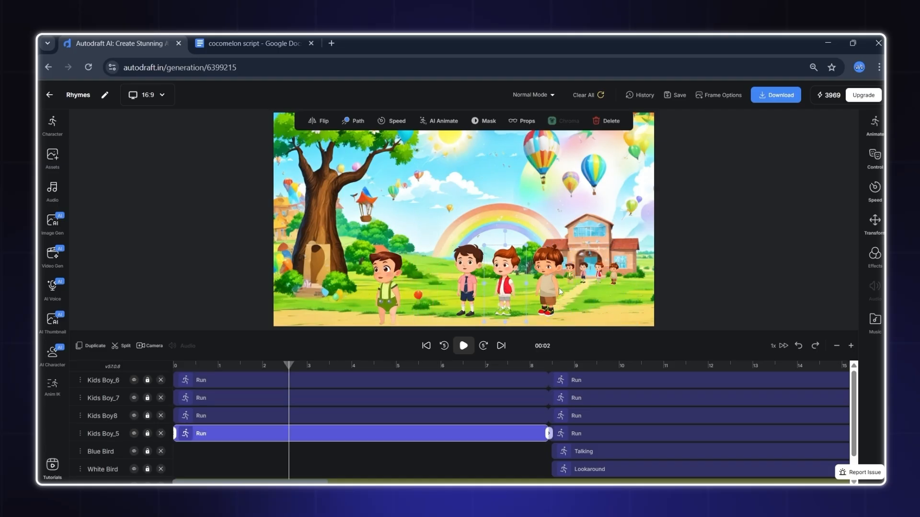
pyautogui.click(466, 280)
pyautogui.moveTo(386, 288); pyautogui.dragTo(423, 283)
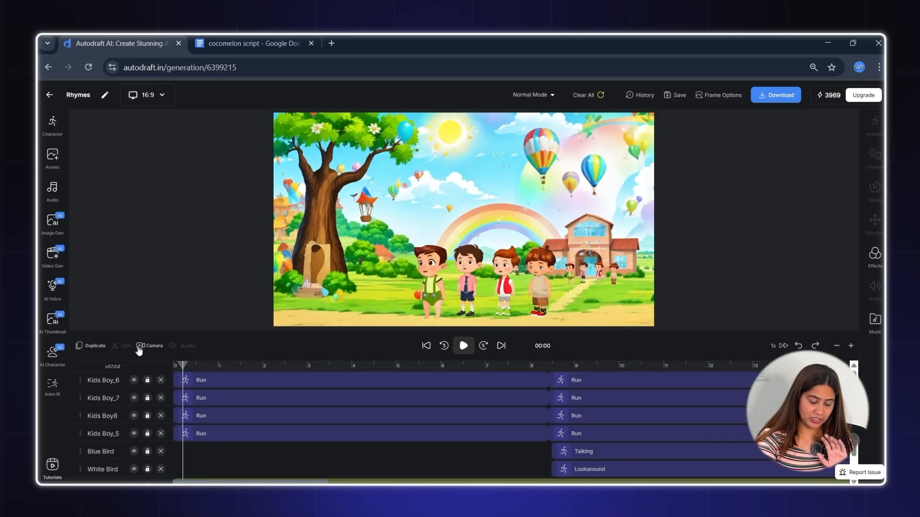
# Step: Add a camera over the first Run clips and fit its start frame around the small boys at the house
pyautogui.click(141, 345)
pyautogui.moveTo(538, 396); pyautogui.dragTo(548, 394)
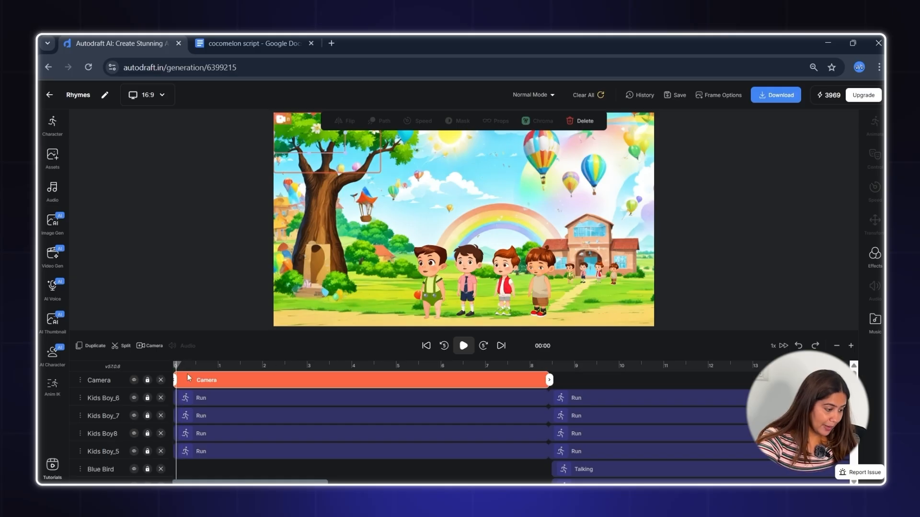
pyautogui.moveTo(282, 118); pyautogui.dragTo(566, 263)
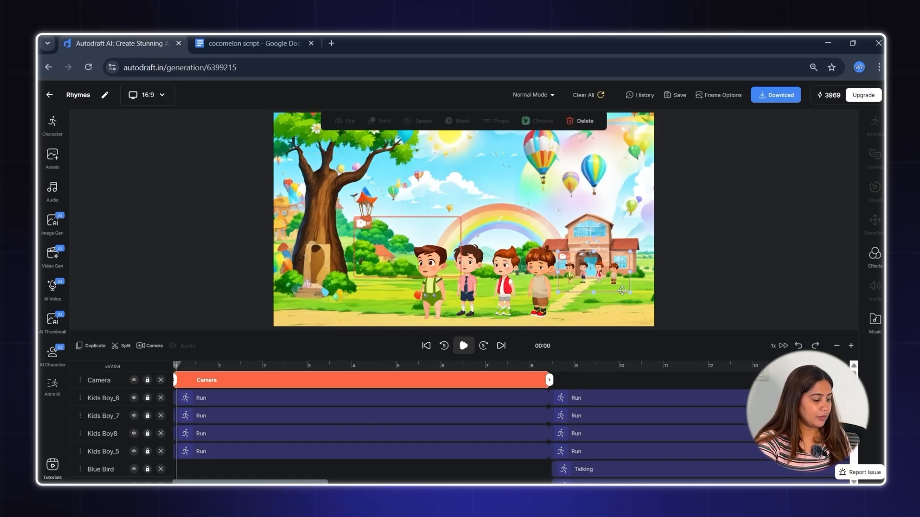
pyautogui.moveTo(629, 291); pyautogui.dragTo(623, 288)
# Step: Enlarge camera frame B to enclose the four foreground boys, the rainbow and the house, and preview the camera move
pyautogui.click(452, 271)
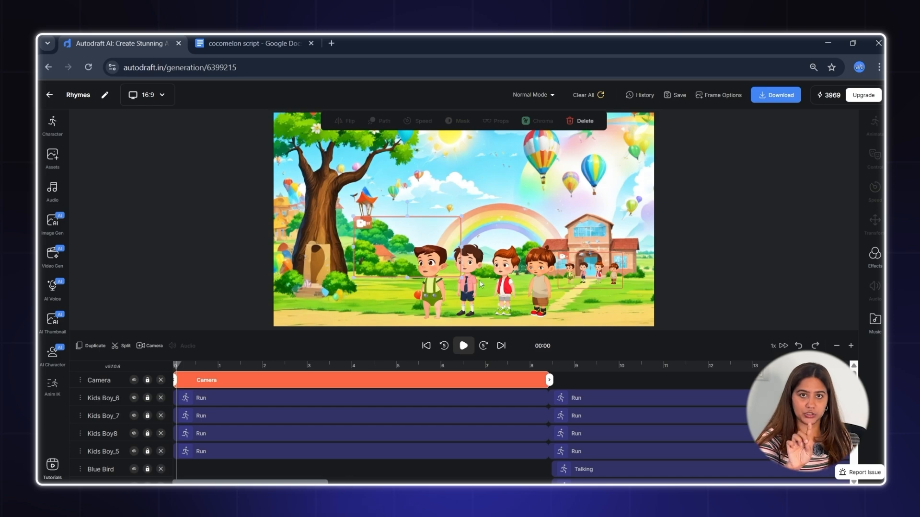
pyautogui.moveTo(461, 278); pyautogui.dragTo(581, 344)
pyautogui.moveTo(550, 218); pyautogui.dragTo(654, 168)
pyautogui.moveTo(428, 183); pyautogui.dragTo(378, 168)
pyautogui.moveTo(522, 166); pyautogui.dragTo(518, 160)
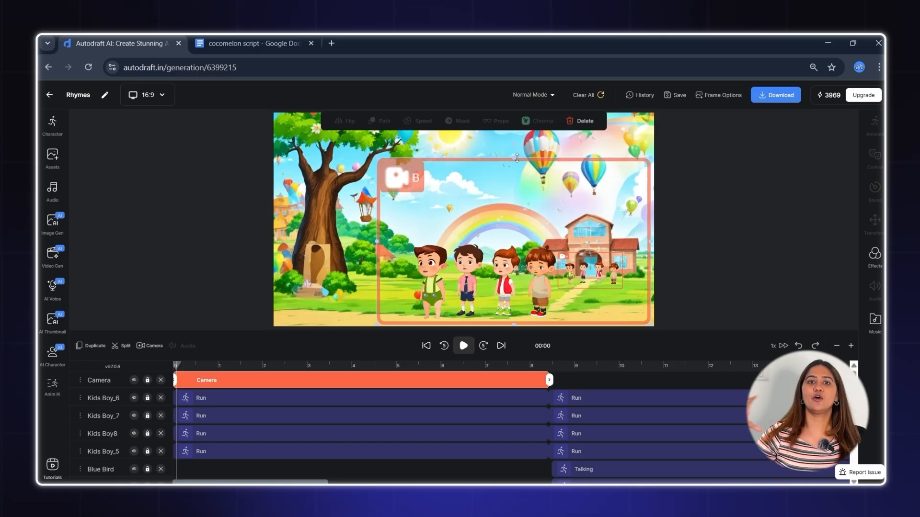
pyautogui.moveTo(511, 323); pyautogui.dragTo(509, 311)
pyautogui.moveTo(621, 188); pyautogui.dragTo(620, 198)
pyautogui.moveTo(649, 169); pyautogui.dragTo(656, 165)
pyautogui.moveTo(468, 237); pyautogui.dragTo(460, 239)
pyautogui.moveTo(178, 366); pyautogui.dragTo(171, 368)
pyautogui.press('space')
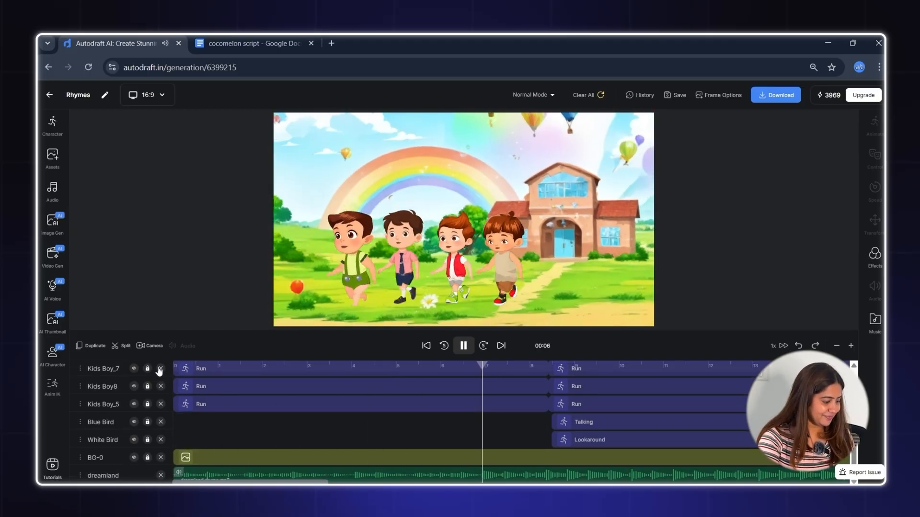
# Step: Split each boy's Run clip at about 8 seconds and extend the new segments to about 12 seconds
pyautogui.click(513, 397)
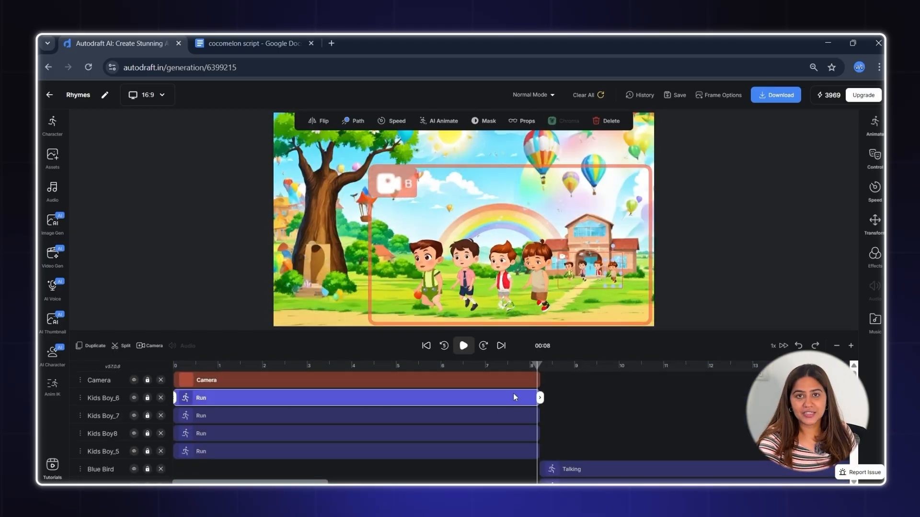
pyautogui.click(115, 348)
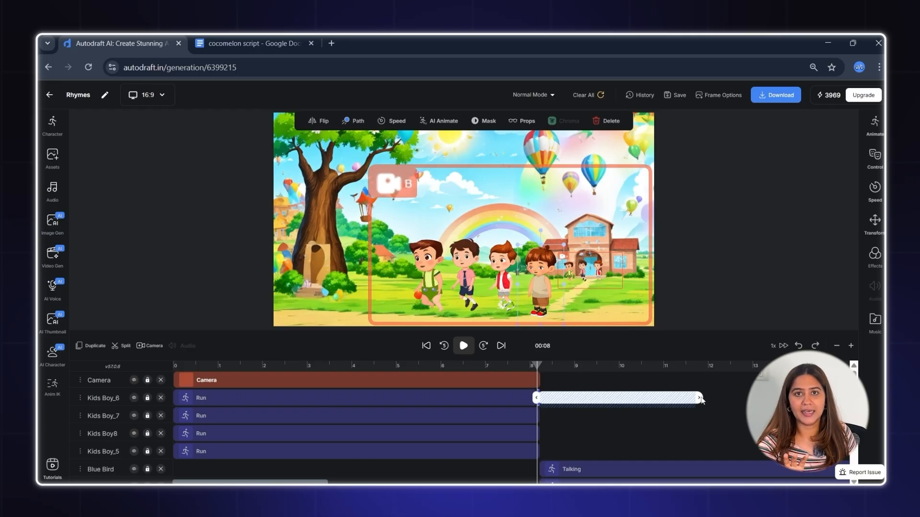
pyautogui.click(539, 416)
pyautogui.moveTo(539, 416); pyautogui.dragTo(605, 417)
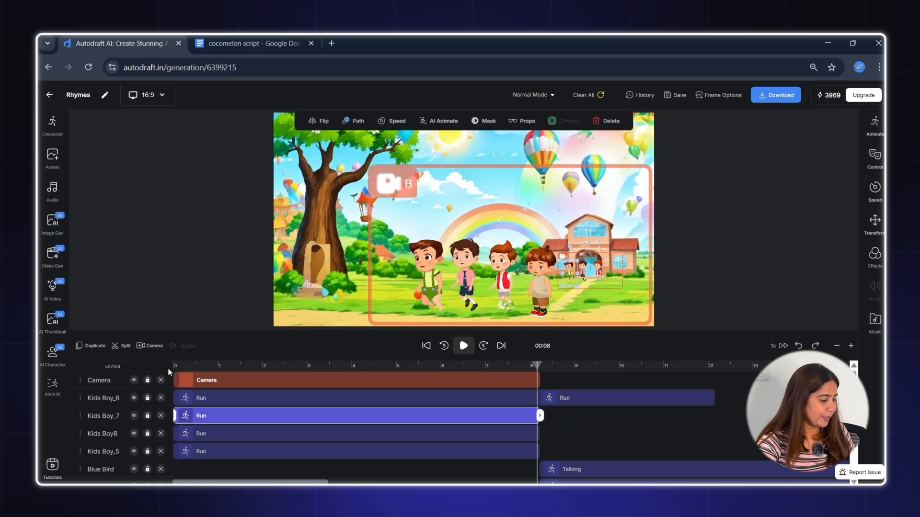
pyautogui.click(535, 436)
pyautogui.moveTo(539, 435); pyautogui.dragTo(690, 442)
pyautogui.click(537, 452)
pyautogui.moveTo(540, 452); pyautogui.dragTo(714, 451)
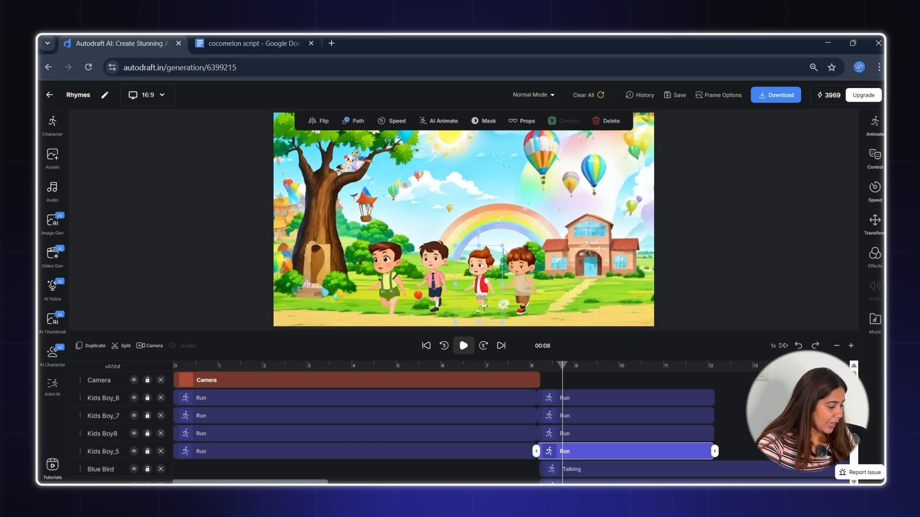
# Step: Flip the pink-shirted boy and the boy in green suspenders in their second Run clips
pyautogui.click(427, 278)
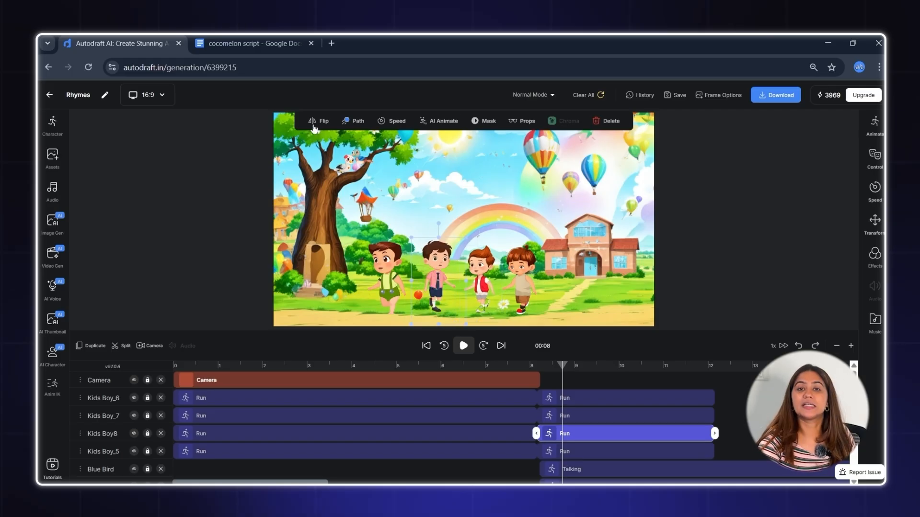
pyautogui.click(388, 288)
pyautogui.click(312, 126)
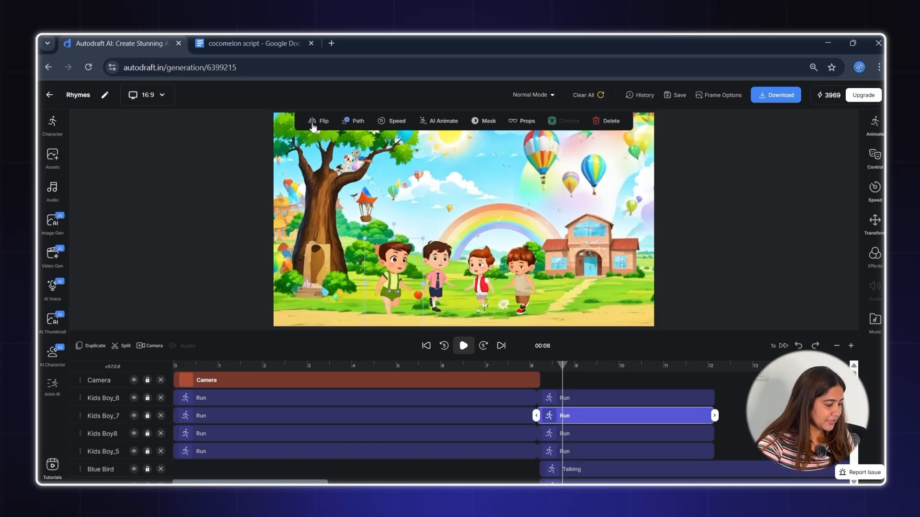
# Step: Resize the pink-shirted boy and the boy in green suspenders slightly to line up with the others in the second clips
pyautogui.click(453, 248)
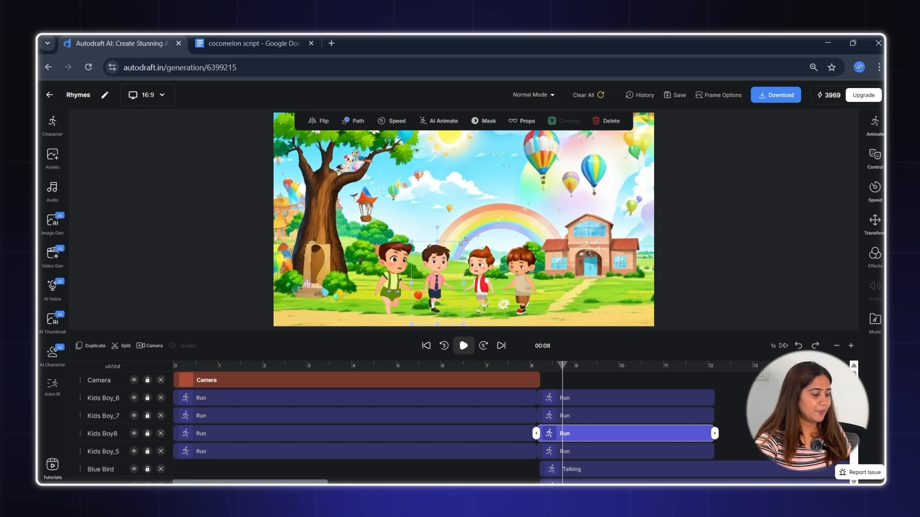
pyautogui.click(392, 288)
pyautogui.moveTo(425, 243)
pyautogui.mouseDown()
pyautogui.moveTo(413, 248)
pyautogui.moveTo(422, 242)
pyautogui.mouseUp()
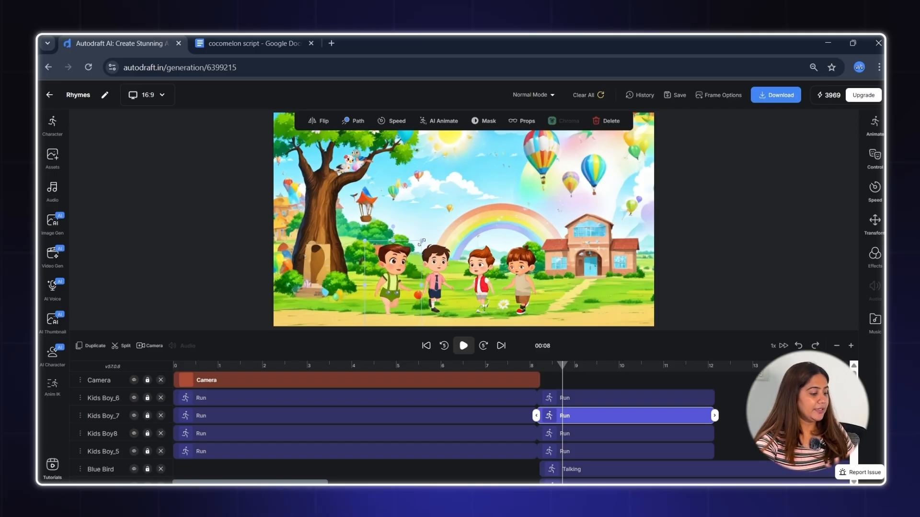
pyautogui.click(519, 293)
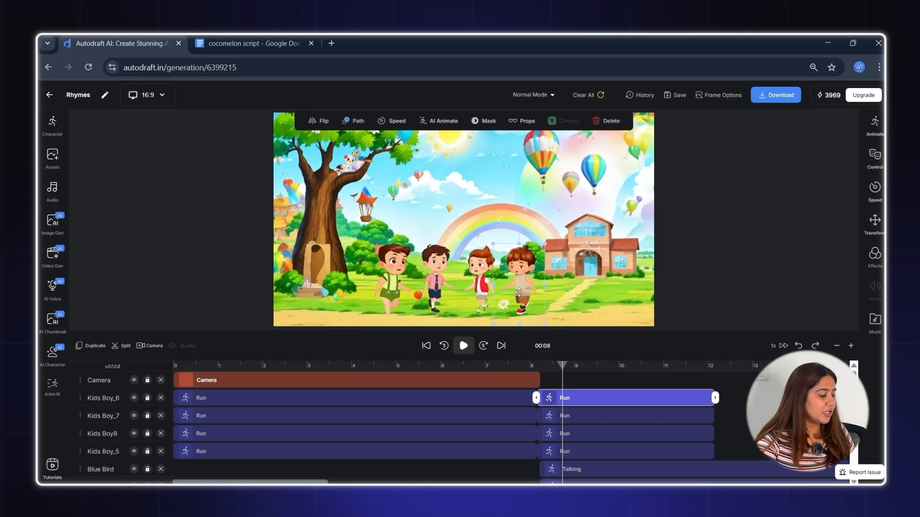
pyautogui.click(488, 295)
pyautogui.click(426, 289)
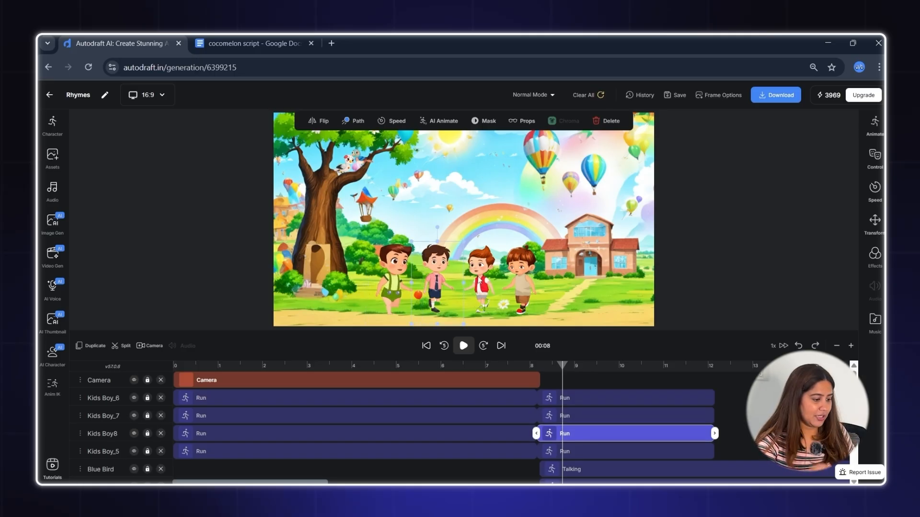
pyautogui.click(484, 290)
pyautogui.click(515, 280)
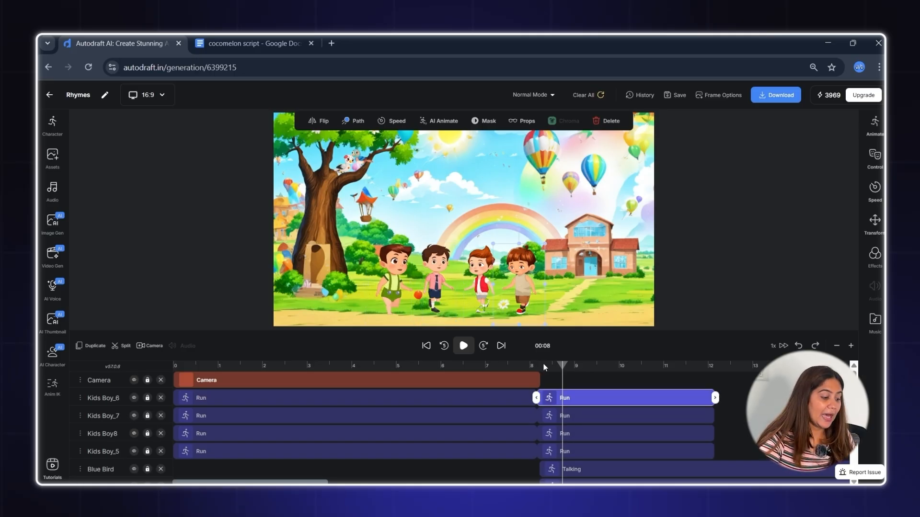
# Step: Play back the transition from the camera shot to the second Run clips around the 8-second mark
pyautogui.click(536, 366)
pyautogui.moveTo(537, 367); pyautogui.dragTo(530, 368)
pyautogui.press('space')
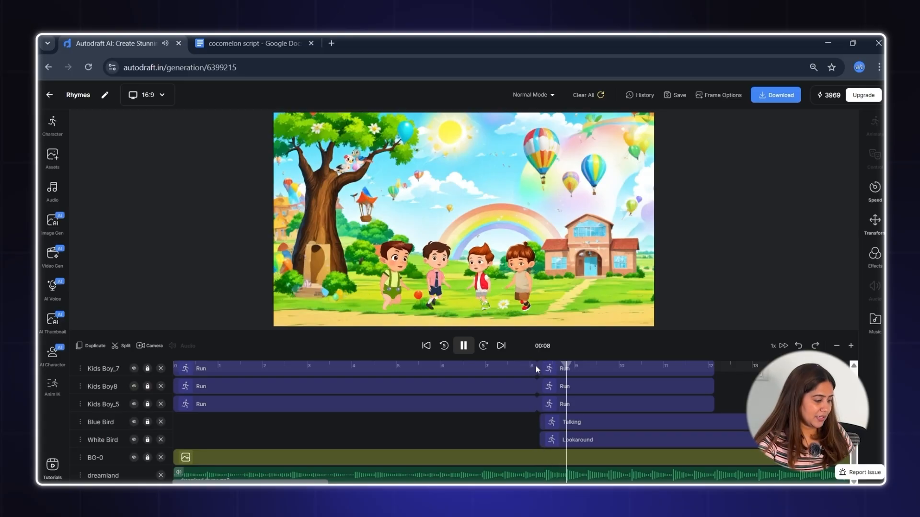
pyautogui.press('space')
pyautogui.click(490, 368)
pyautogui.press('space')
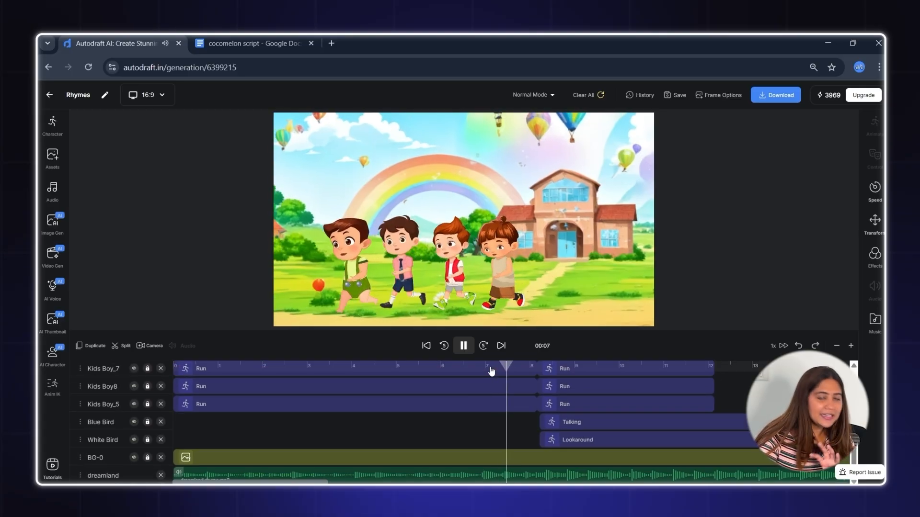
pyautogui.press('space')
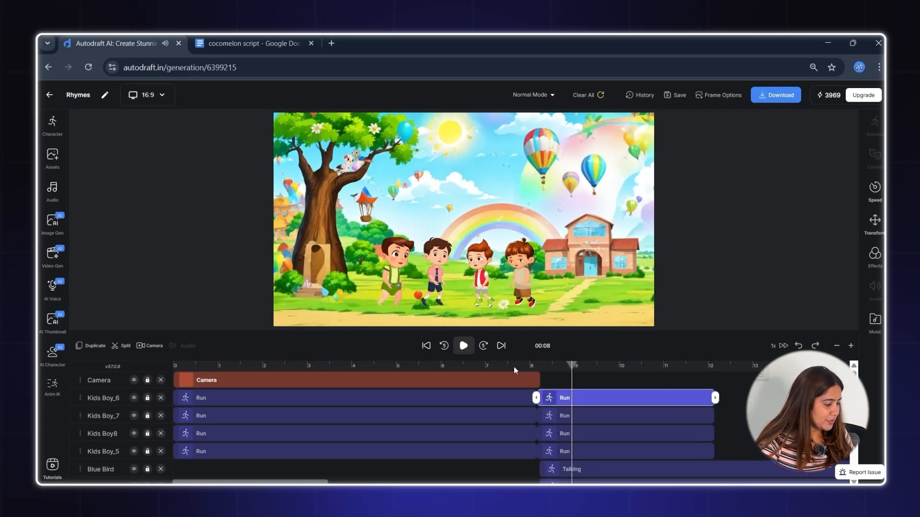
# Step: Trim the end of the camera clip to meet the boys' second Run clips and replay the transition
pyautogui.click(517, 369)
pyautogui.moveTo(517, 371); pyautogui.dragTo(542, 369)
pyautogui.click(538, 381)
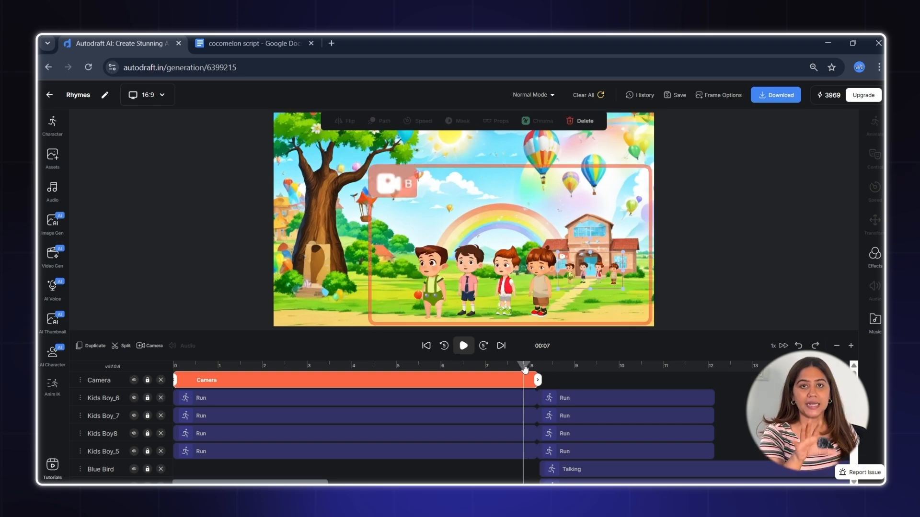
pyautogui.press('space')
pyautogui.press('space')
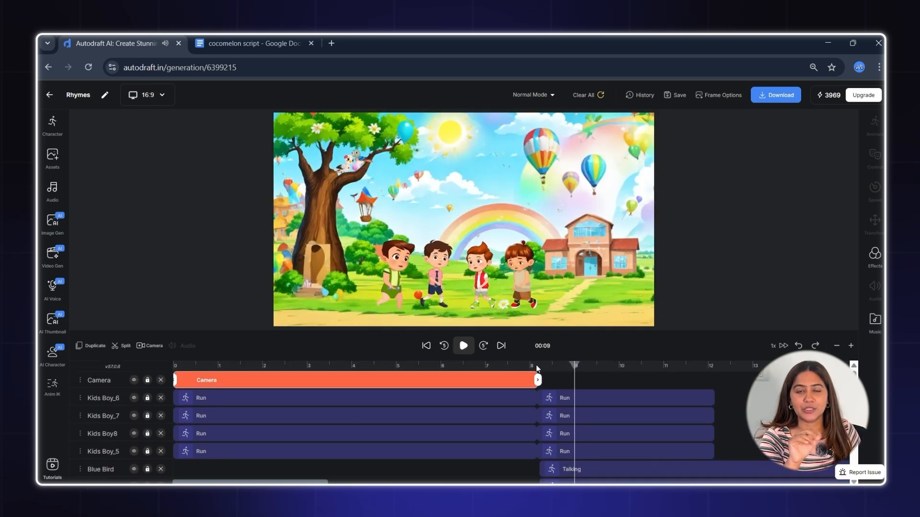
pyautogui.click(533, 367)
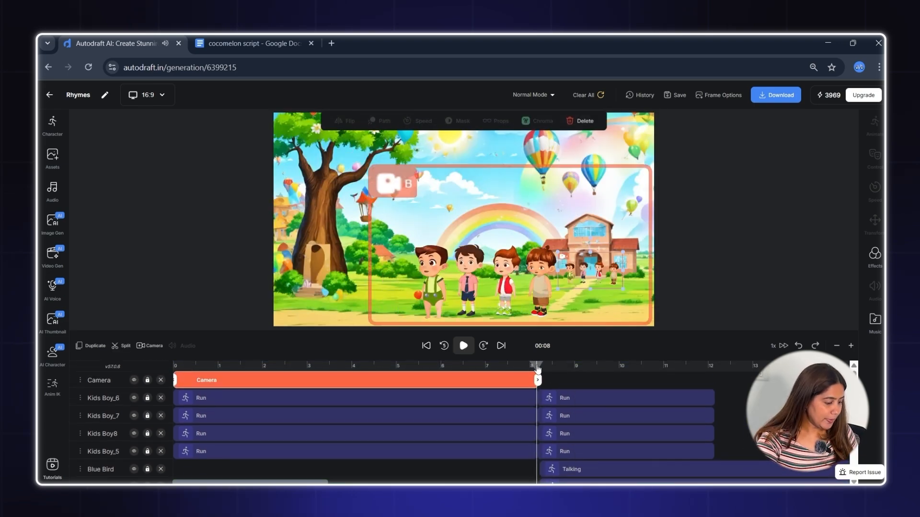
# Step: Find the dance animations and apply Dance2 to Kids Boy_6's second Run clip
pyautogui.click(551, 398)
pyautogui.click(810, 145)
pyautogui.write('da')
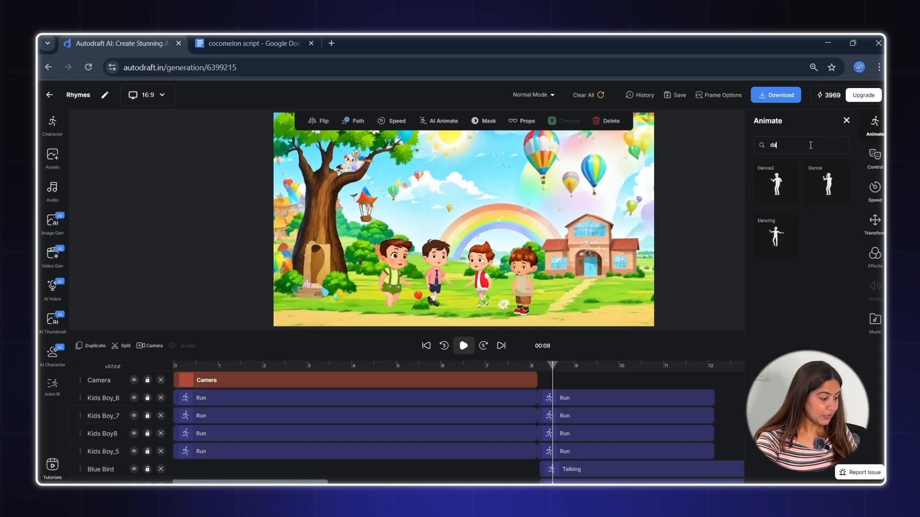
pyautogui.click(555, 399)
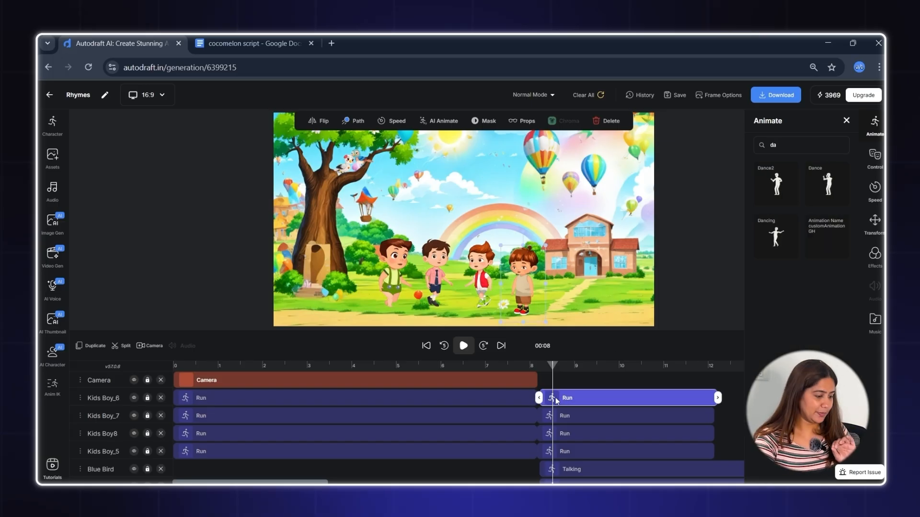
pyautogui.click(556, 398)
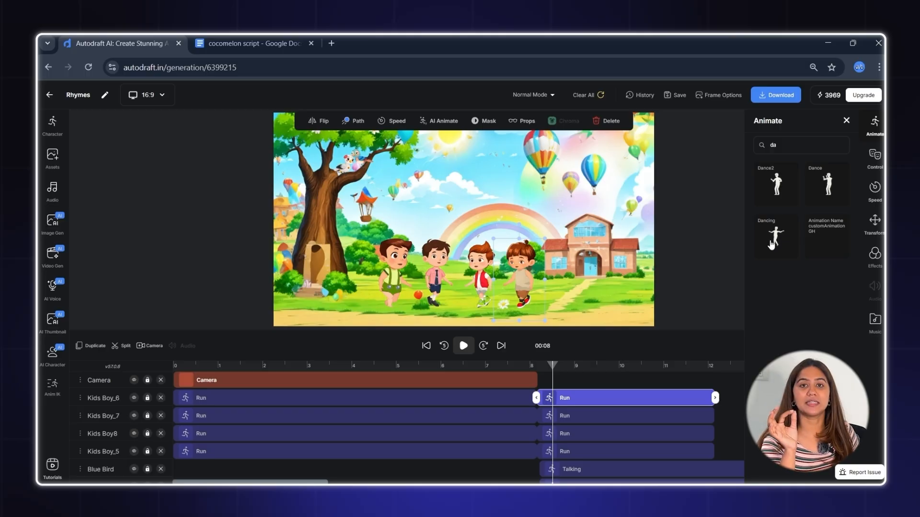
pyautogui.click(777, 183)
# Step: Change the second Run clips to Dance for Kids Boy_7, Dancing for Kids Boy8 and Dance for Kids Boy_5
pyautogui.click(555, 415)
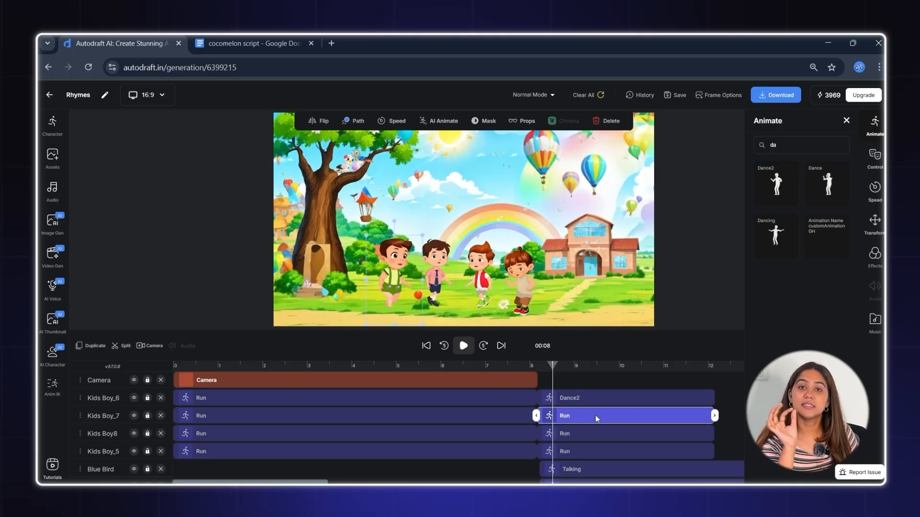
pyautogui.click(826, 183)
pyautogui.click(598, 434)
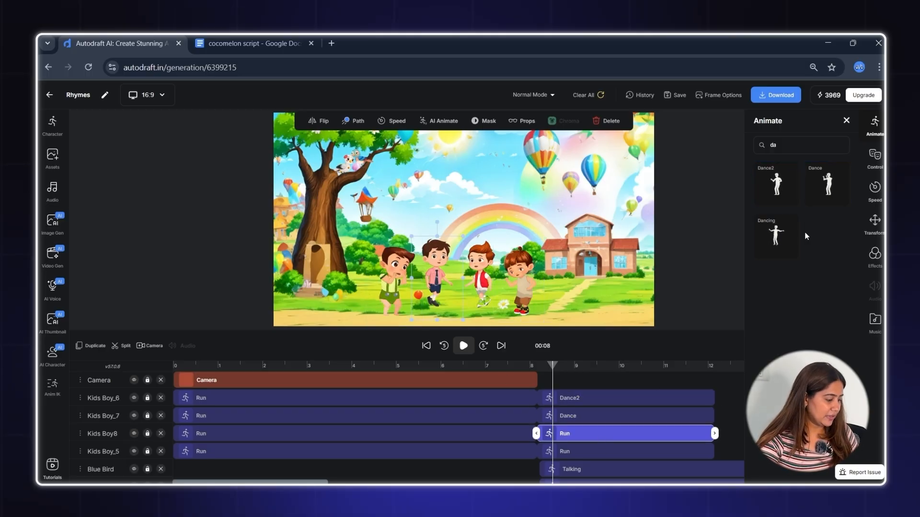
pyautogui.click(776, 235)
pyautogui.click(644, 450)
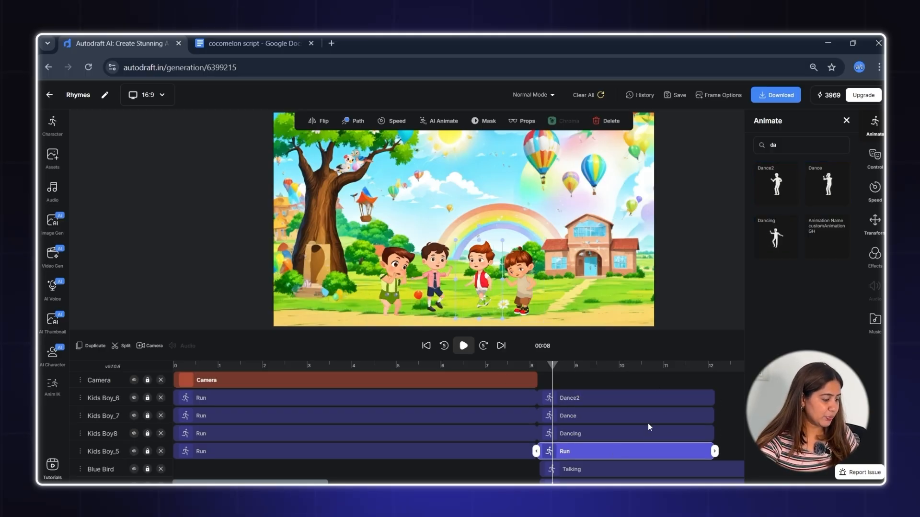
pyautogui.click(827, 183)
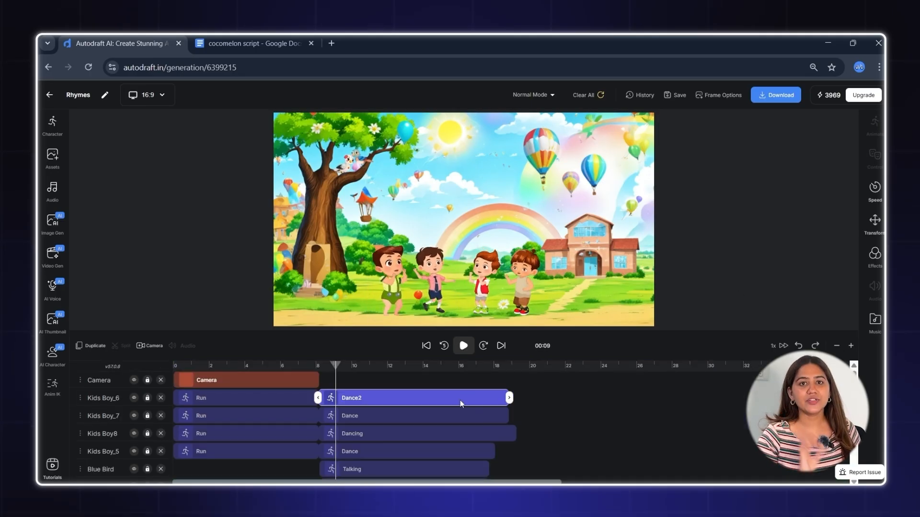
# Step: Enable eyeblink on Kids Boy_6's Dance2 clip and Kids Boy_7's Dance clip and apply the changes
pyautogui.click(369, 366)
pyautogui.click(875, 154)
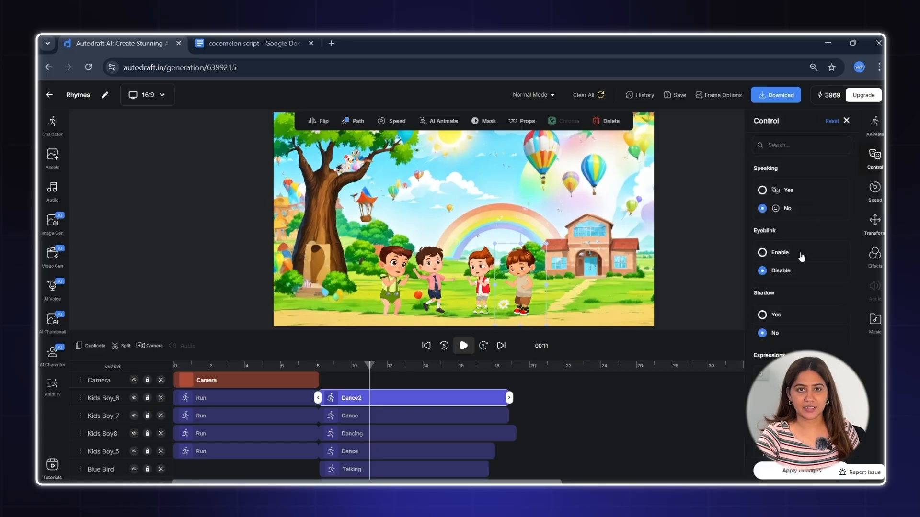
pyautogui.click(805, 472)
pyautogui.click(435, 418)
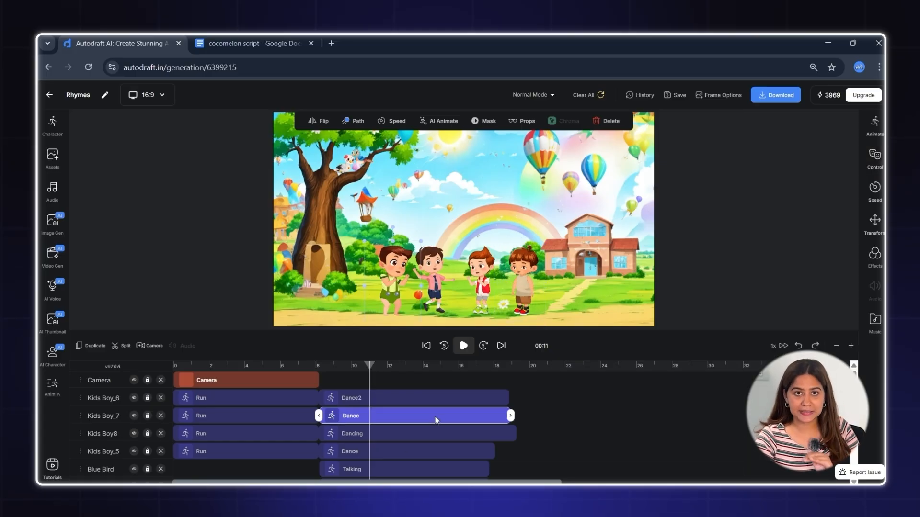
pyautogui.click(875, 155)
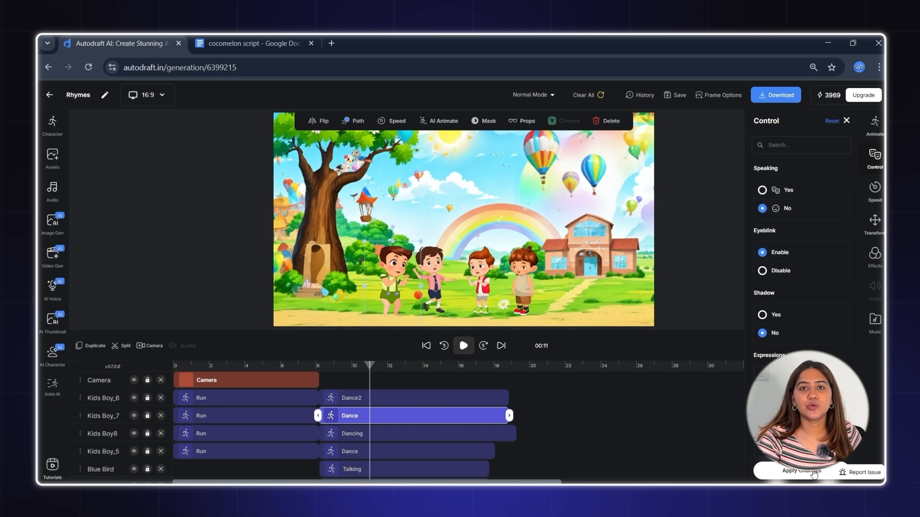
pyautogui.click(813, 472)
# Step: Enable eyeblink on Kids Boy8's Dancing clip and Kids Boy_5's Dance clip
pyautogui.click(429, 439)
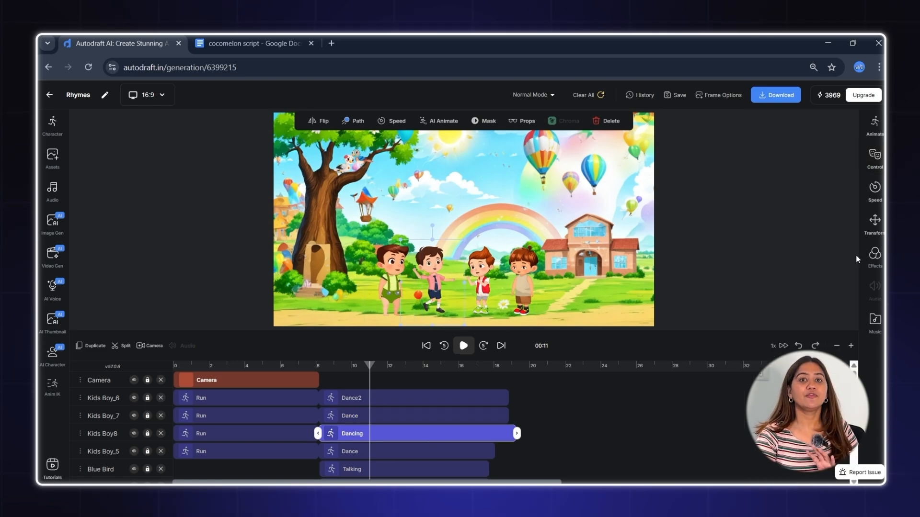
pyautogui.click(875, 156)
pyautogui.click(788, 469)
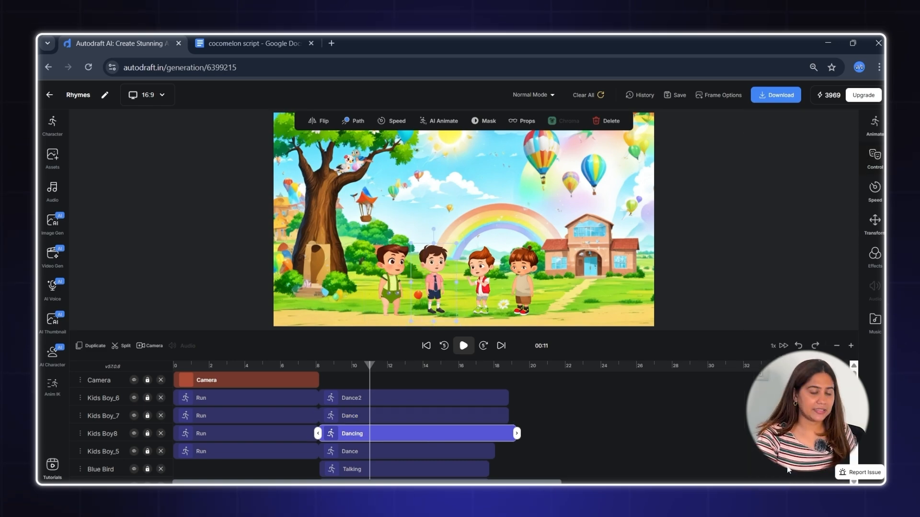
pyautogui.click(394, 454)
pyautogui.click(875, 156)
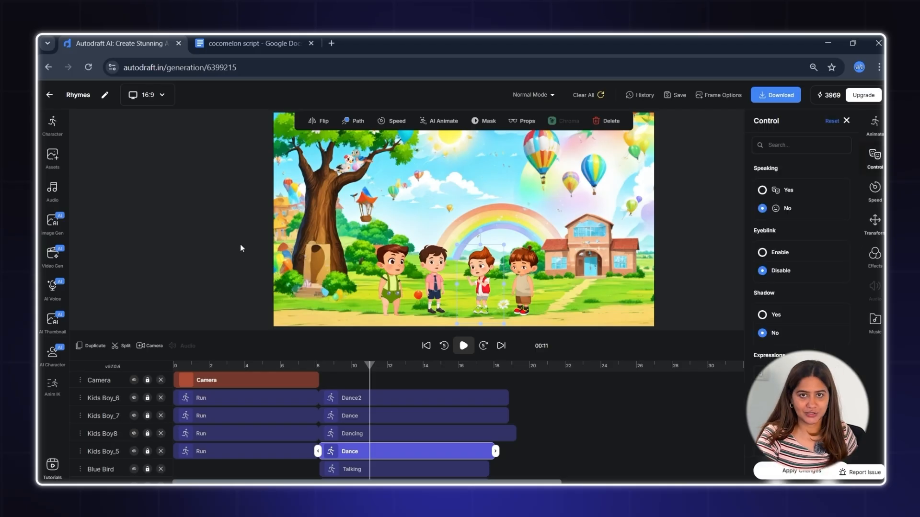
# Step: Add a second camera shot from the 8-second mark over the dance clips, framing A around the boys and B around nearly the whole scene
pyautogui.click(149, 345)
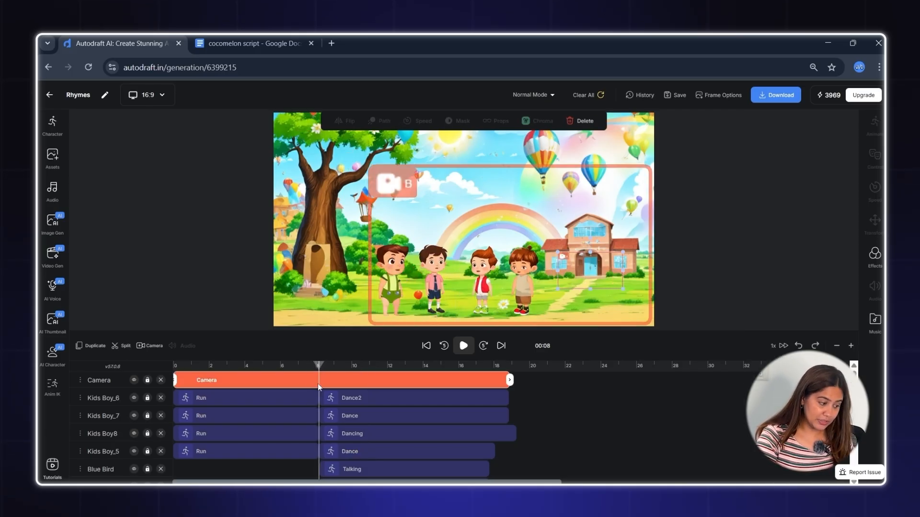
pyautogui.click(325, 370)
pyautogui.click(331, 380)
pyautogui.moveTo(413, 195); pyautogui.dragTo(307, 128)
pyautogui.moveTo(590, 271); pyautogui.dragTo(546, 322)
pyautogui.moveTo(379, 167); pyautogui.dragTo(443, 211)
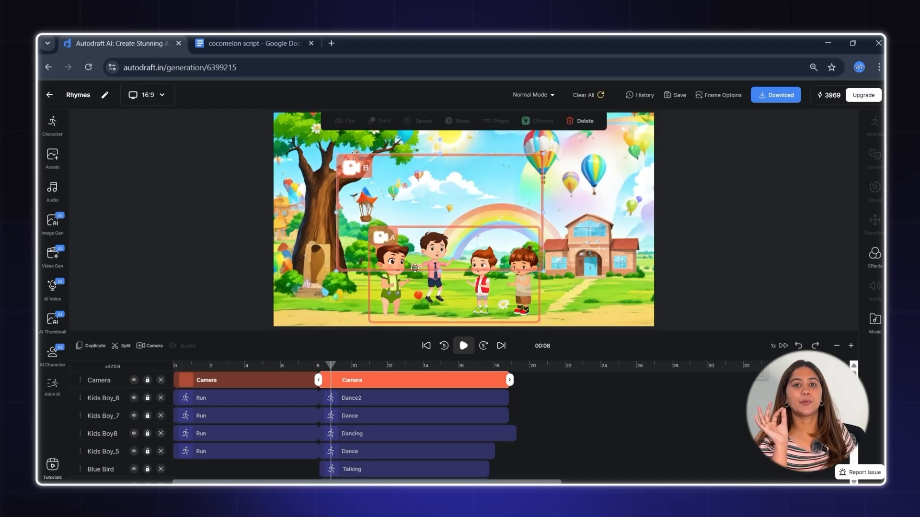
pyautogui.moveTo(538, 127); pyautogui.dragTo(658, 118)
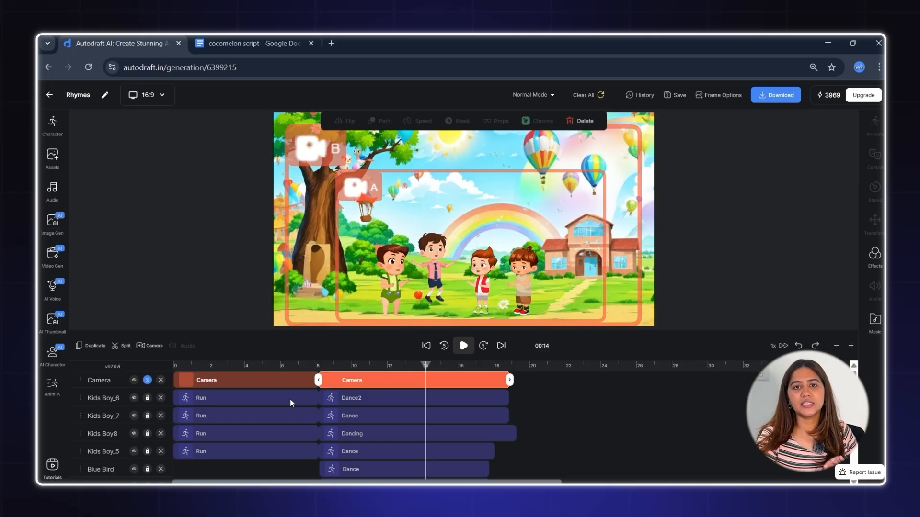
# Step: Apply speaking with the Lipsing With Hand2 expression to Kids Boy_5's Dance clip
pyautogui.click(482, 279)
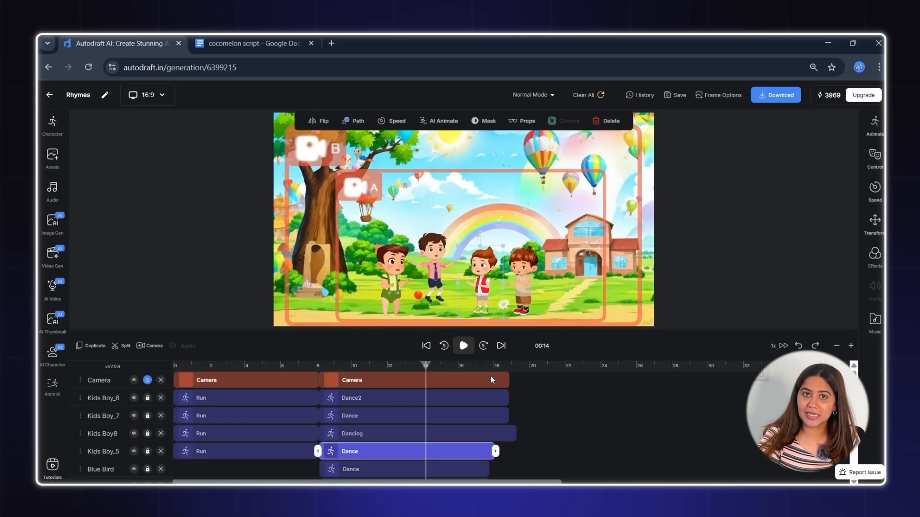
pyautogui.click(875, 126)
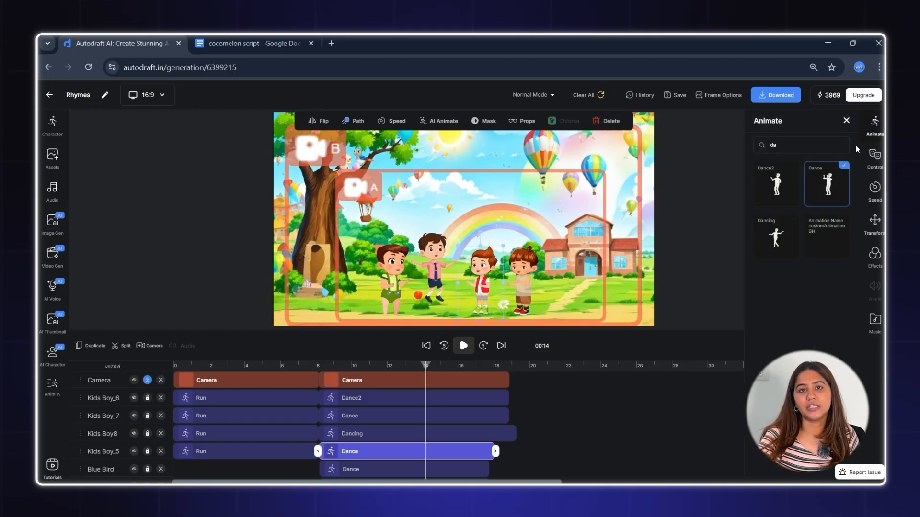
pyautogui.click(846, 121)
pyautogui.click(879, 168)
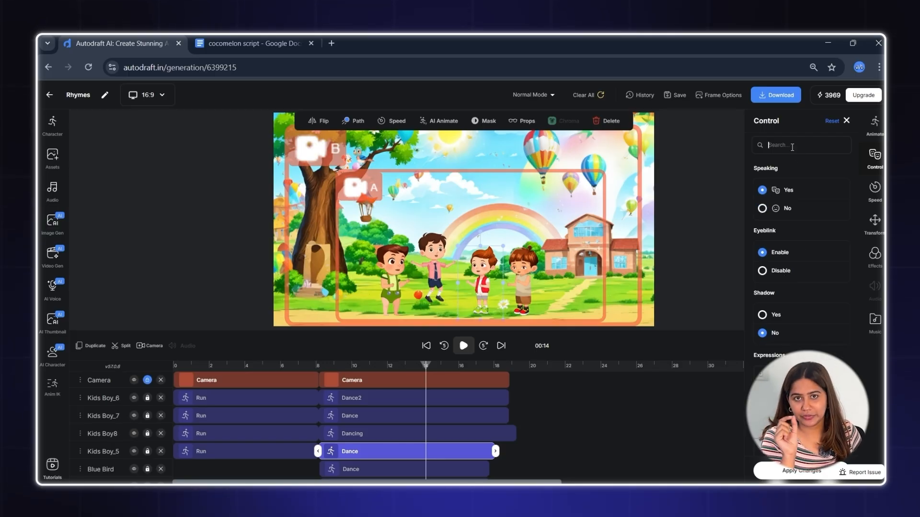
pyautogui.write('lip')
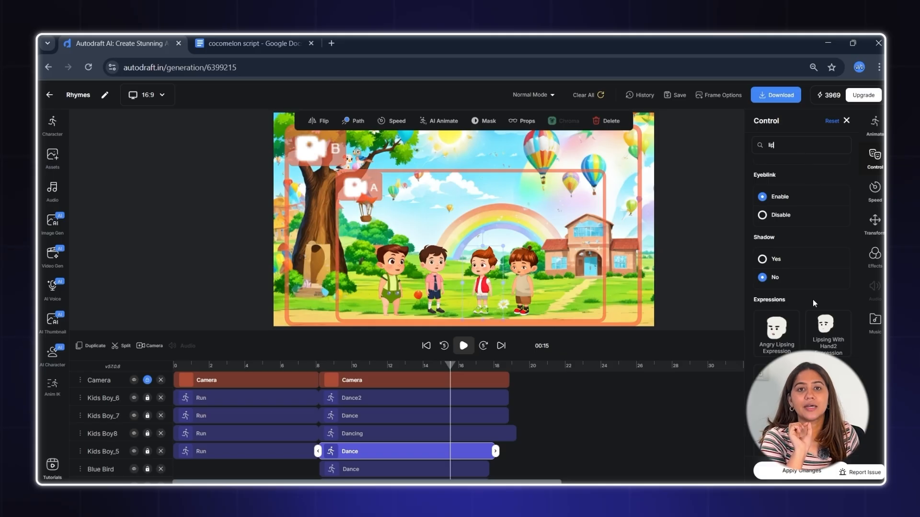
pyautogui.click(837, 341)
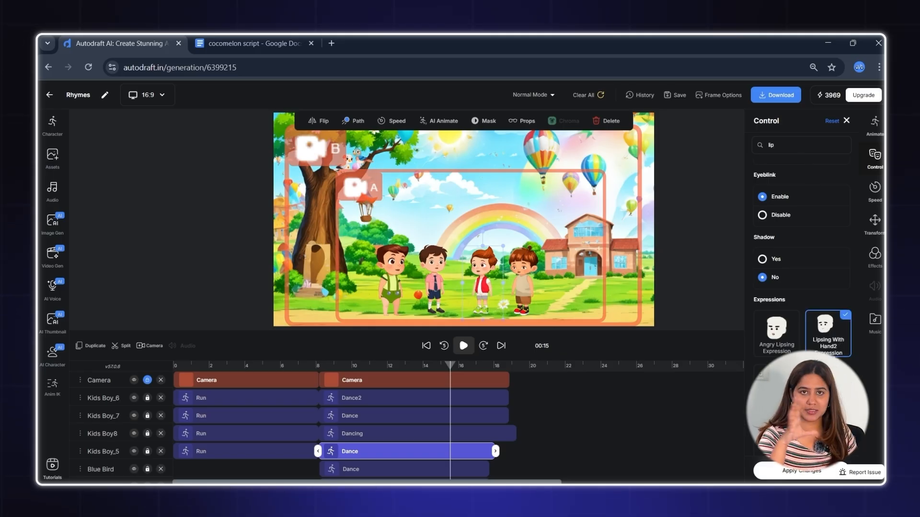
pyautogui.click(807, 472)
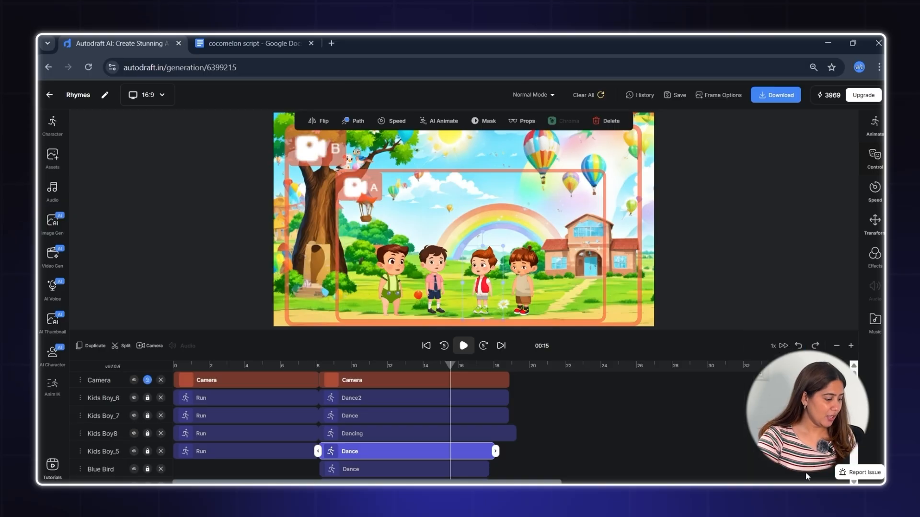
# Step: Play back the dance section from the 8-second mark to check the camera move
pyautogui.click(316, 366)
pyautogui.press('space')
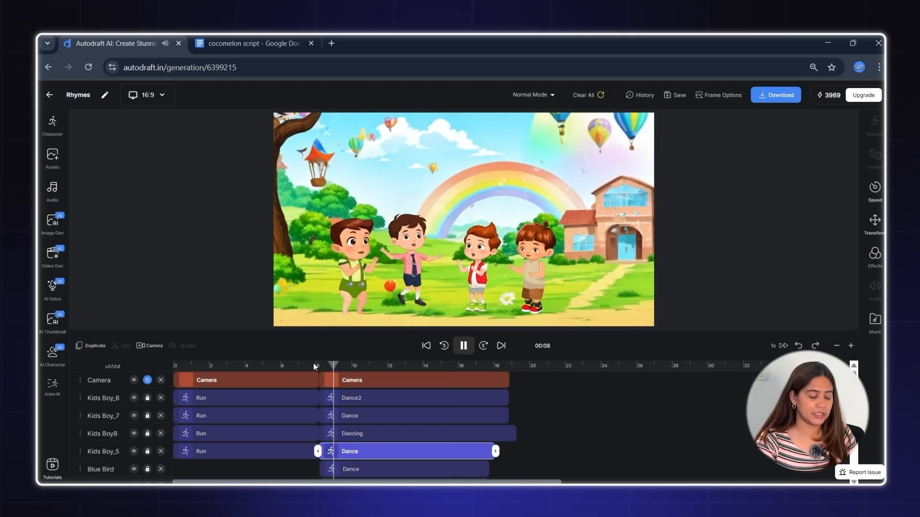
pyautogui.click(462, 365)
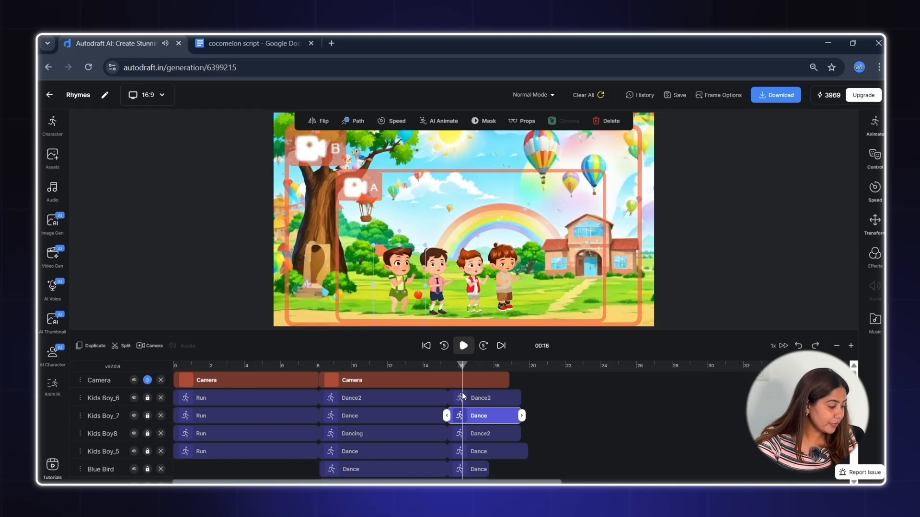
# Step: Split the third clips of Kids Boy_6, Kids Boy_7, Kids Boy8 and Kids Boy_5 at the 16-second mark
pyautogui.click(460, 365)
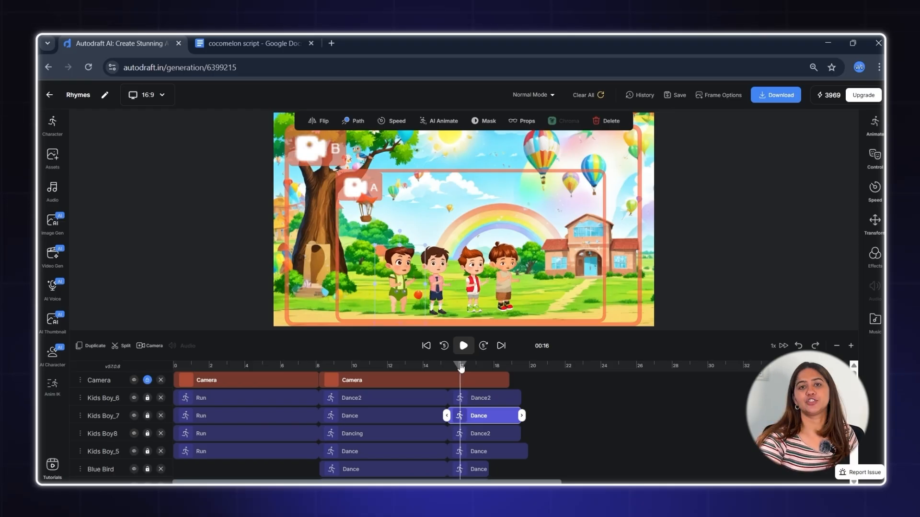
pyautogui.click(469, 401)
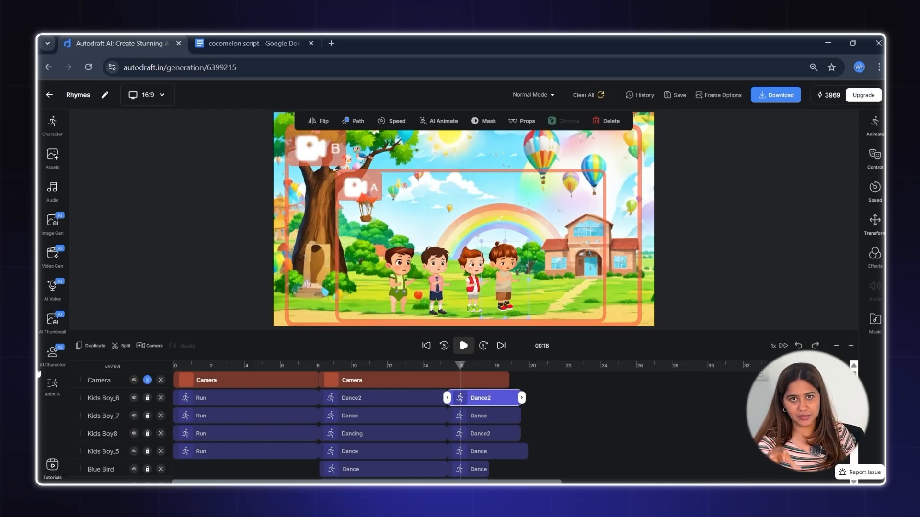
pyautogui.click(124, 347)
pyautogui.click(482, 417)
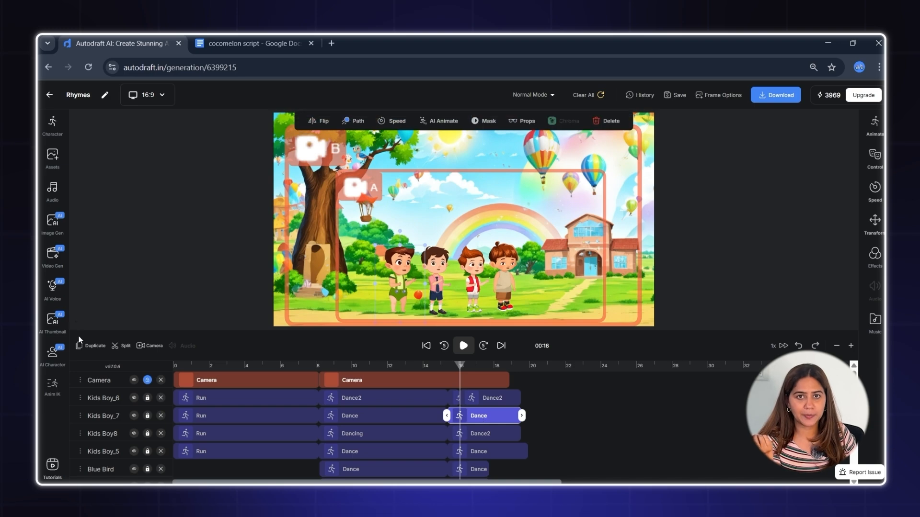
pyautogui.click(124, 347)
pyautogui.click(484, 436)
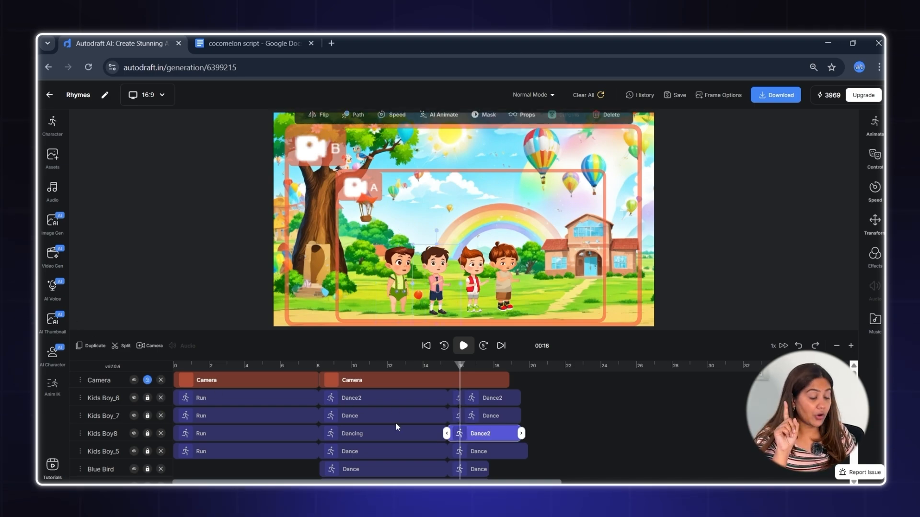
pyautogui.click(124, 346)
pyautogui.click(482, 452)
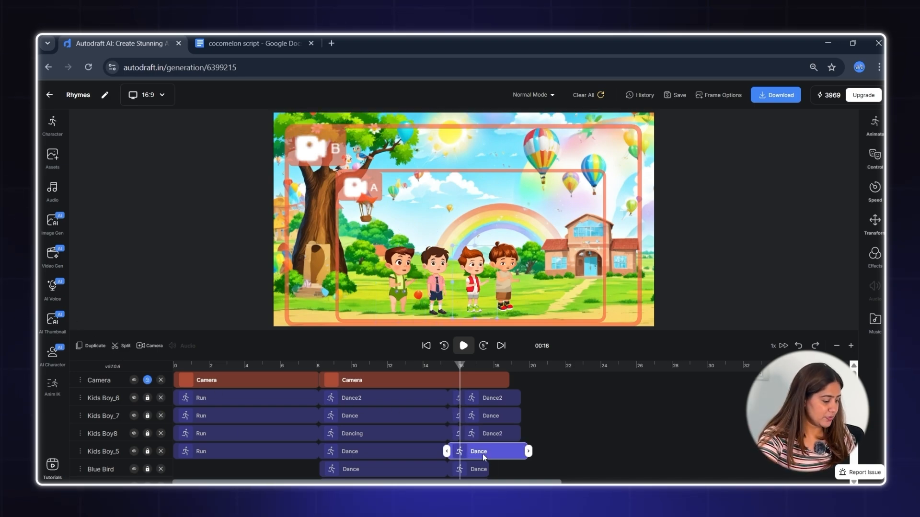
pyautogui.click(116, 346)
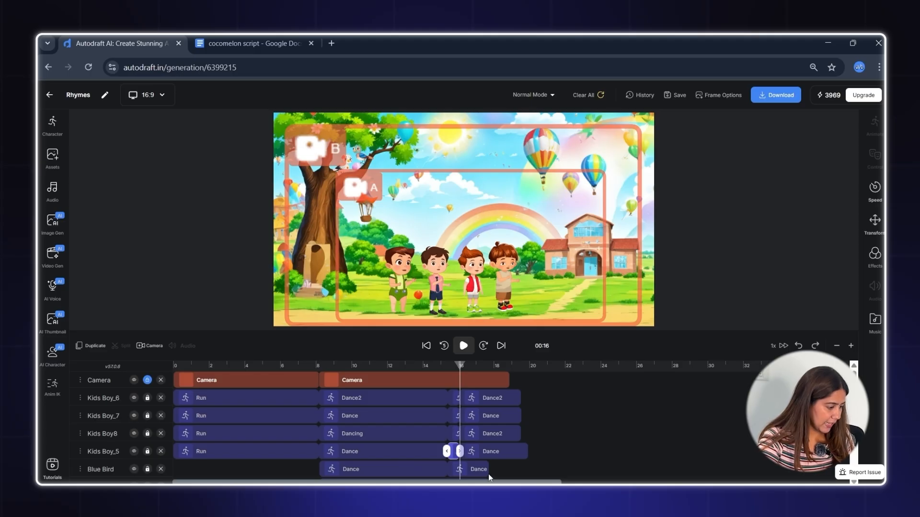
# Step: Apply the Jump Leg Part control to Kids Boy_6's short third clip around the 15-second mark
pyautogui.doubleClick(849, 346)
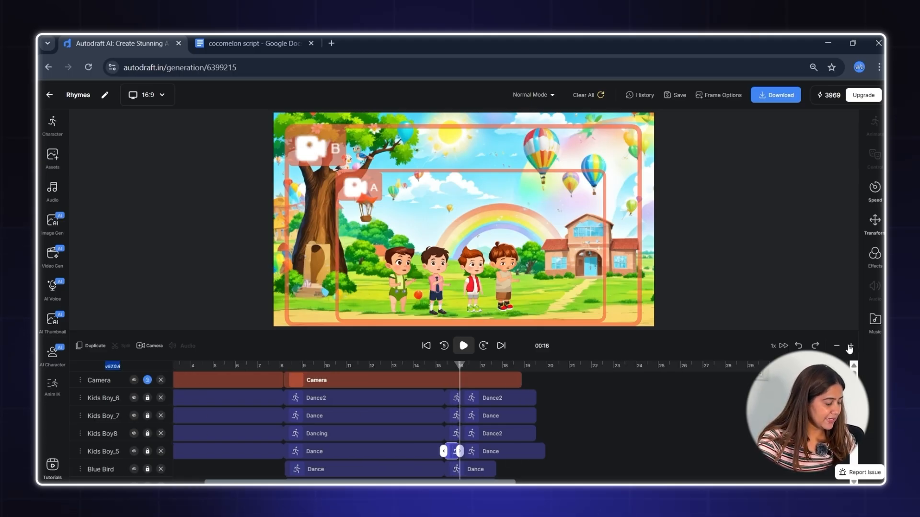
pyautogui.click(441, 367)
pyautogui.click(442, 398)
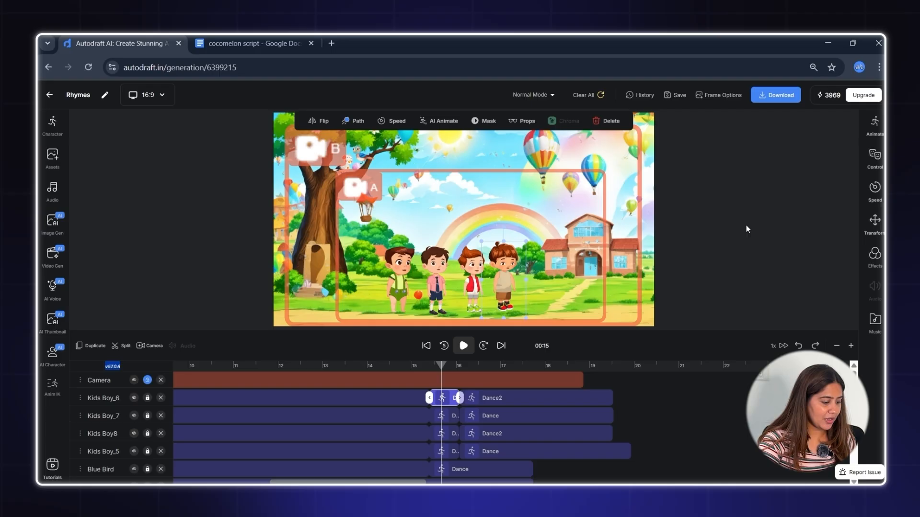
pyautogui.click(877, 127)
pyautogui.doubleClick(822, 138)
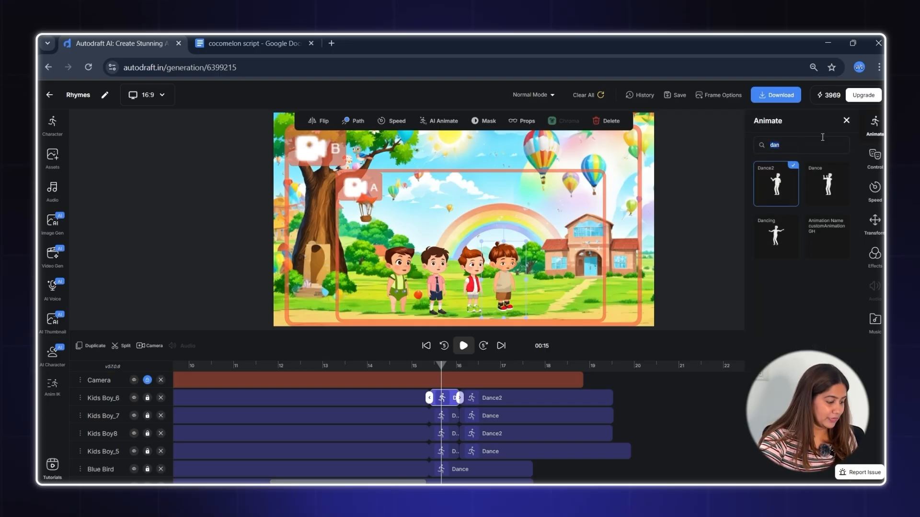
pyautogui.write('jump')
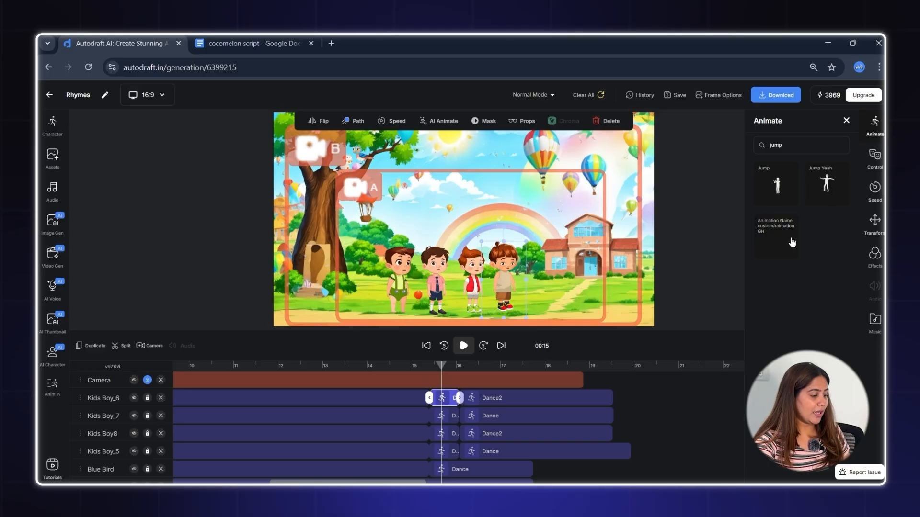
pyautogui.click(875, 156)
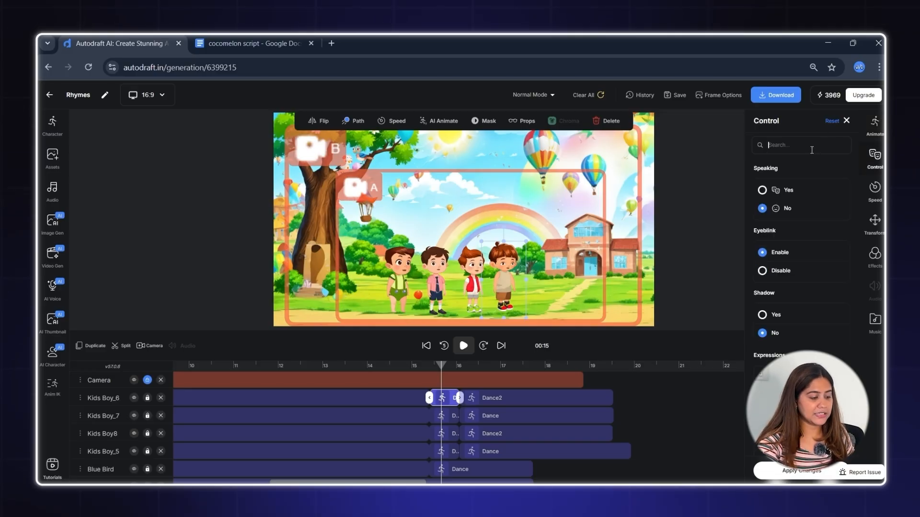
pyautogui.write('l')
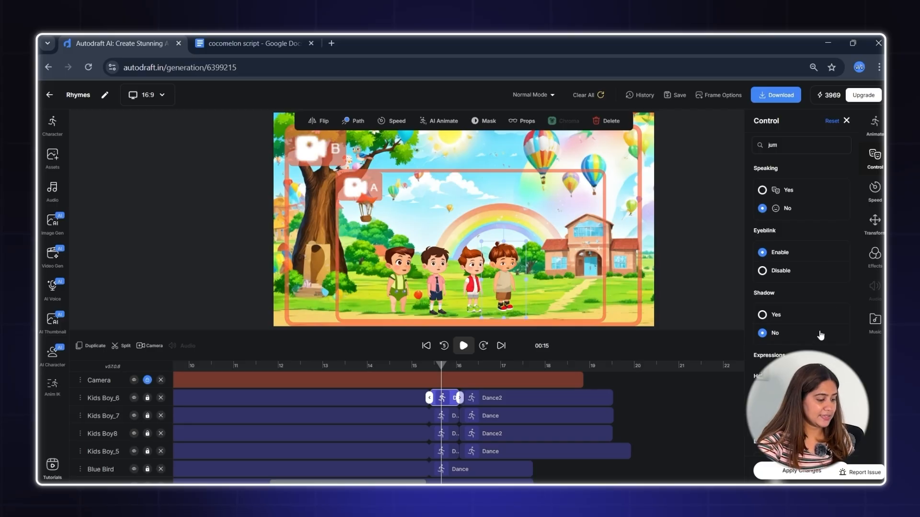
pyautogui.scroll(-2, 820, 336)
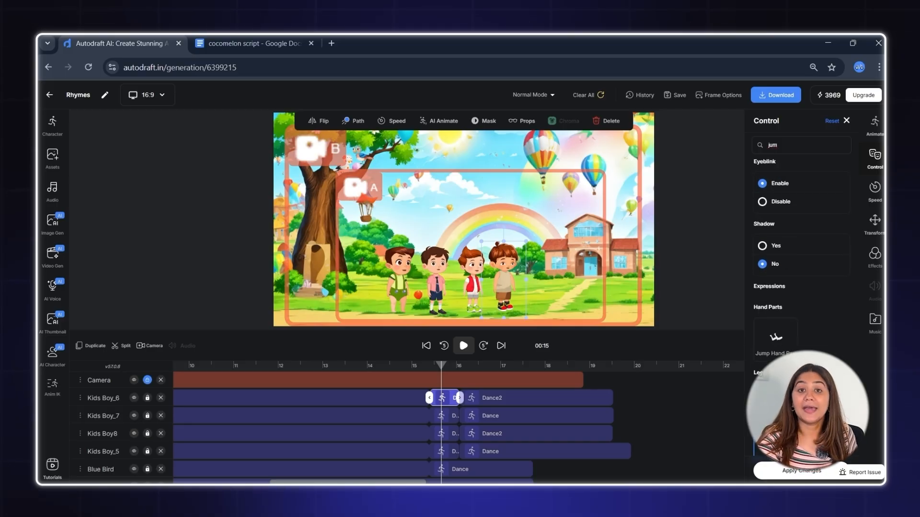
pyautogui.click(812, 472)
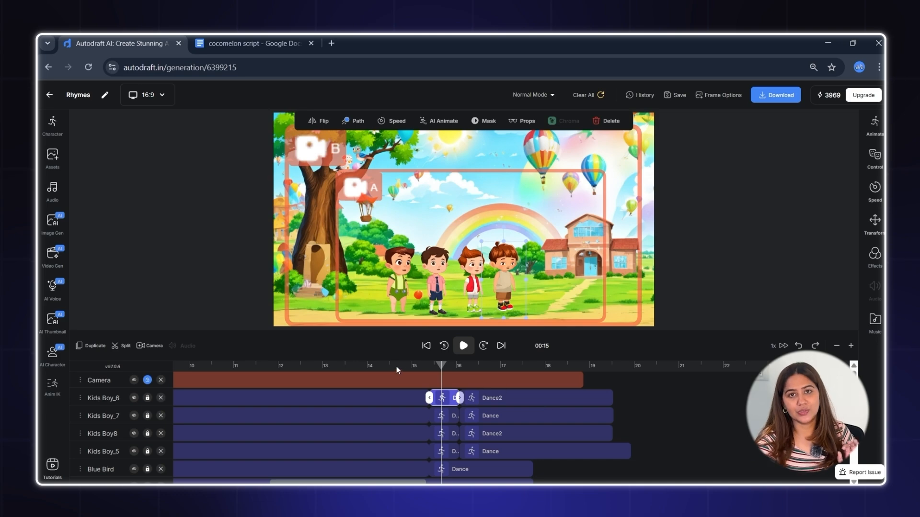
# Step: Play back the section from the 15-second mark to check Kids Boy_6's jump
pyautogui.click(419, 365)
pyautogui.press('space')
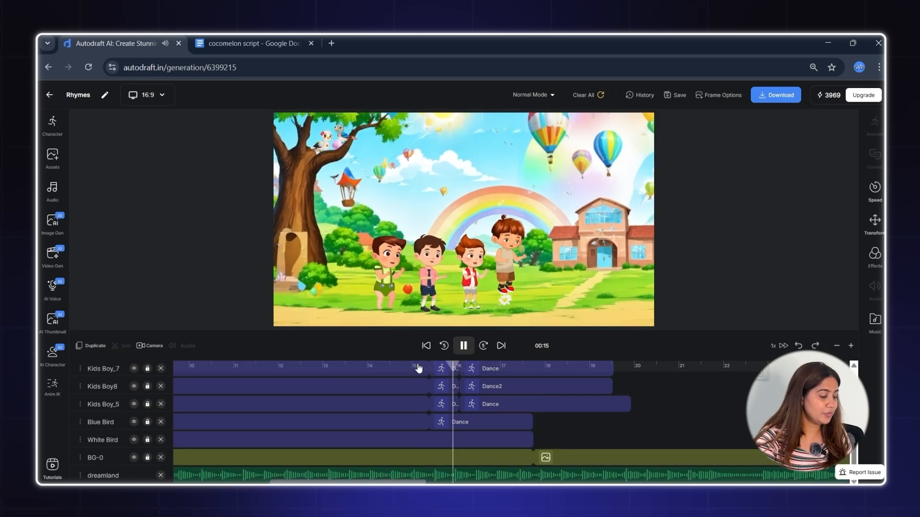
pyautogui.press('space')
pyautogui.scroll(1, 434, 364)
pyautogui.click(427, 365)
pyautogui.press('space')
pyautogui.press('space')
pyautogui.scroll(1, 435, 363)
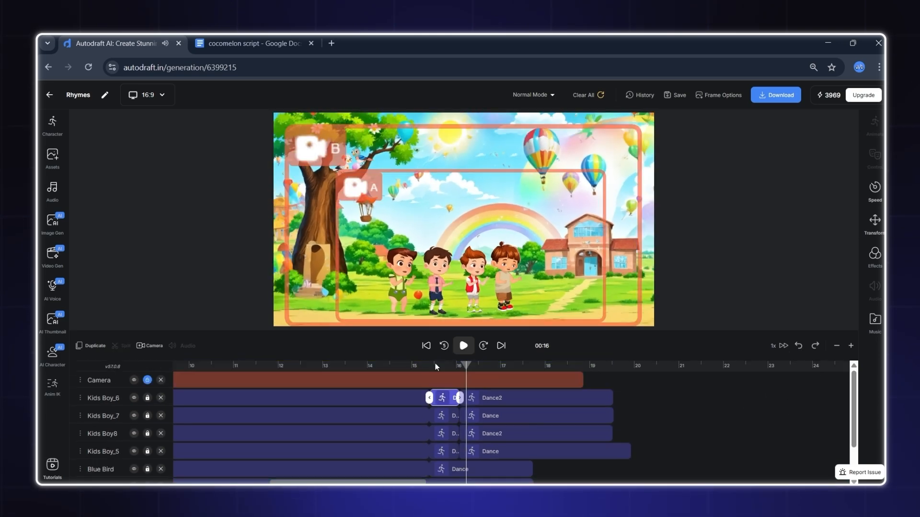
# Step: Apply the Jump Leg Part control to the short third clips of Kids Boy_7 and Kids Boy8
pyautogui.click(443, 365)
pyautogui.click(448, 413)
pyautogui.click(875, 156)
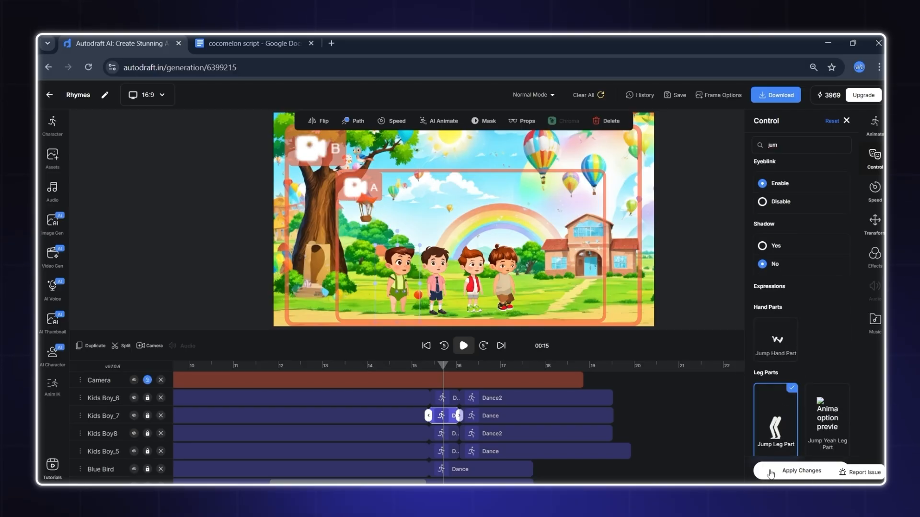
pyautogui.click(771, 473)
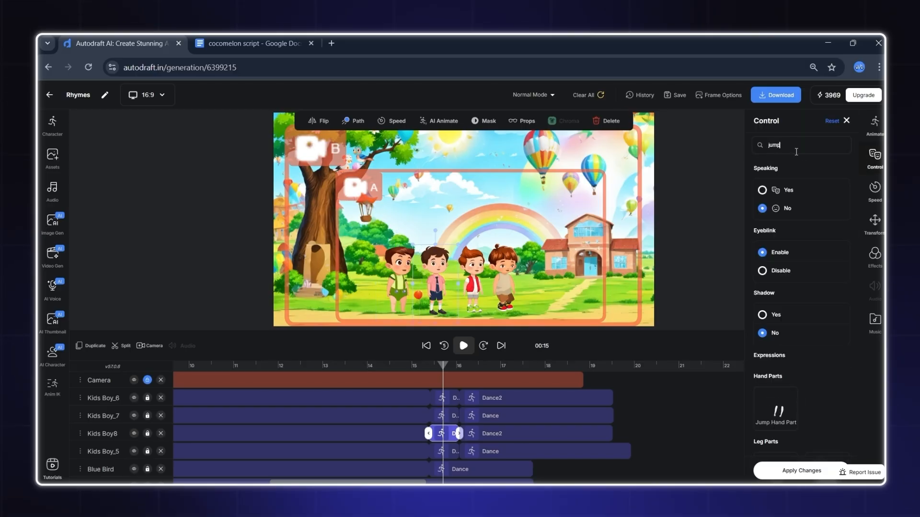
pyautogui.click(778, 473)
# Step: Apply the Jump Hand Part control to Kids Boy_5's short third clip
pyautogui.click(453, 451)
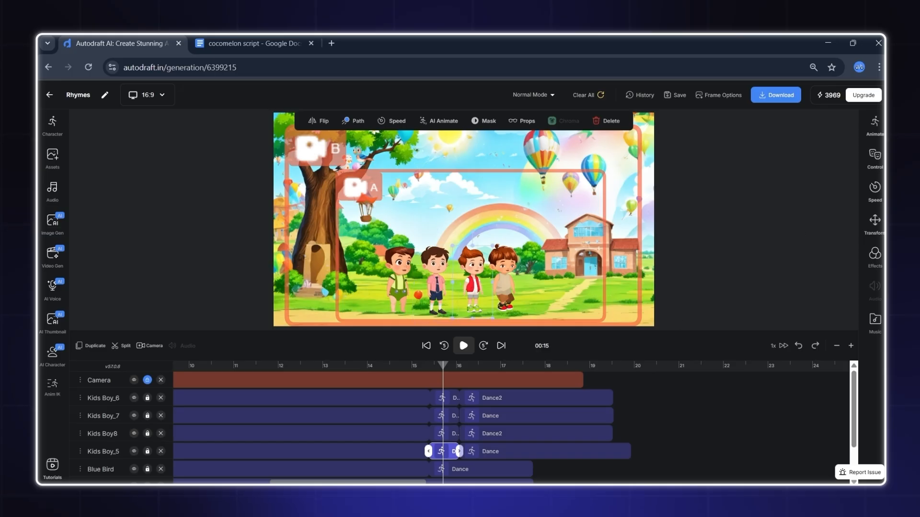
pyautogui.click(868, 162)
pyautogui.scroll(-2, 863, 405)
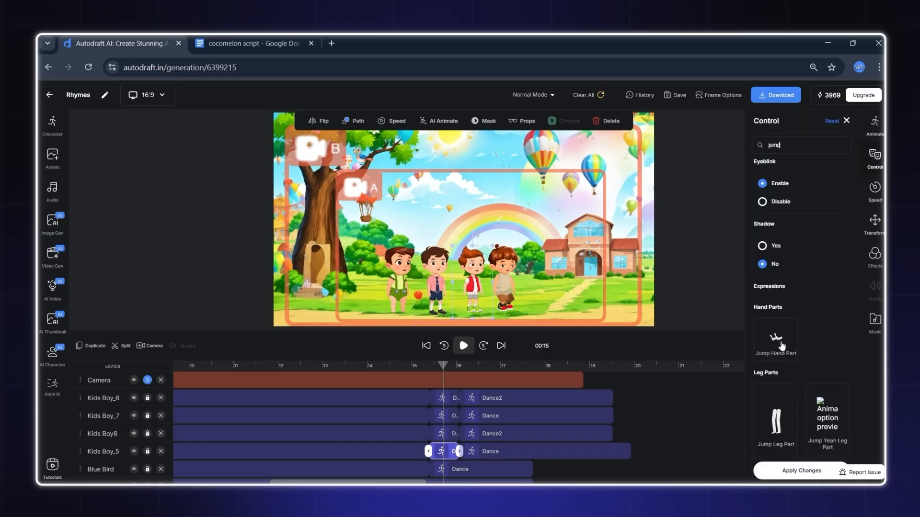
pyautogui.click(781, 347)
pyautogui.click(793, 470)
# Step: Play back the timeline around the 15- to 16-second marks to check all four boys jumping together
pyautogui.click(422, 371)
pyautogui.press('space')
pyautogui.press('space')
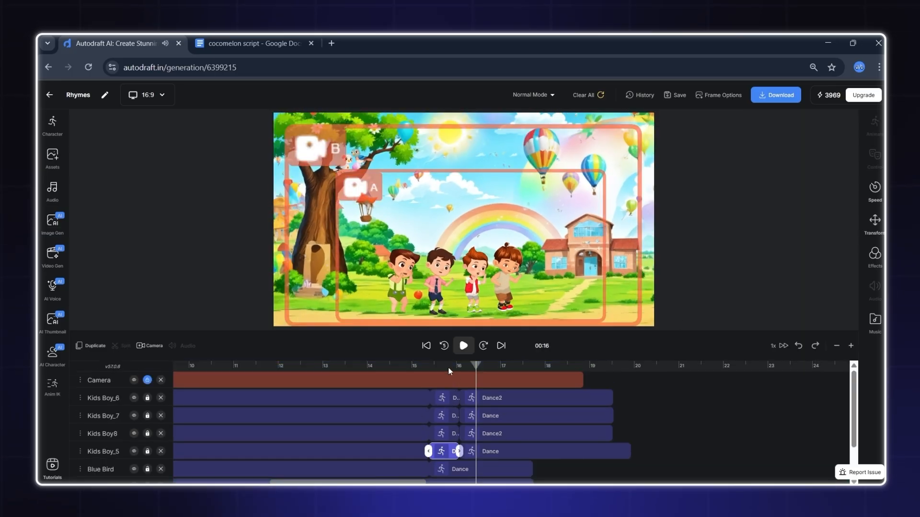
pyautogui.press('space')
pyautogui.click(472, 369)
pyautogui.press('space')
pyautogui.click(460, 370)
pyautogui.scroll(1, 473, 372)
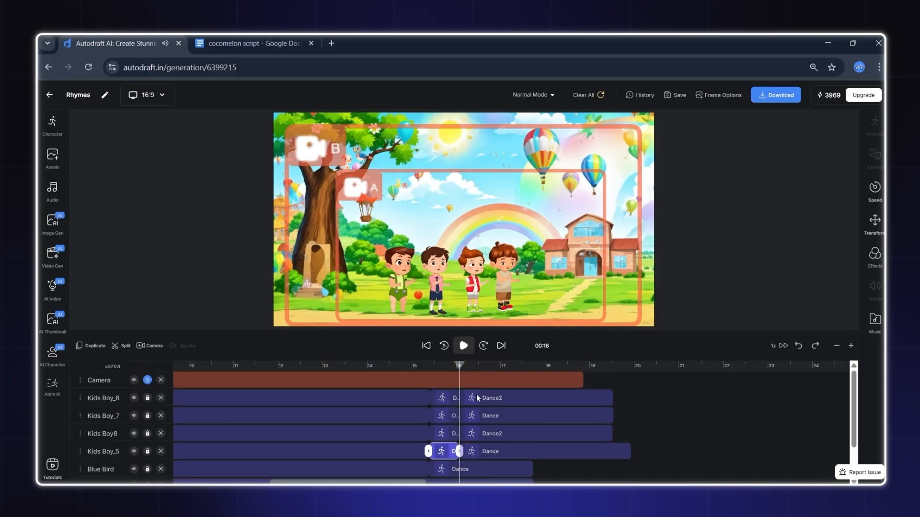
pyautogui.press('space')
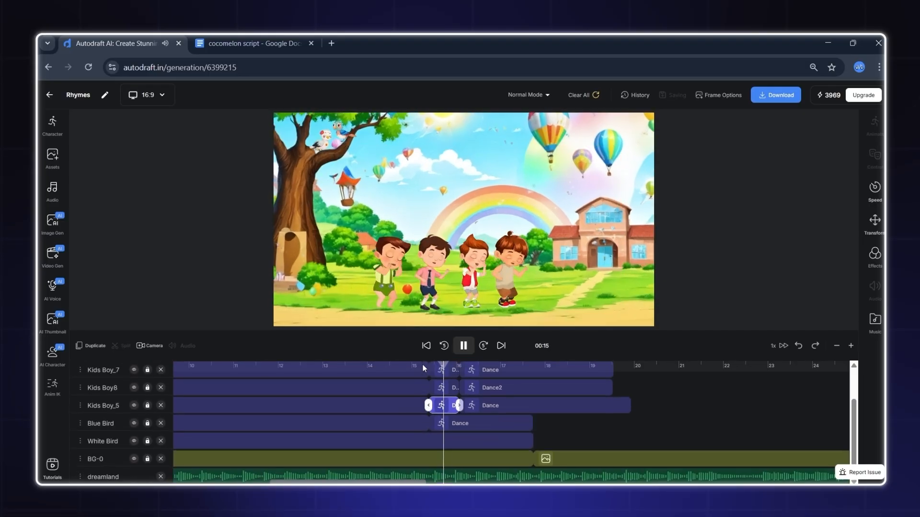
pyautogui.press('space')
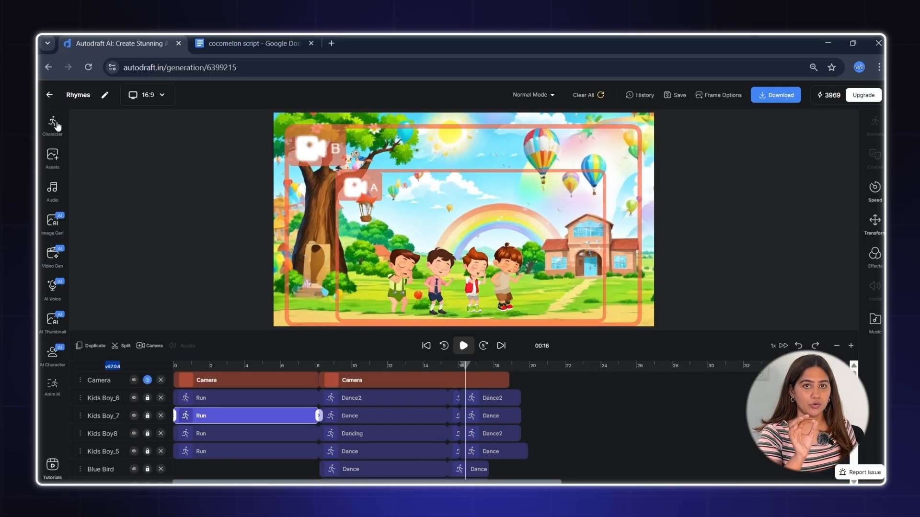
# Step: Upload the white cloud image uncropped, add it at the 16-second mark and fit it in front of the boys' legs
pyautogui.click(52, 154)
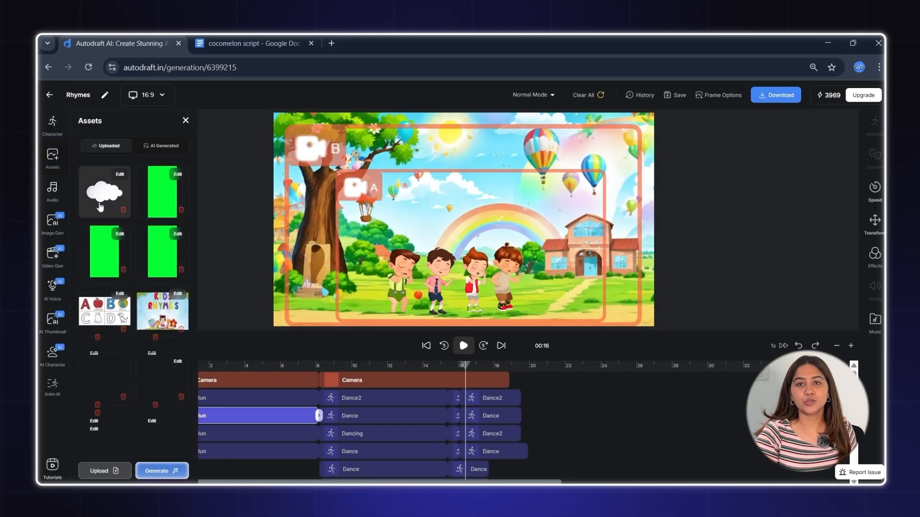
pyautogui.click(114, 475)
pyautogui.click(164, 269)
pyautogui.click(788, 468)
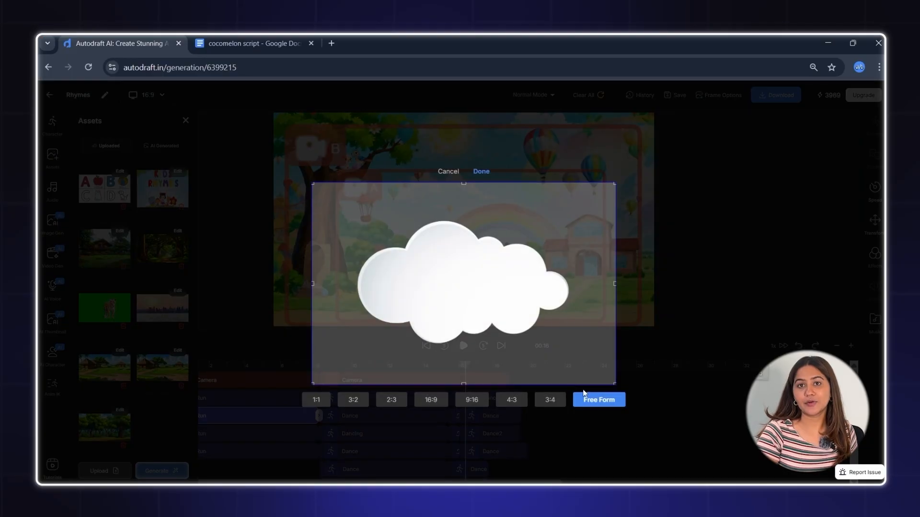
pyautogui.click(480, 172)
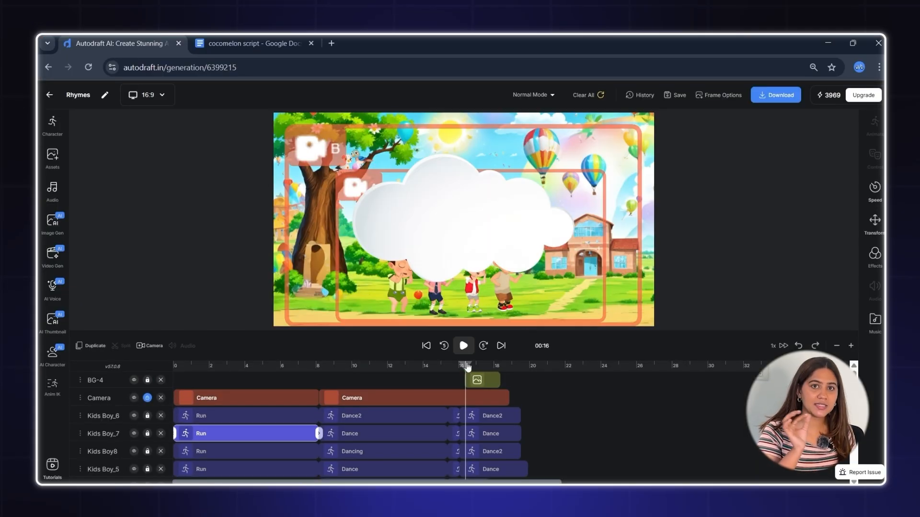
pyautogui.press('space')
pyautogui.click(494, 313)
pyautogui.moveTo(534, 316); pyautogui.dragTo(543, 316)
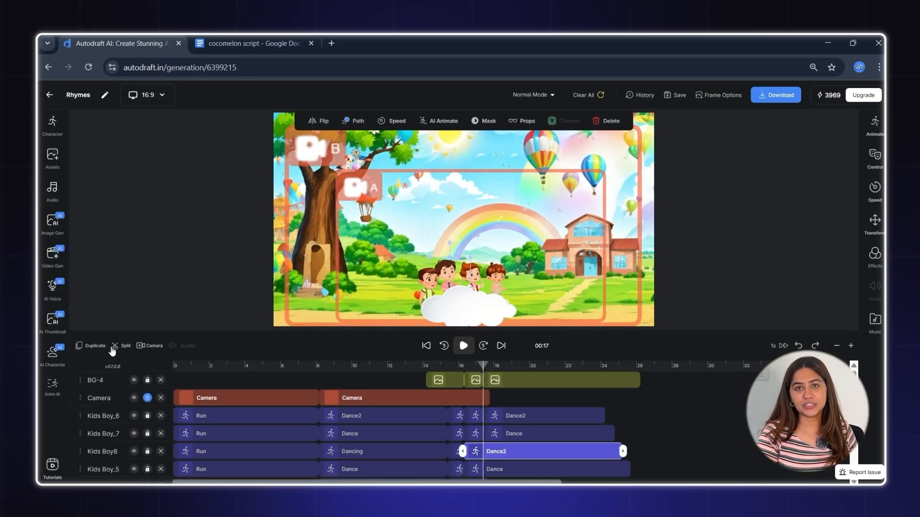
# Step: Split the last dance clips of Kids Boy8 and Kids Boy_5 at the 17-second mark
pyautogui.click(114, 350)
pyautogui.click(498, 470)
pyautogui.click(123, 349)
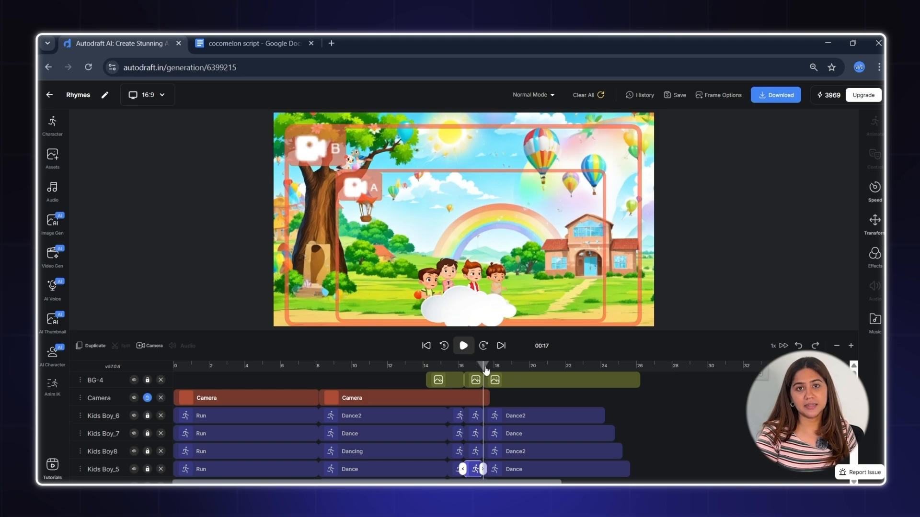
# Step: Add a motion path to the cloud's last BG-4 clip, ending as a smaller cloud in the sky above the rainbow's left side
pyautogui.moveTo(483, 365); pyautogui.dragTo(488, 370)
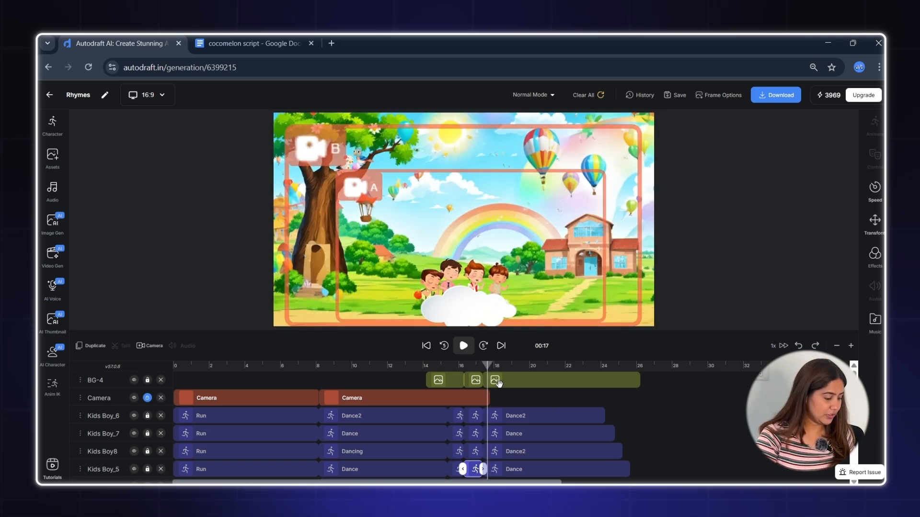
pyautogui.click(498, 381)
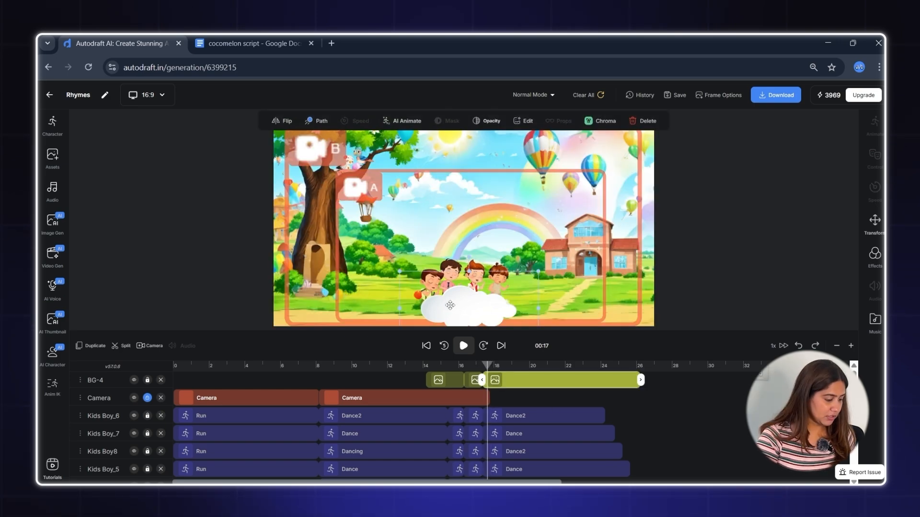
pyautogui.click(319, 122)
pyautogui.moveTo(349, 171); pyautogui.dragTo(423, 187)
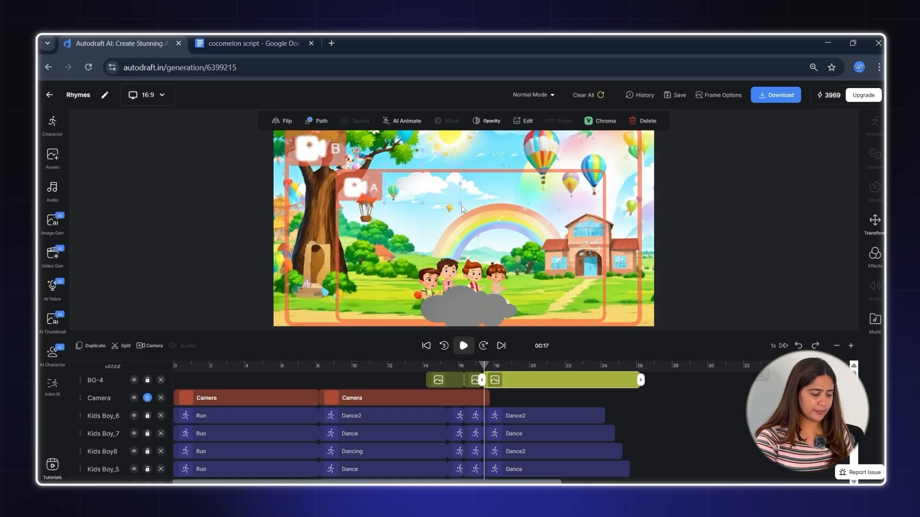
pyautogui.moveTo(455, 203); pyautogui.dragTo(450, 201)
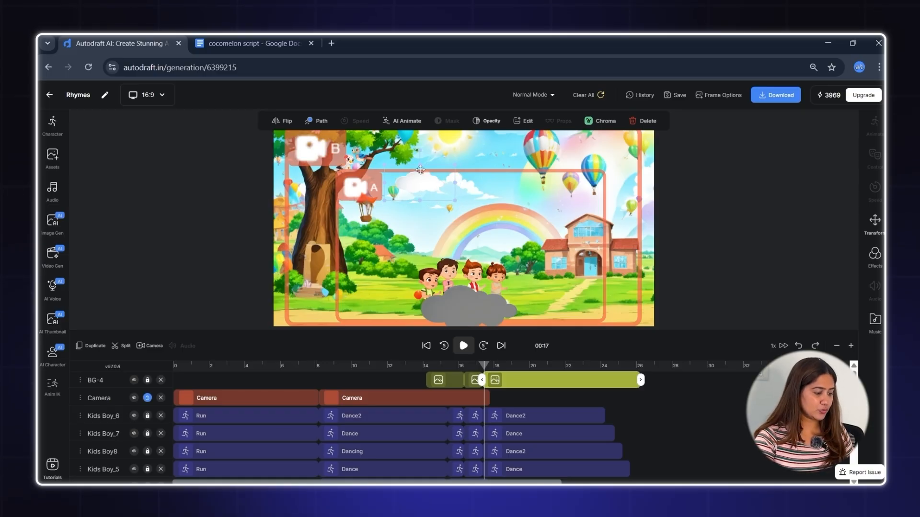
# Step: Lock the BG-4 layer and give Kids Boy_6's last clip a motion path ending shrunken on the cloud in the sky
pyautogui.click(529, 413)
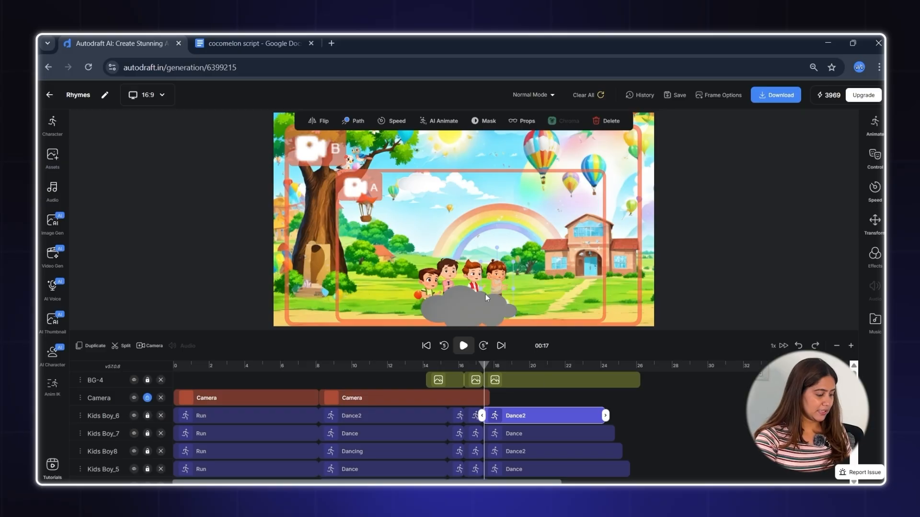
pyautogui.click(523, 277)
pyautogui.click(145, 381)
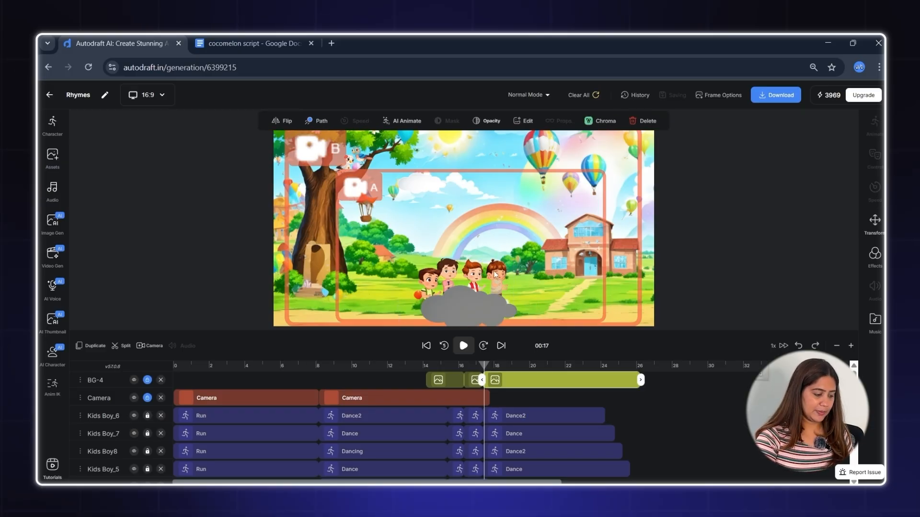
pyautogui.moveTo(497, 278); pyautogui.dragTo(524, 280)
pyautogui.press('space')
pyautogui.press('space')
pyautogui.click(488, 371)
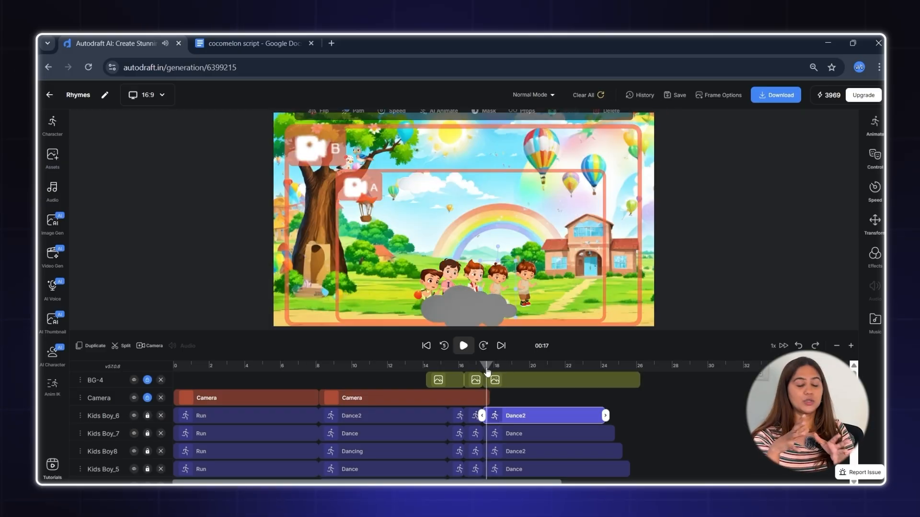
pyautogui.click(526, 287)
pyautogui.moveTo(532, 283); pyautogui.dragTo(429, 156)
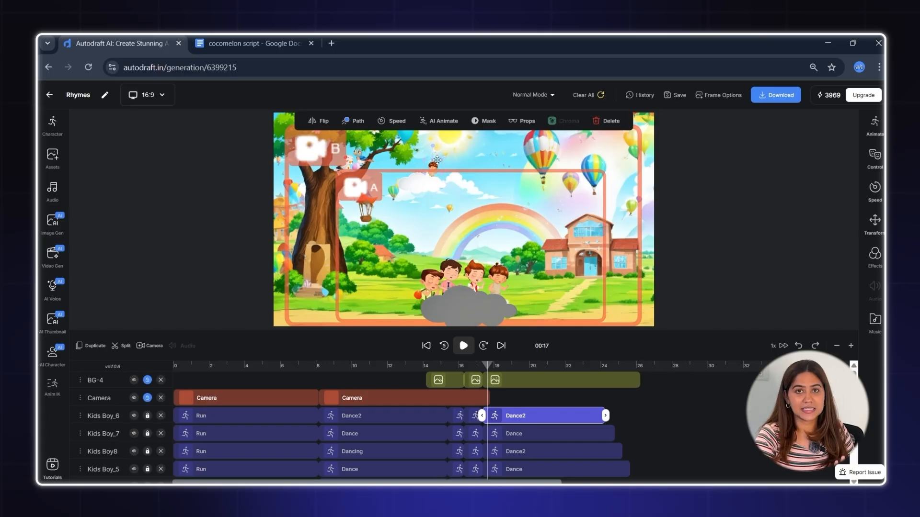
# Step: Give Kids Boy_5's last clip a motion path ending shrunken on the sky cloud, beside Kids Boy_6
pyautogui.click(476, 271)
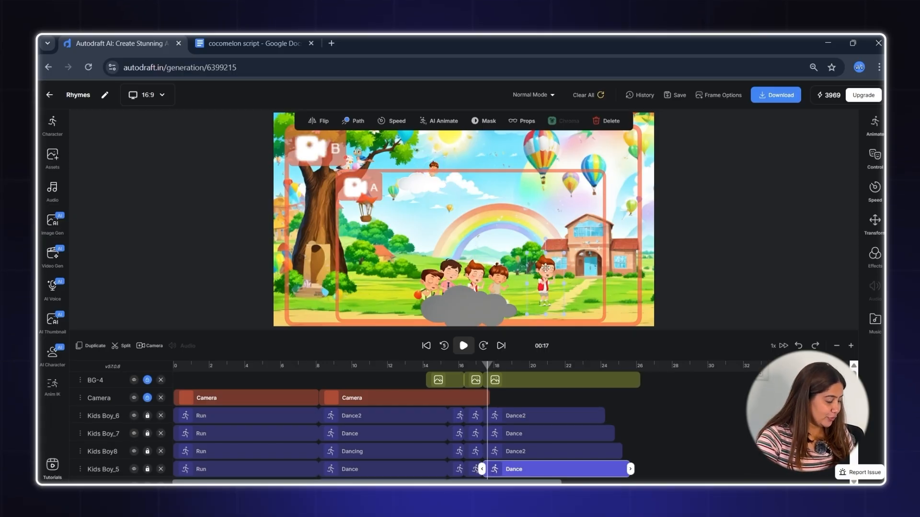
pyautogui.press('space')
pyautogui.press('space')
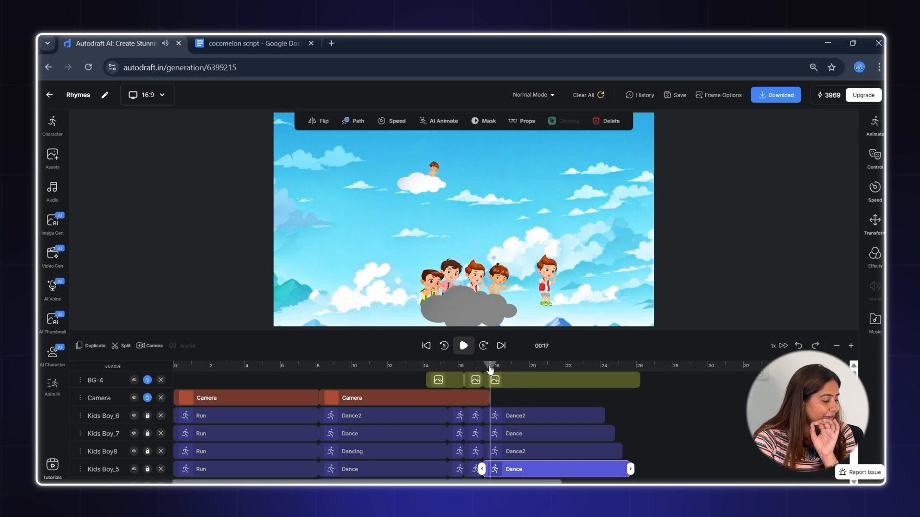
pyautogui.moveTo(548, 271); pyautogui.dragTo(423, 178)
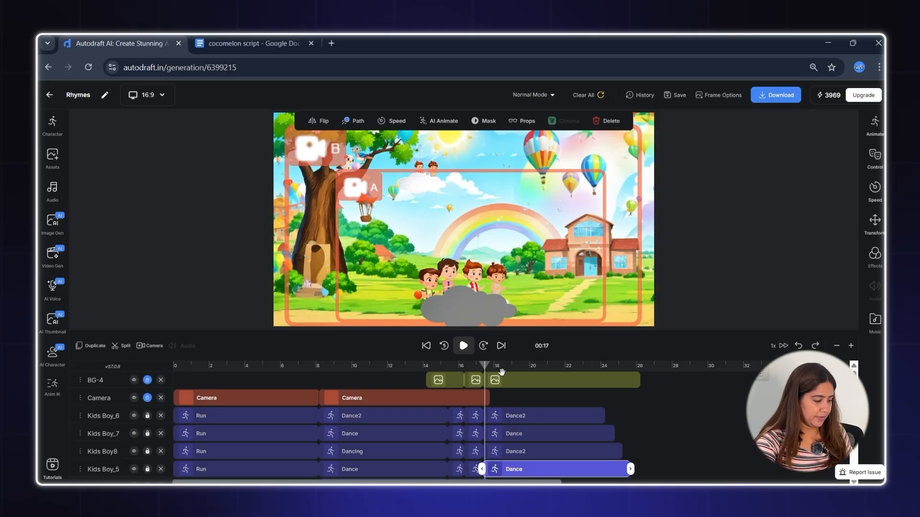
# Step: Give Kids Boy8's last clip a motion path ending shrunken on the sky cloud, in line with the two boys already there
pyautogui.click(447, 279)
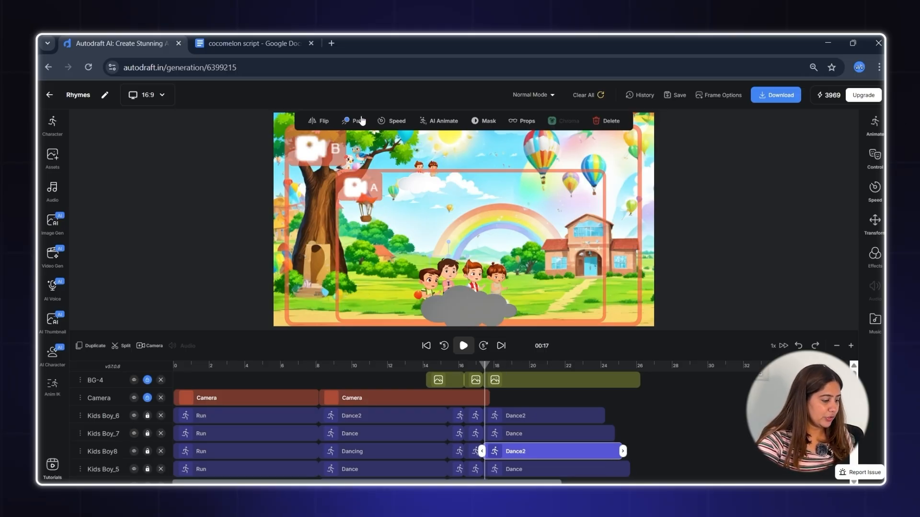
pyautogui.click(443, 281)
pyautogui.click(445, 266)
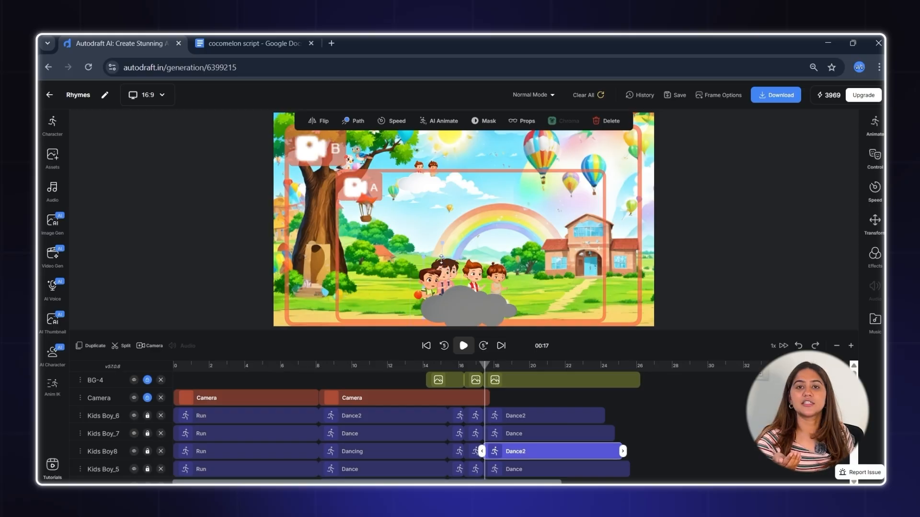
pyautogui.click(445, 266)
pyautogui.click(445, 266)
pyautogui.moveTo(445, 265); pyautogui.dragTo(406, 187)
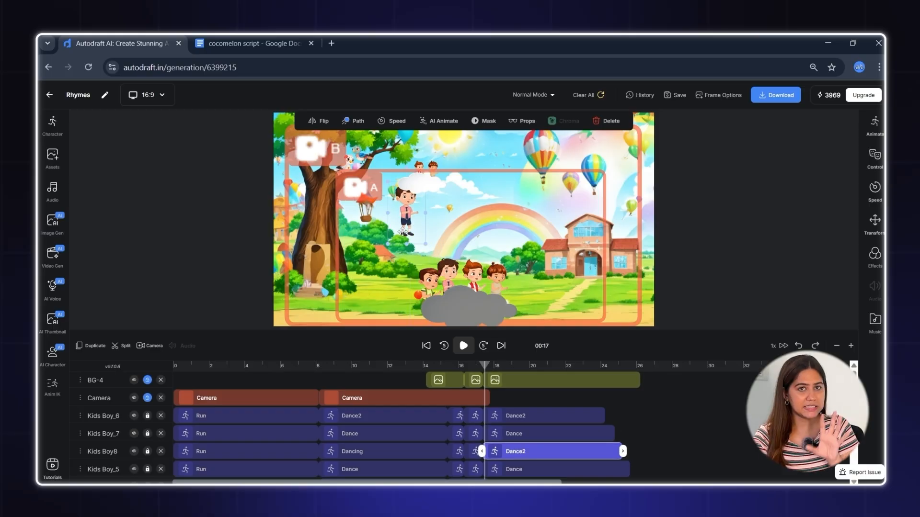
pyautogui.moveTo(403, 232); pyautogui.dragTo(394, 262)
pyautogui.press('space')
pyautogui.press('space')
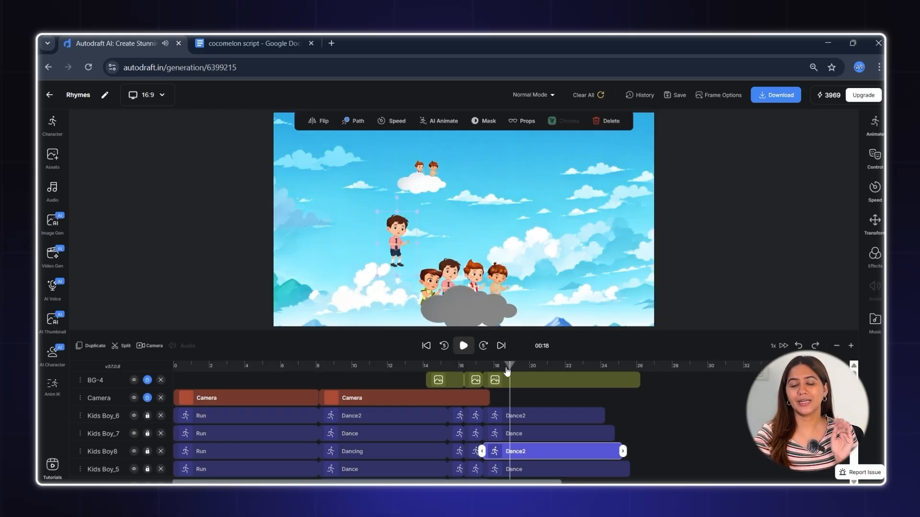
pyautogui.moveTo(508, 368); pyautogui.dragTo(487, 368)
pyautogui.moveTo(415, 219); pyautogui.dragTo(413, 162)
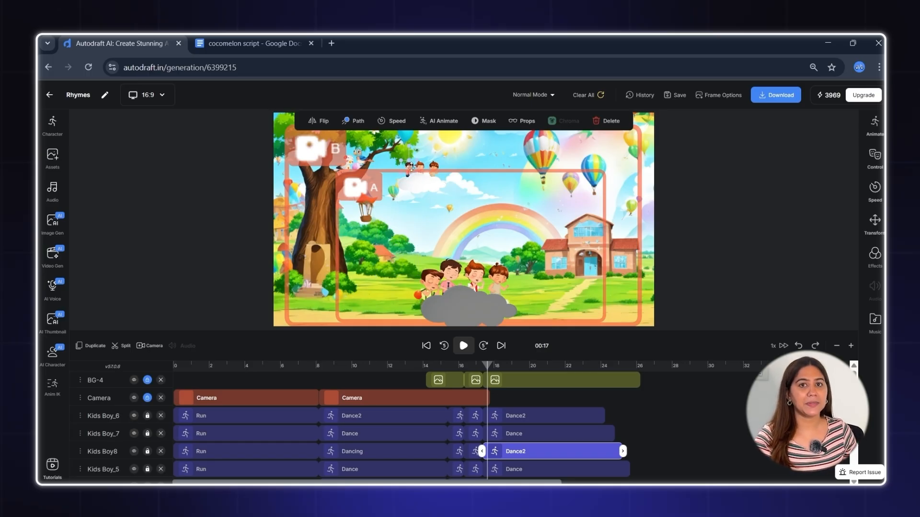
pyautogui.click(420, 166)
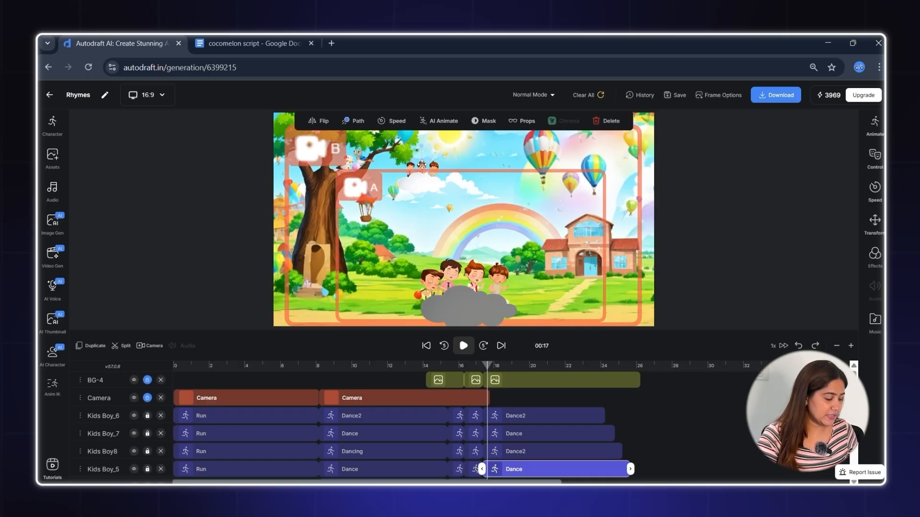
pyautogui.click(409, 165)
pyautogui.click(424, 166)
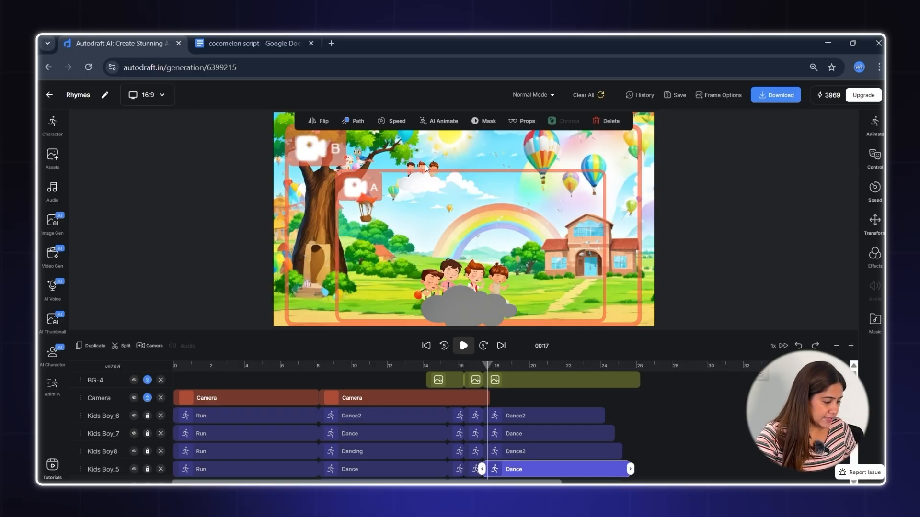
pyautogui.click(410, 170)
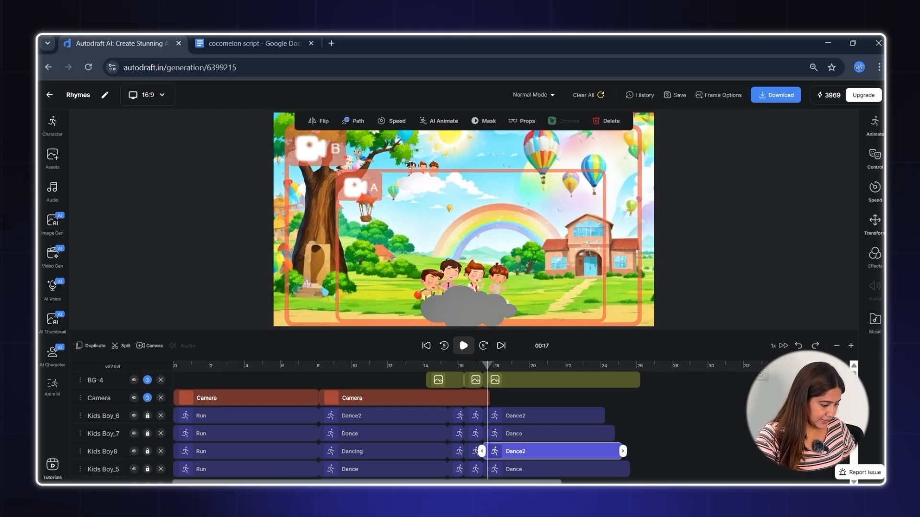
# Step: Give Kids Boy_7's last clip a motion path ending shrunken on the left edge of the sky cloud, beside Kids Boy8
pyautogui.click(430, 288)
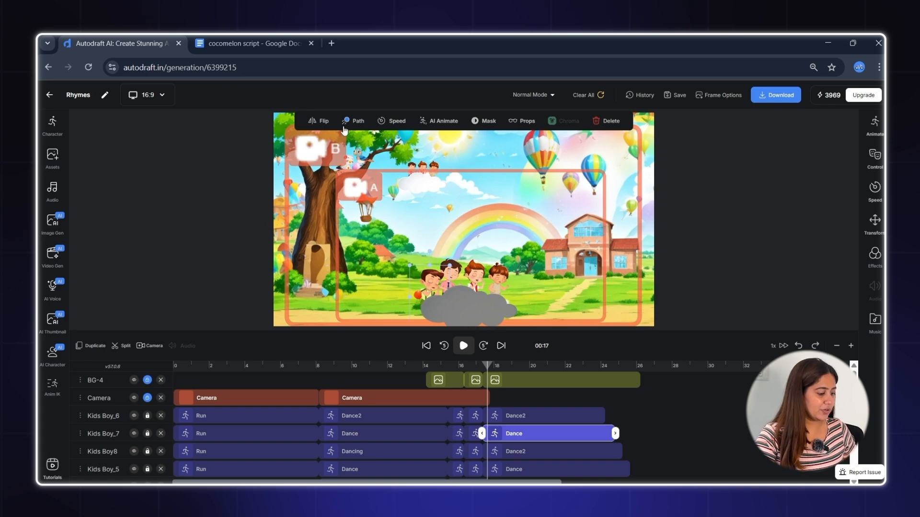
pyautogui.moveTo(405, 298); pyautogui.dragTo(401, 174)
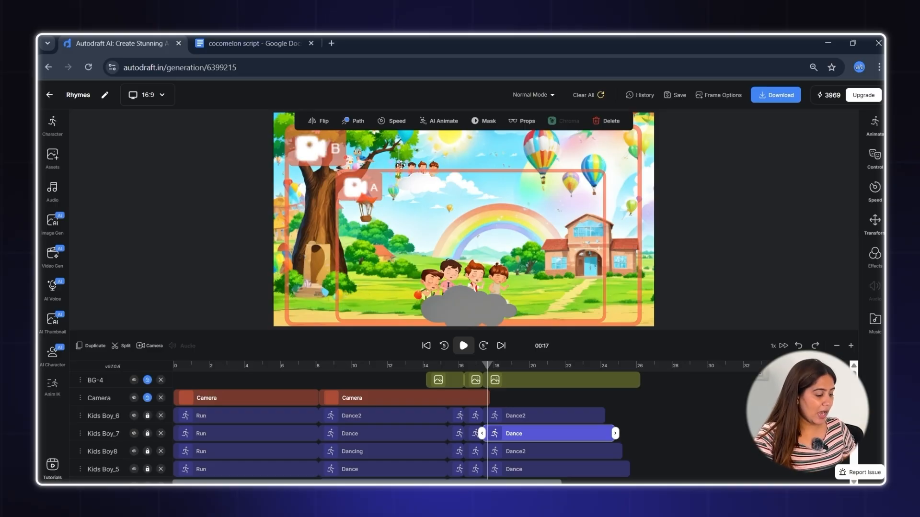
pyautogui.click(490, 361)
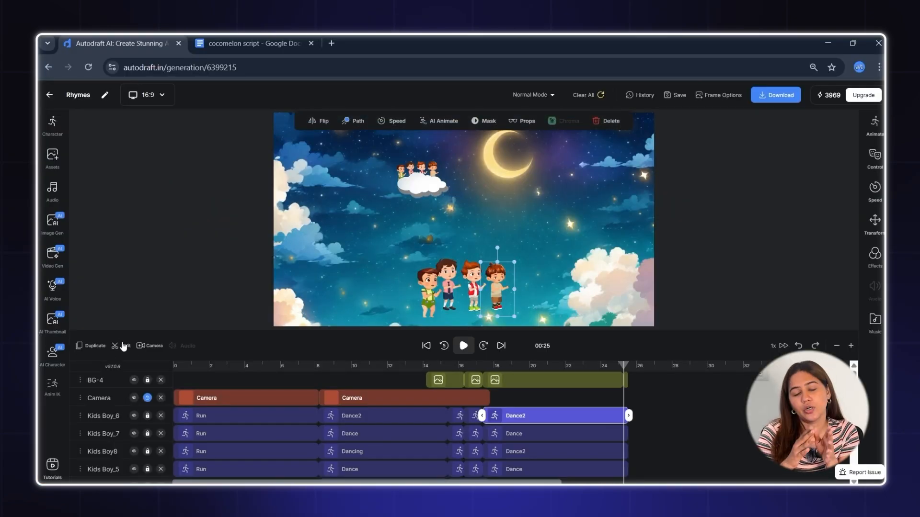
# Step: Split Kids Boy_6's last clip at 25 seconds and extend the cloud's new BG-4 clip to about 32 seconds
pyautogui.click(123, 346)
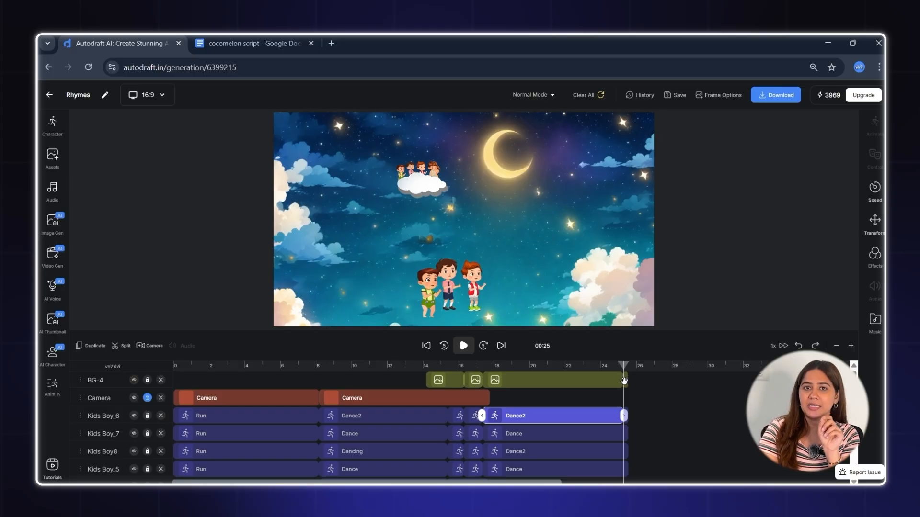
pyautogui.moveTo(627, 380); pyautogui.dragTo(762, 381)
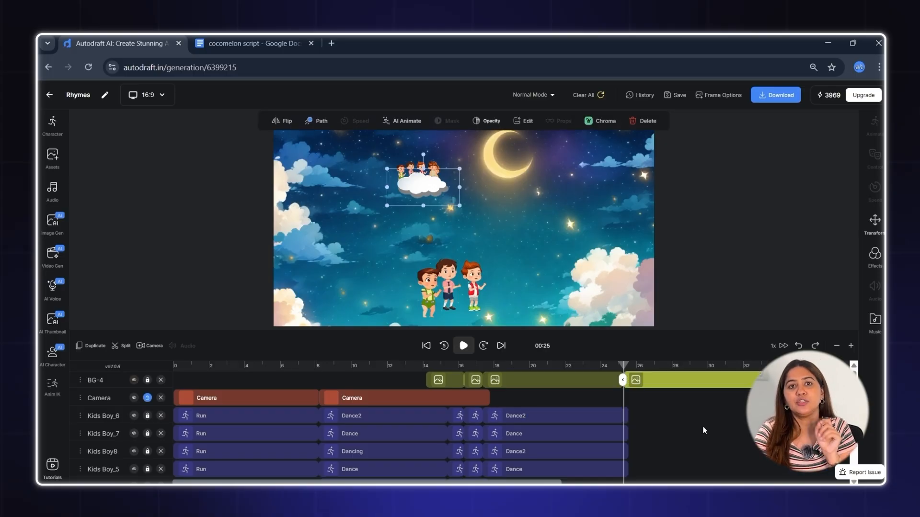
pyautogui.scroll(-2, 702, 426)
pyautogui.scroll(2, 702, 427)
pyautogui.scroll(-2, 636, 377)
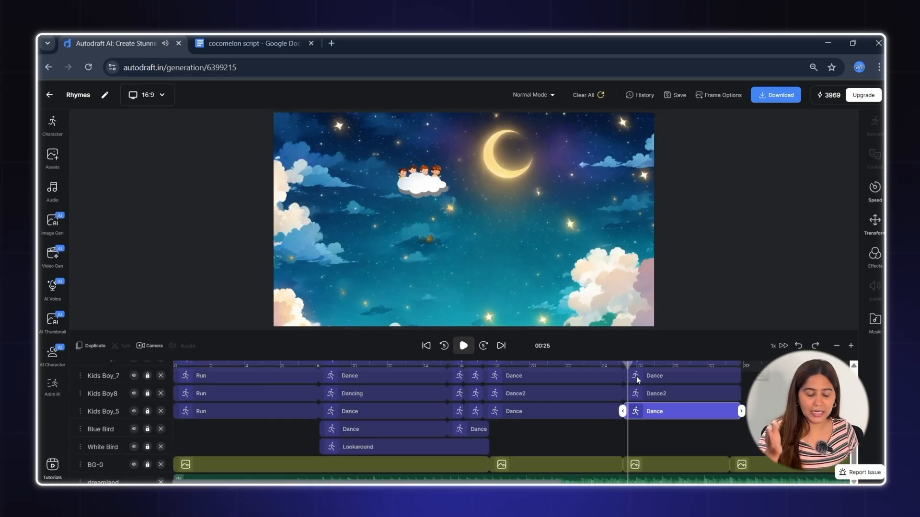
pyautogui.scroll(2, 636, 376)
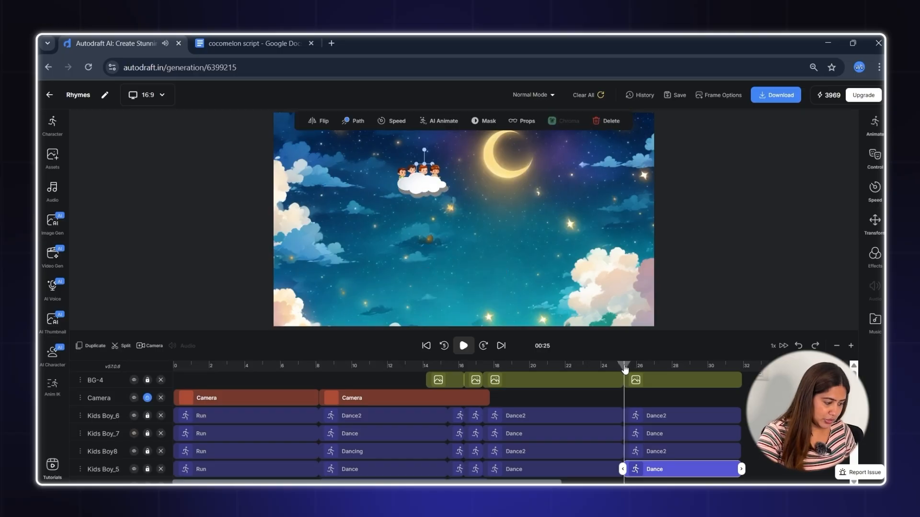
# Step: Give the cloud's last BG-4 clip a motion path ending as a smaller cloud to the right of the moon
pyautogui.click(422, 184)
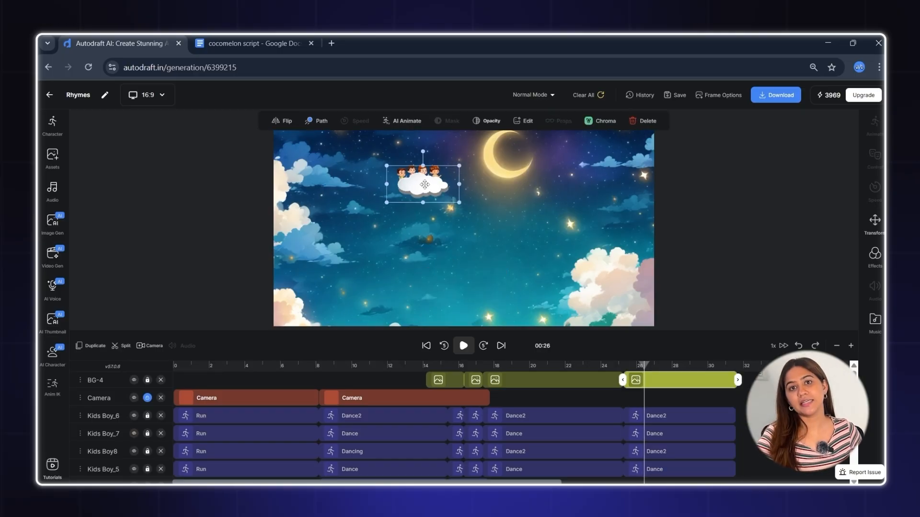
pyautogui.moveTo(422, 185); pyautogui.dragTo(640, 194)
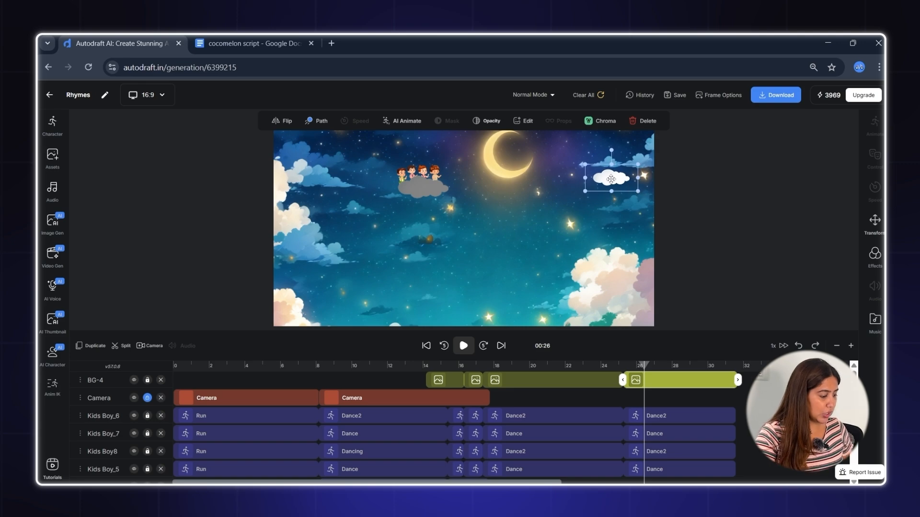
pyautogui.click(610, 393)
# Step: Give Kids Boy_6's last clip a motion path ending on the small cloud right of the moon, checking the placement at 30 seconds
pyautogui.click(436, 174)
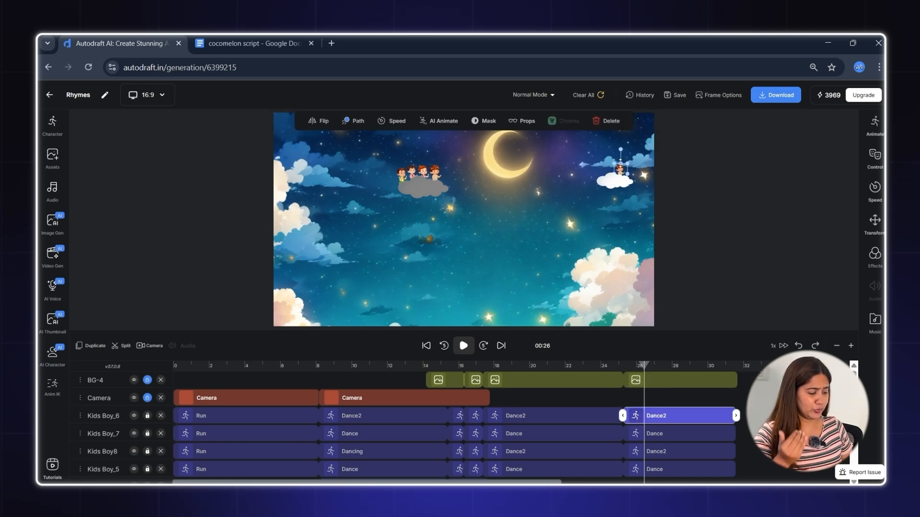
pyautogui.moveTo(645, 365); pyautogui.dragTo(725, 370)
pyautogui.click(709, 380)
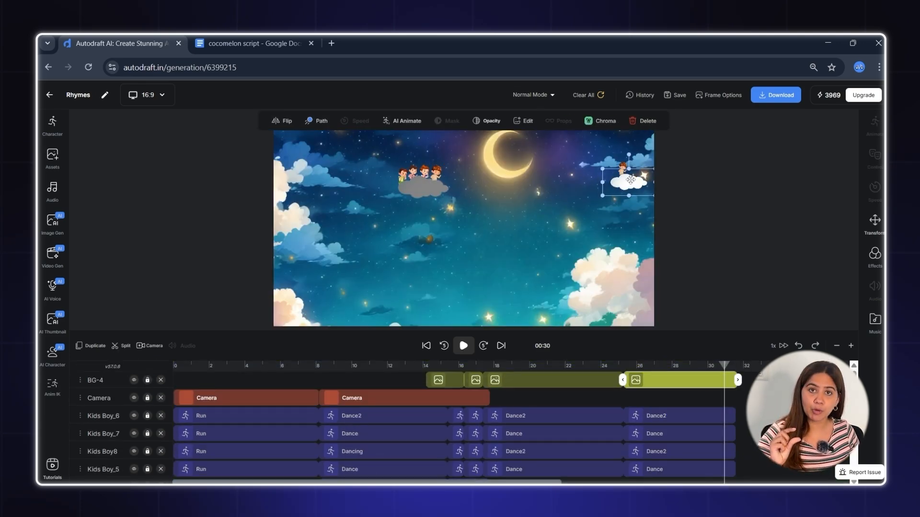
pyautogui.click(709, 415)
pyautogui.click(709, 380)
# Step: Give the last clips of Kids Boy_5, Kids Boy8 and Kids Boy_7 motion paths ending side by side on the small cloud beside Kids Boy_6
pyautogui.click(719, 434)
pyautogui.click(718, 469)
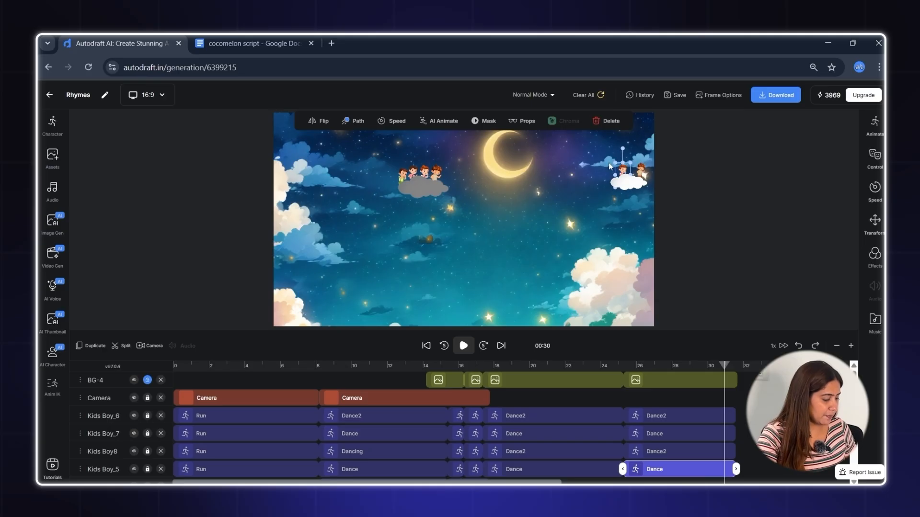
pyautogui.click(414, 172)
pyautogui.click(657, 366)
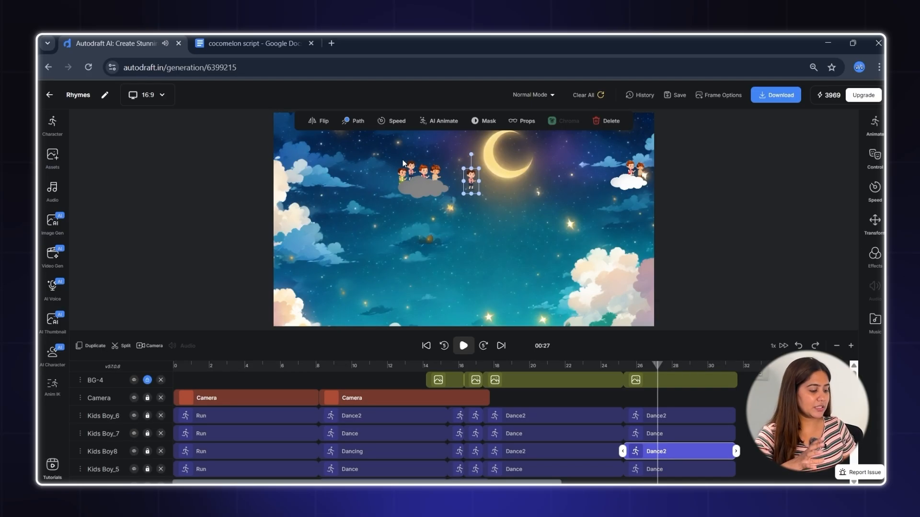
pyautogui.click(399, 165)
pyautogui.moveTo(399, 165); pyautogui.dragTo(612, 163)
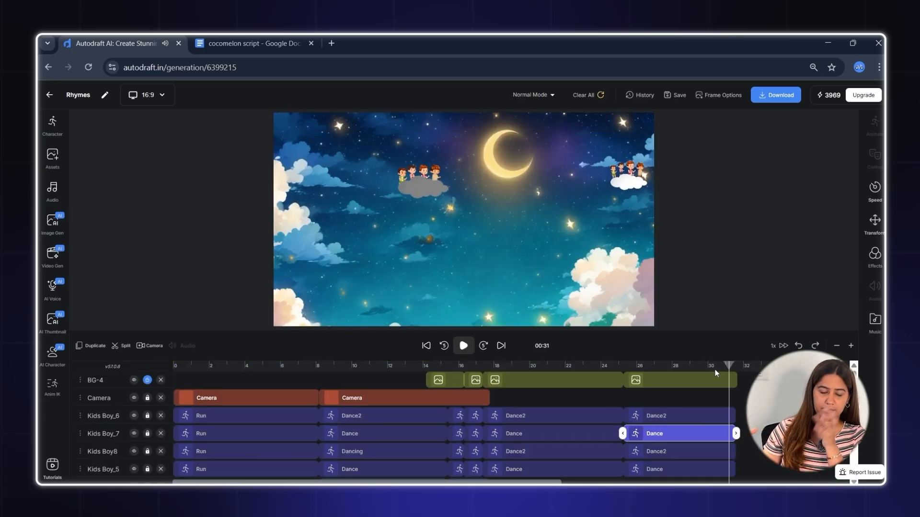
# Step: Add a motion path to the BG-0 night-sky clip so the background enlarges and the moon shifts toward the boys' cloud
pyautogui.moveTo(729, 368); pyautogui.dragTo(705, 369)
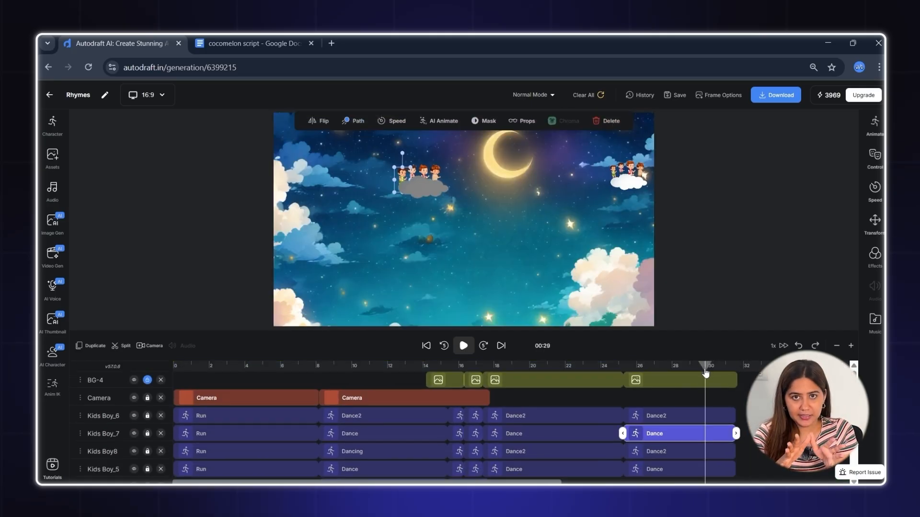
pyautogui.scroll(-3, 688, 467)
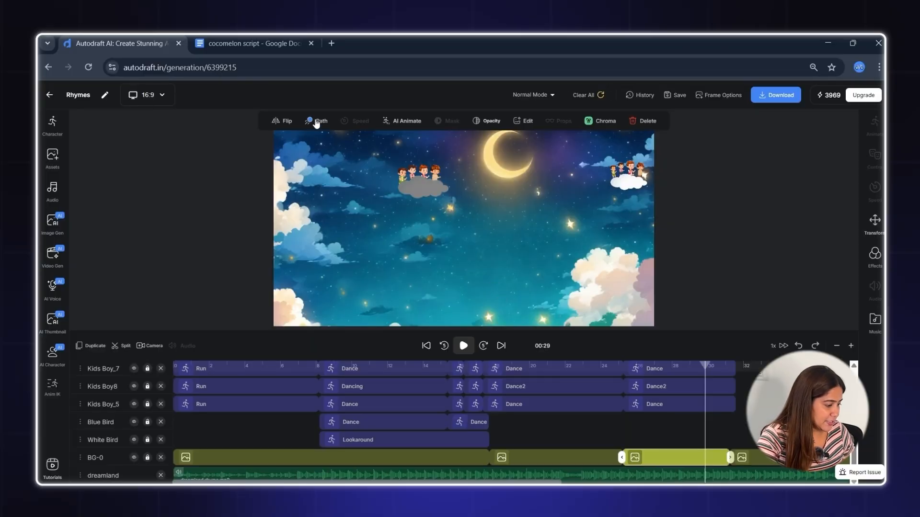
pyautogui.click(316, 124)
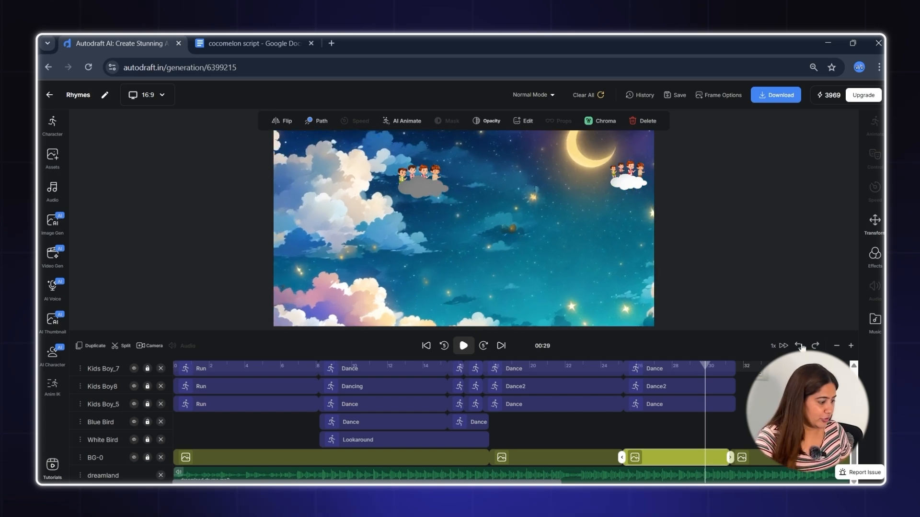
pyautogui.moveTo(276, 157); pyautogui.dragTo(303, 193)
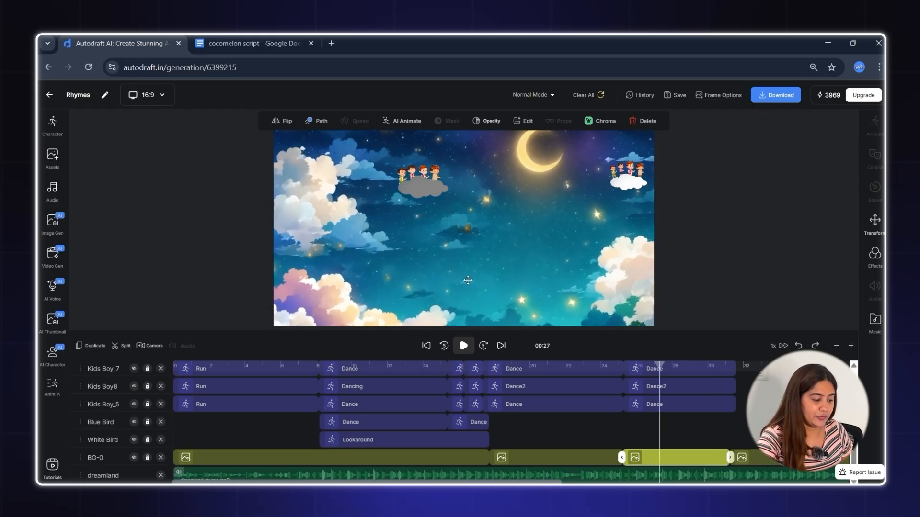
# Step: Extend Kids Boy_6's clip after 25 seconds to the end of BG-4, then split Kids Boy_7's clip at 25 seconds and extend it to match
pyautogui.click(620, 367)
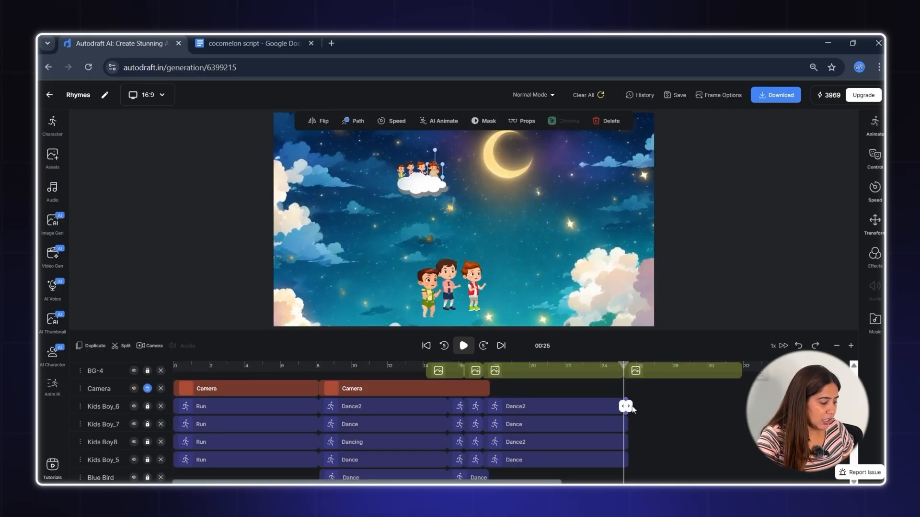
pyautogui.moveTo(631, 407); pyautogui.dragTo(742, 410)
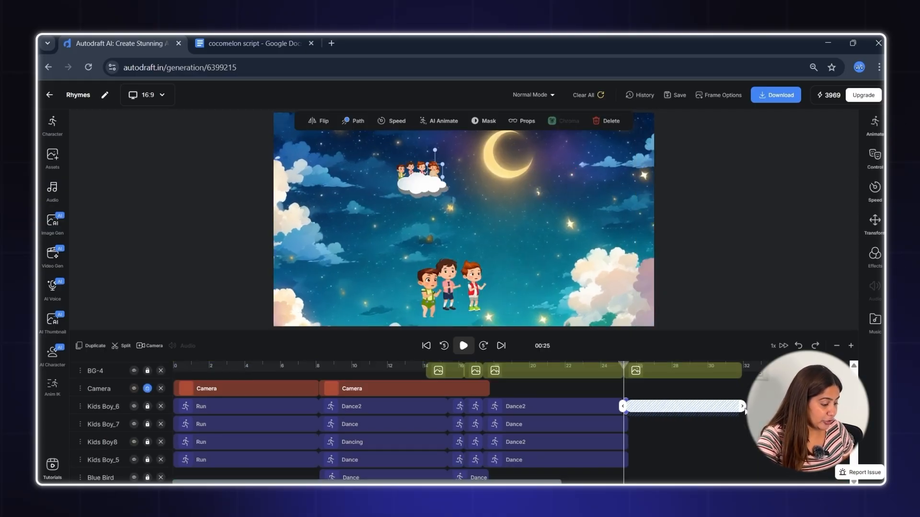
pyautogui.click(551, 424)
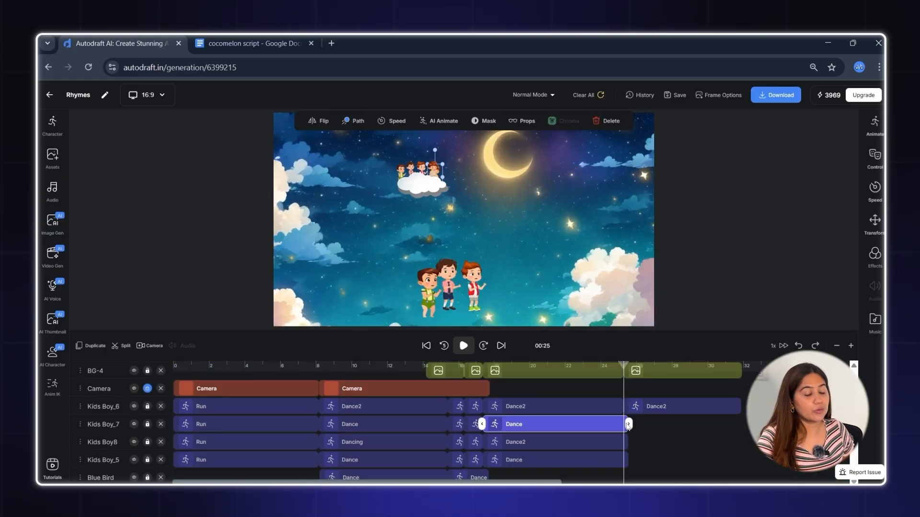
pyautogui.click(119, 346)
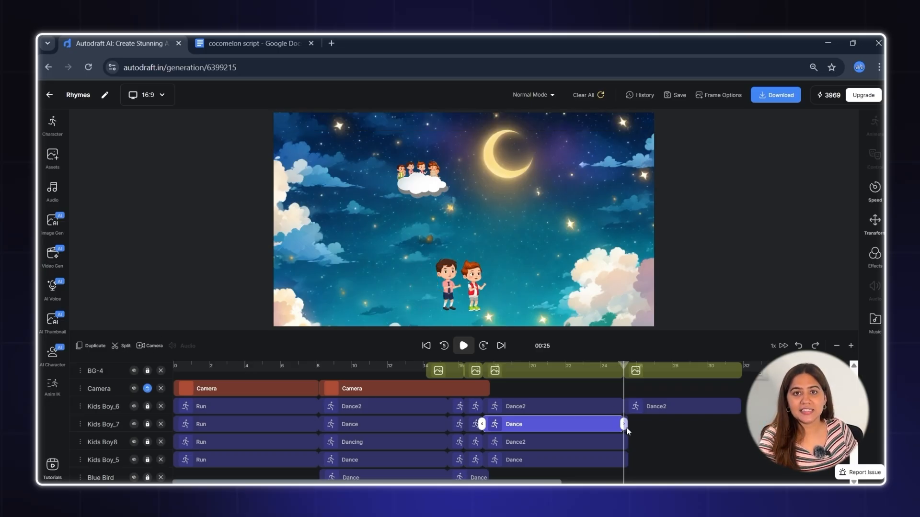
pyautogui.click(627, 431)
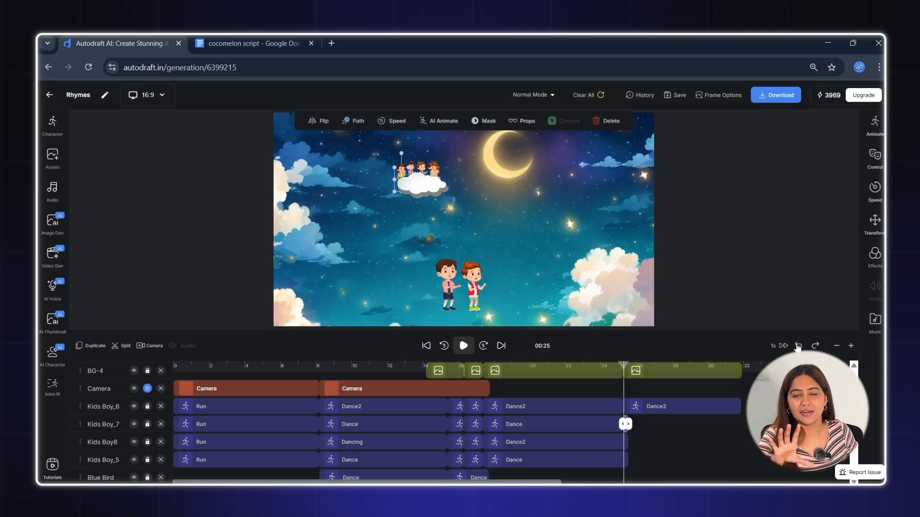
pyautogui.moveTo(625, 424); pyautogui.dragTo(744, 426)
# Step: Split Kids Boy8's last Dance2 clip at 25 seconds and extend the new part to the end of the BG-4 clip
pyautogui.click(625, 443)
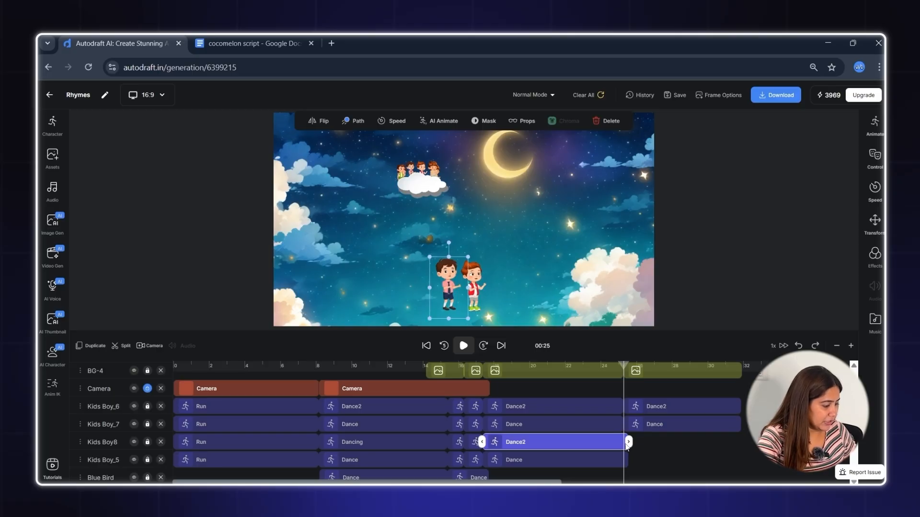
pyautogui.click(121, 347)
pyautogui.click(627, 443)
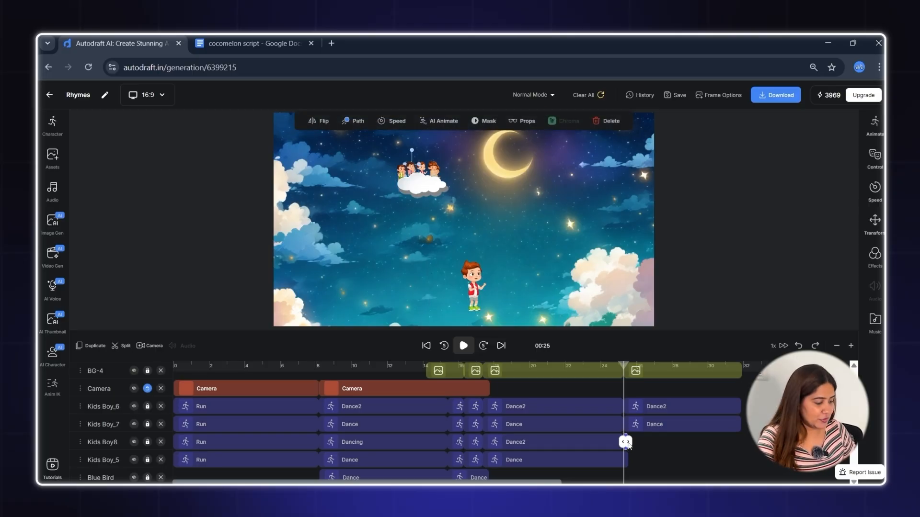
pyautogui.moveTo(627, 445); pyautogui.dragTo(745, 444)
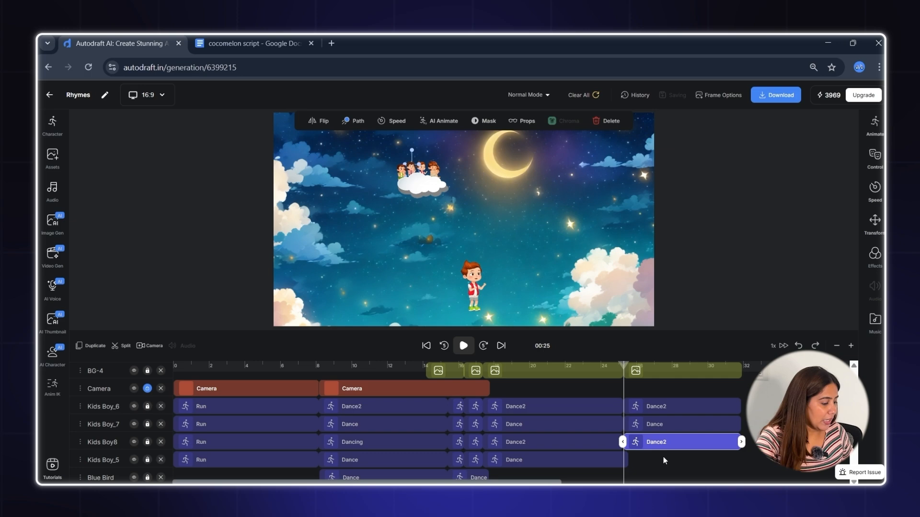
# Step: Split Kids Boy_5's last Dance clip at 25 seconds and extend the new part to the end of the BG-4 clip
pyautogui.click(621, 461)
pyautogui.click(115, 349)
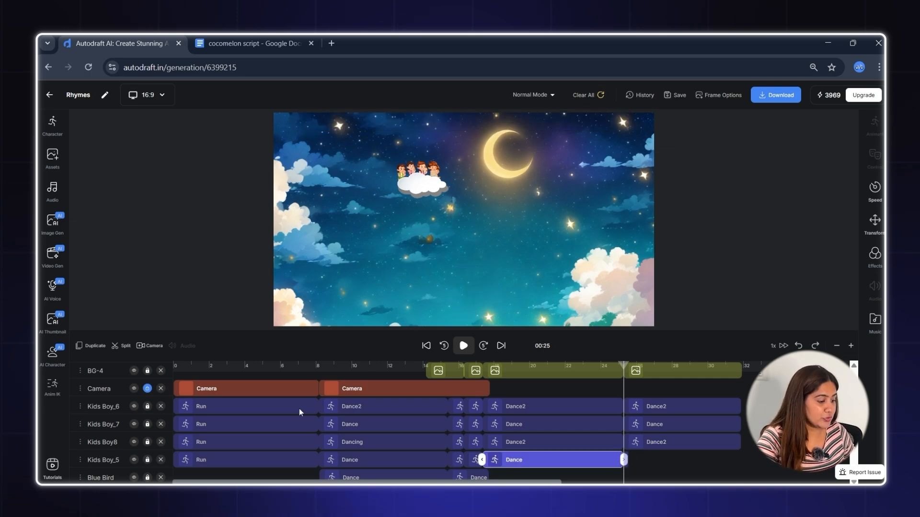
pyautogui.click(626, 461)
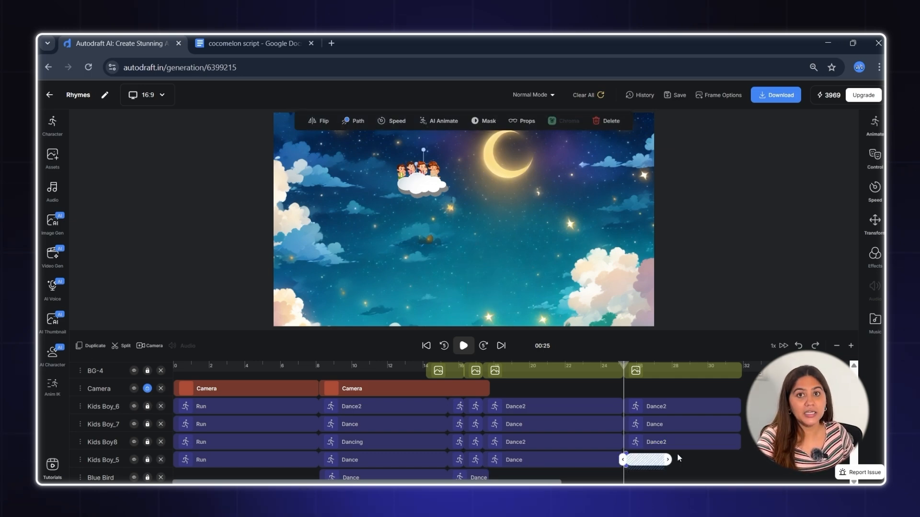
pyautogui.moveTo(743, 453); pyautogui.dragTo(742, 457)
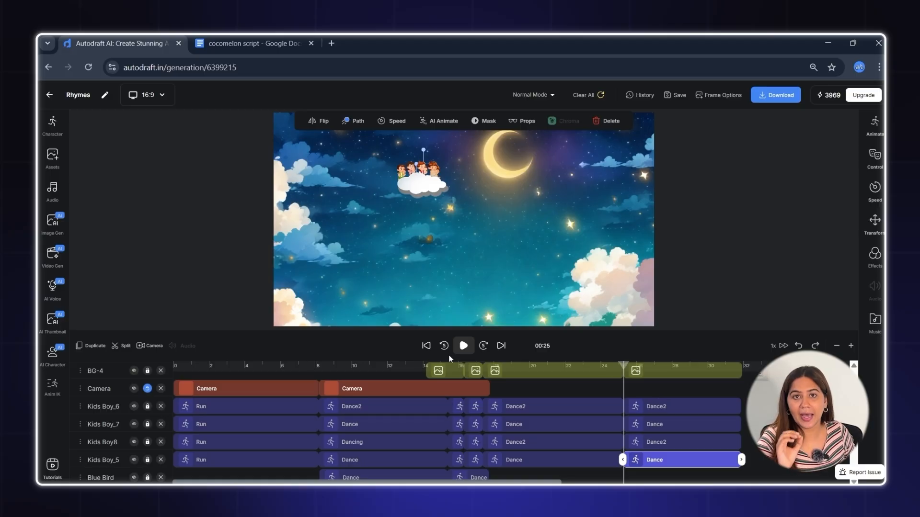
# Step: Check each boy's clip after 25 seconds, and play the night-sky scene from about 24 seconds
pyautogui.click(663, 407)
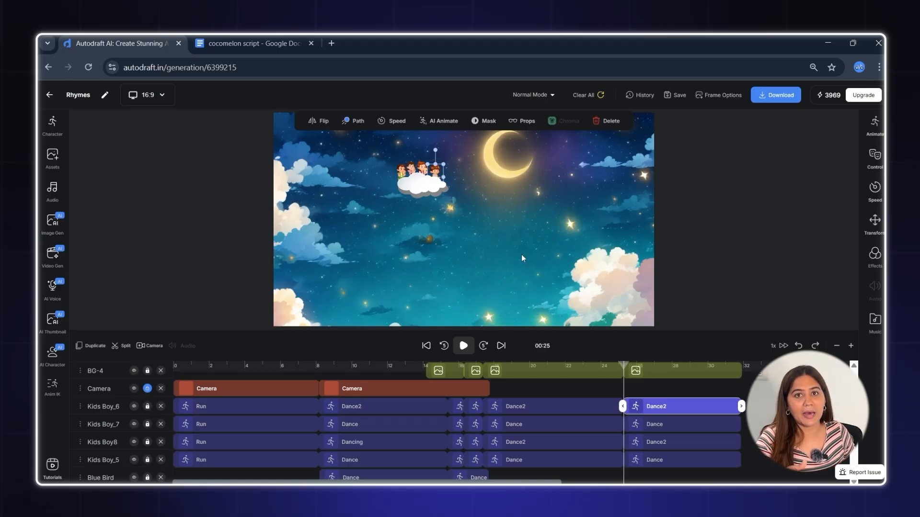
pyautogui.click(662, 424)
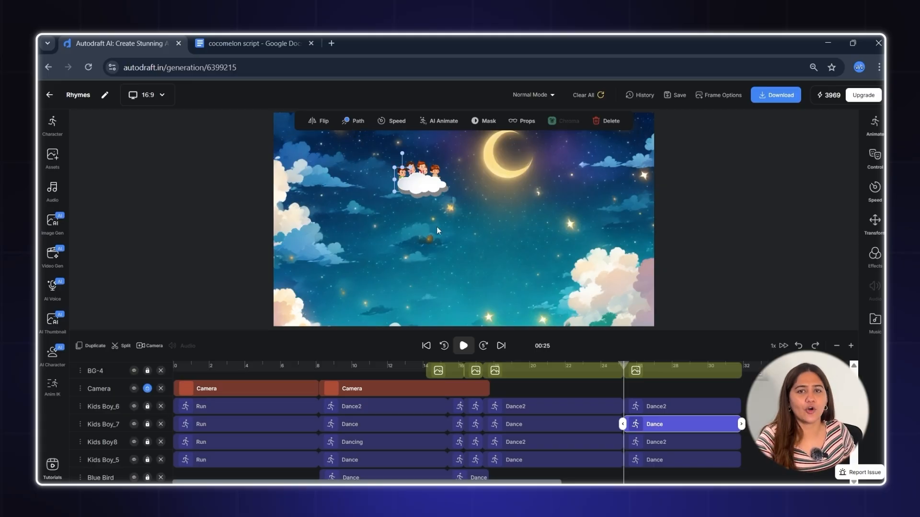
pyautogui.click(679, 443)
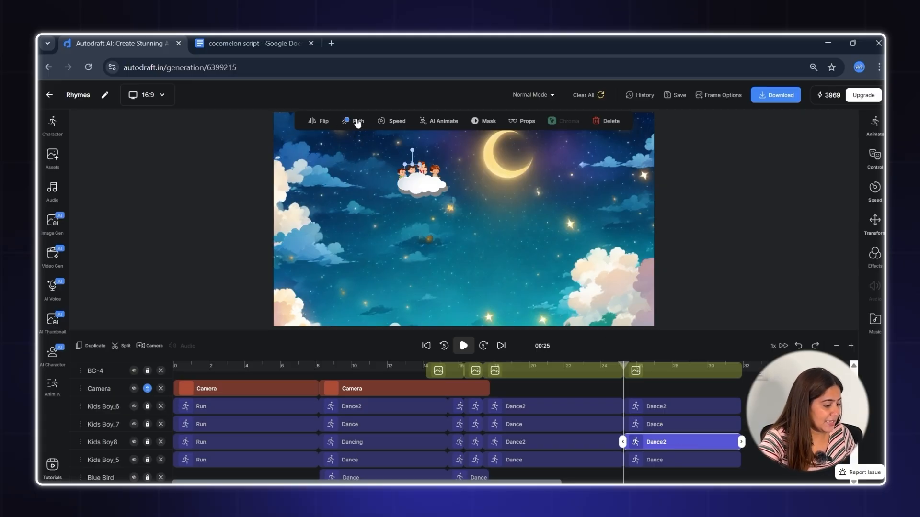
pyautogui.click(679, 462)
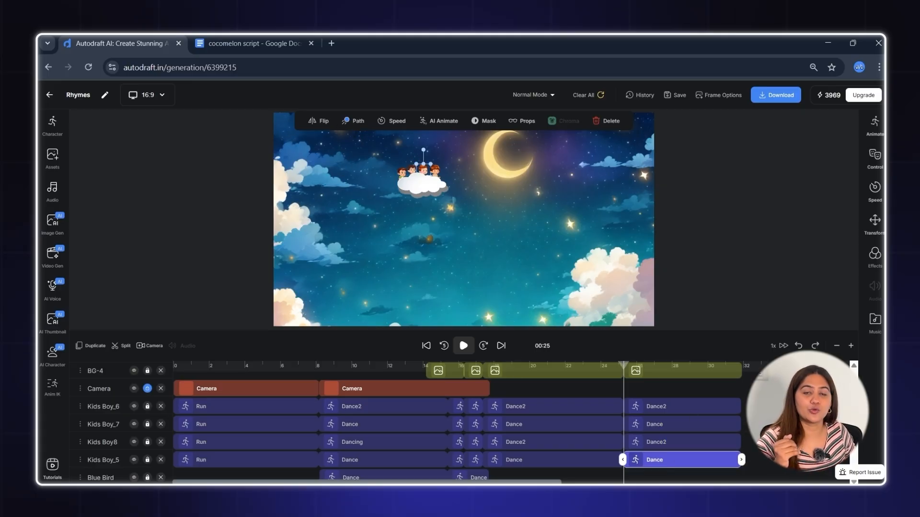
pyautogui.moveTo(621, 370); pyautogui.dragTo(607, 372)
pyautogui.press('space')
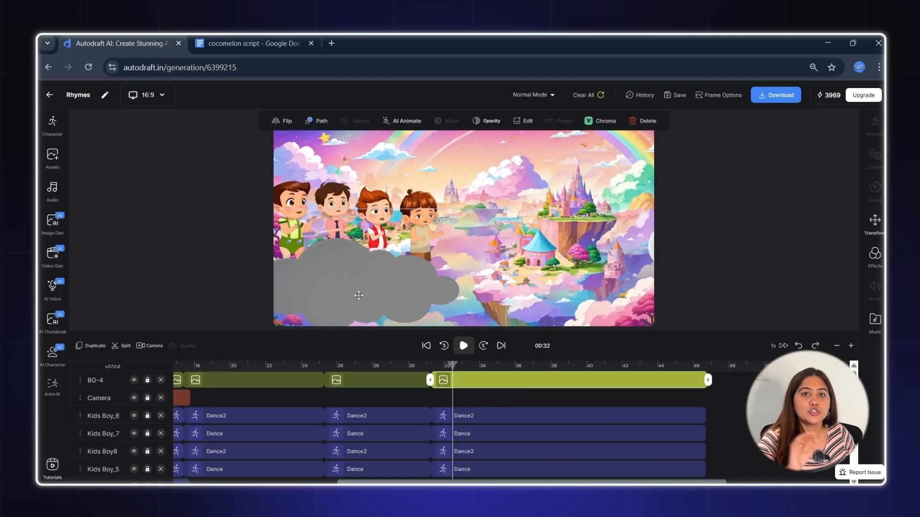
pyautogui.moveTo(359, 295); pyautogui.dragTo(480, 256)
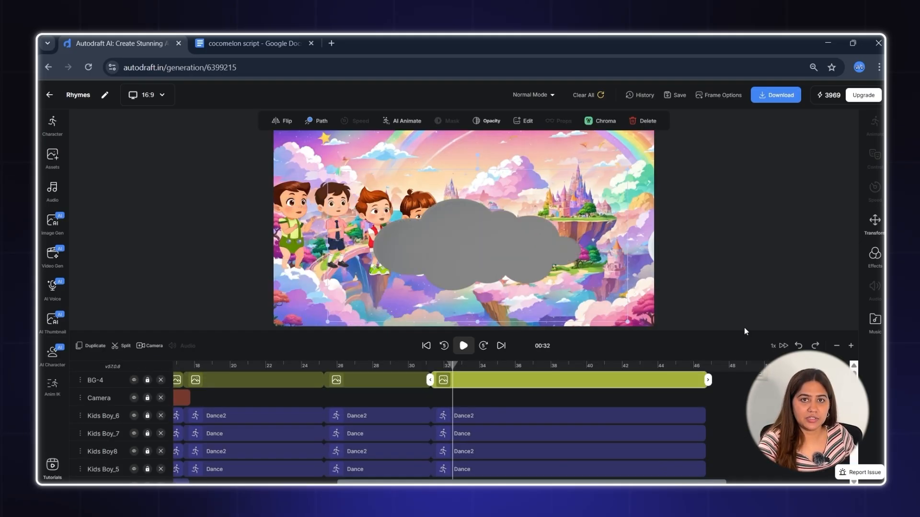
pyautogui.click(799, 346)
pyautogui.click(799, 348)
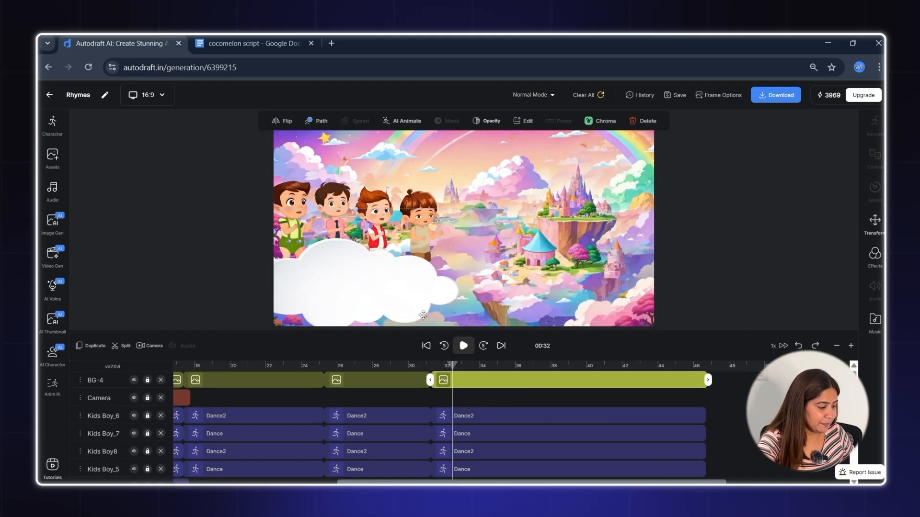
pyautogui.press('space')
pyautogui.press('space')
pyautogui.moveTo(379, 279); pyautogui.dragTo(520, 240)
pyautogui.click(798, 346)
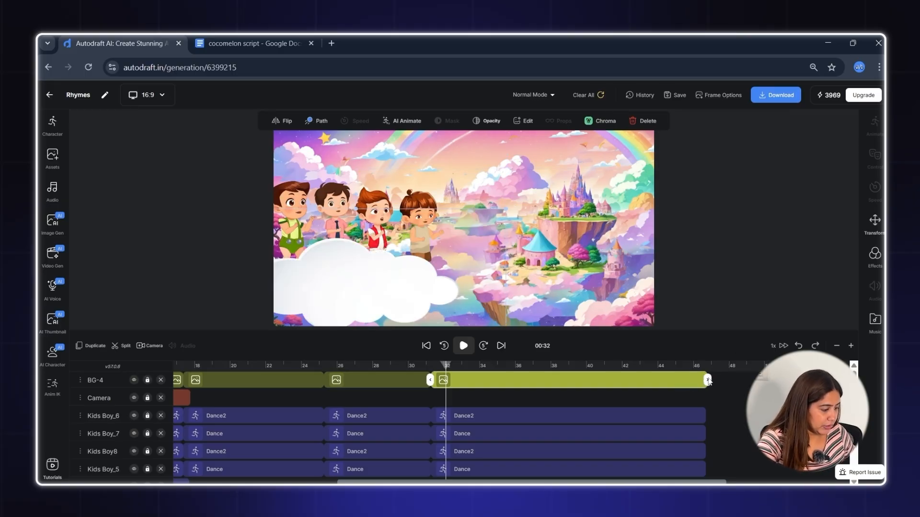
# Step: Add a motion path to the cloud in the rainbow castle scene, with a much smaller end cloud in front of the castle island
pyautogui.click(316, 123)
pyautogui.moveTo(653, 255); pyautogui.dragTo(450, 263)
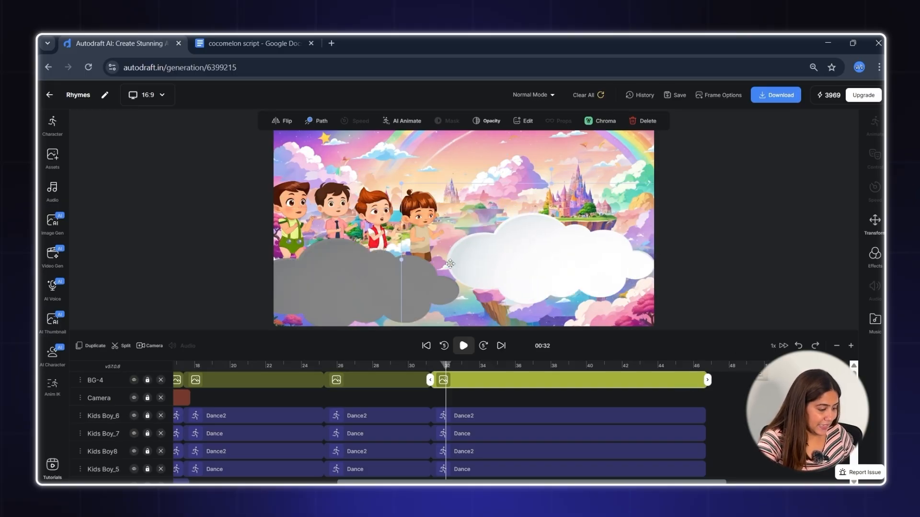
pyautogui.moveTo(446, 366); pyautogui.dragTo(439, 366)
pyautogui.moveTo(594, 273); pyautogui.dragTo(525, 224)
pyautogui.moveTo(622, 285); pyautogui.dragTo(488, 216)
pyautogui.moveTo(397, 180); pyautogui.dragTo(548, 268)
pyautogui.moveTo(515, 292); pyautogui.dragTo(555, 256)
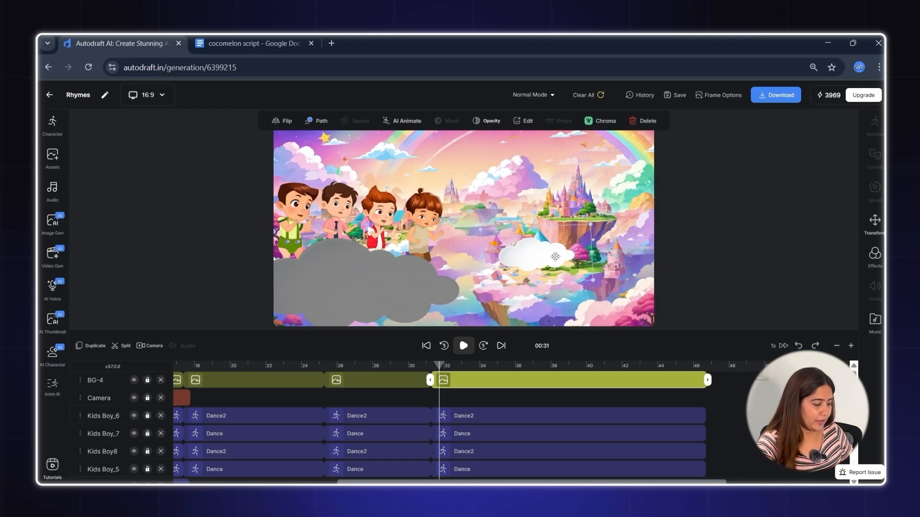
# Step: Give Kids Boy_6's last clip a motion path ending small at the small cloud's right side, and lock the BG-4 layer
pyautogui.click(468, 421)
pyautogui.moveTo(646, 148); pyautogui.dragTo(505, 233)
pyautogui.click(505, 233)
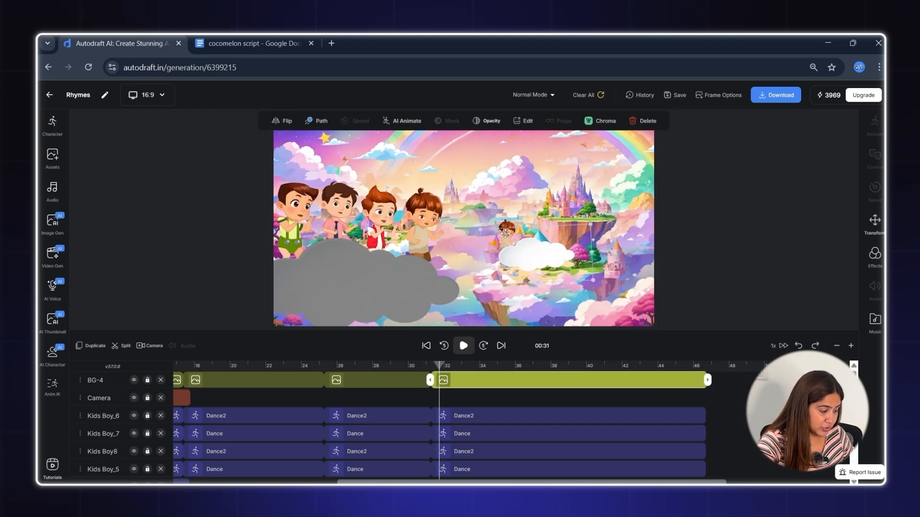
pyautogui.click(147, 381)
pyautogui.click(511, 234)
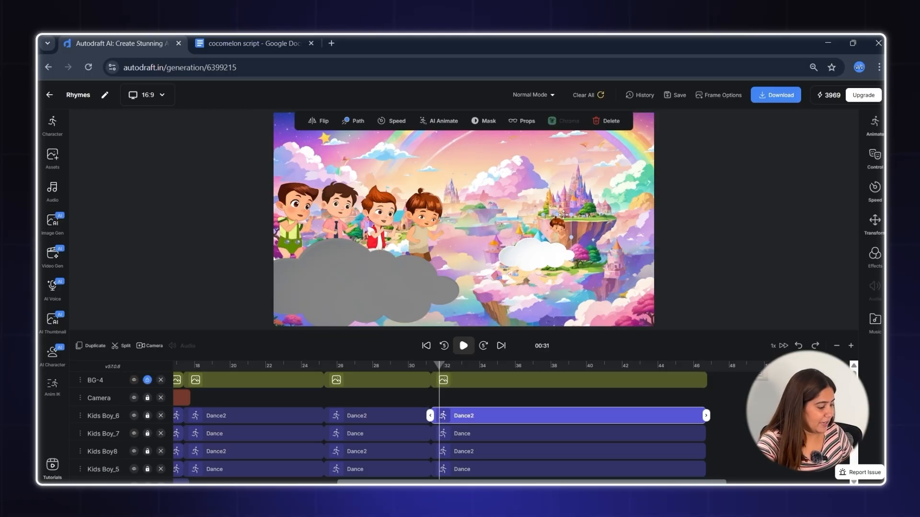
# Step: Give Kids Boy_5's last clip a motion path ending small on the small cloud, just left of Kids Boy_6
pyautogui.click(379, 232)
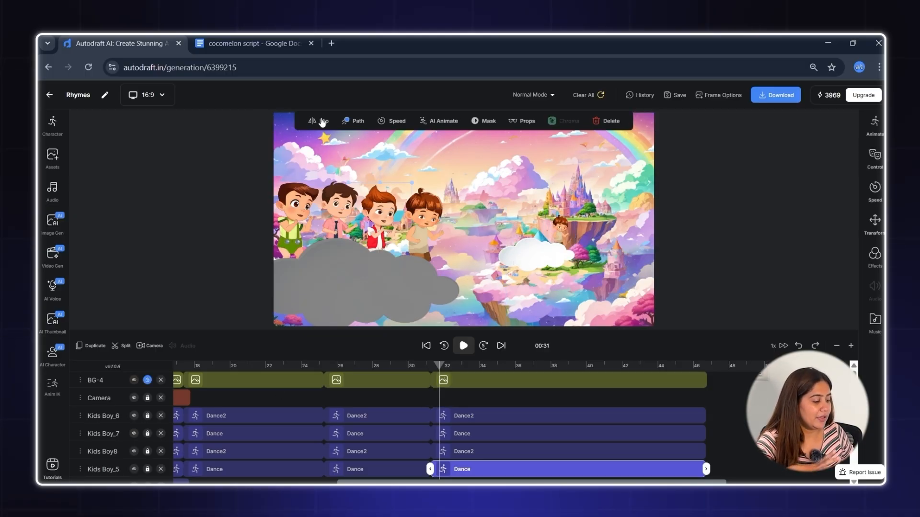
pyautogui.hotkey('ctrl', 'v')
pyautogui.moveTo(632, 158); pyautogui.dragTo(527, 232)
pyautogui.moveTo(559, 163); pyautogui.dragTo(536, 184)
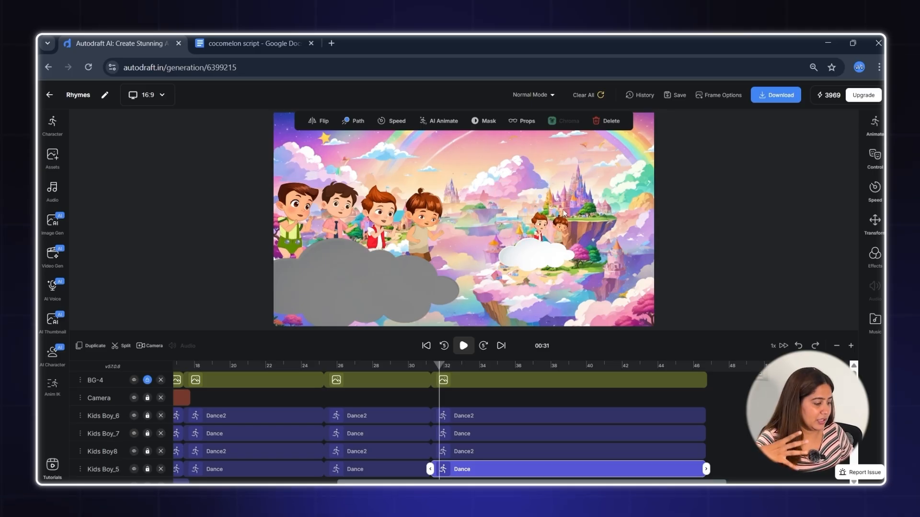
# Step: Give the last Kids Boy8 and Kids Boy_7 clips motion paths ending on the small cloud's left half, and play back the scene
pyautogui.click(339, 213)
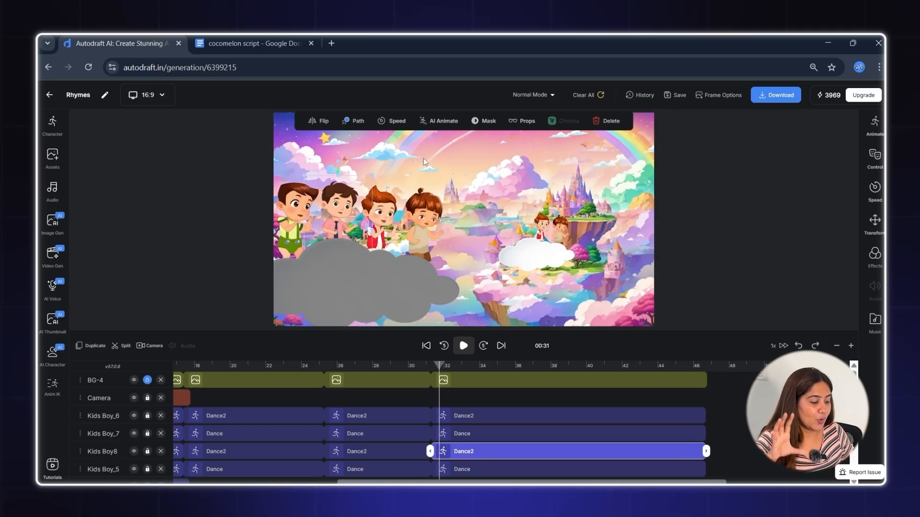
pyautogui.moveTo(620, 161); pyautogui.dragTo(554, 214)
pyautogui.moveTo(589, 137); pyautogui.dragTo(549, 200)
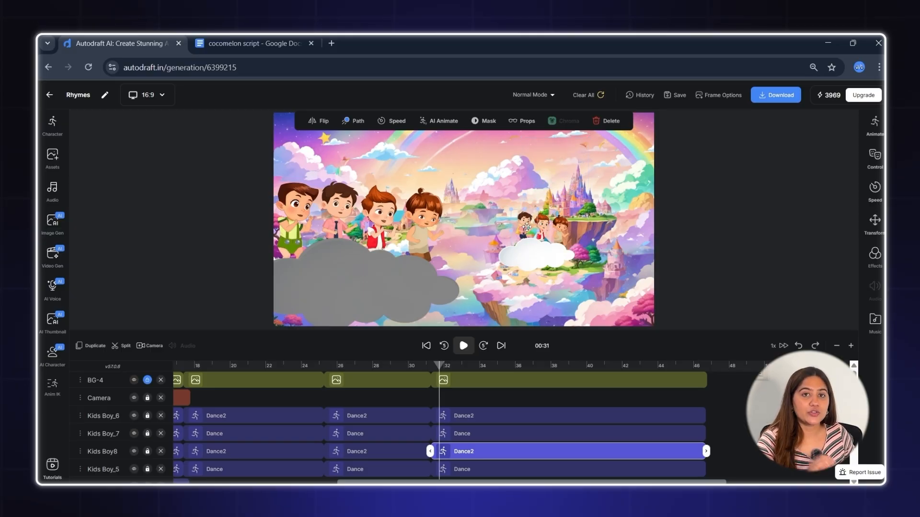
pyautogui.click(297, 220)
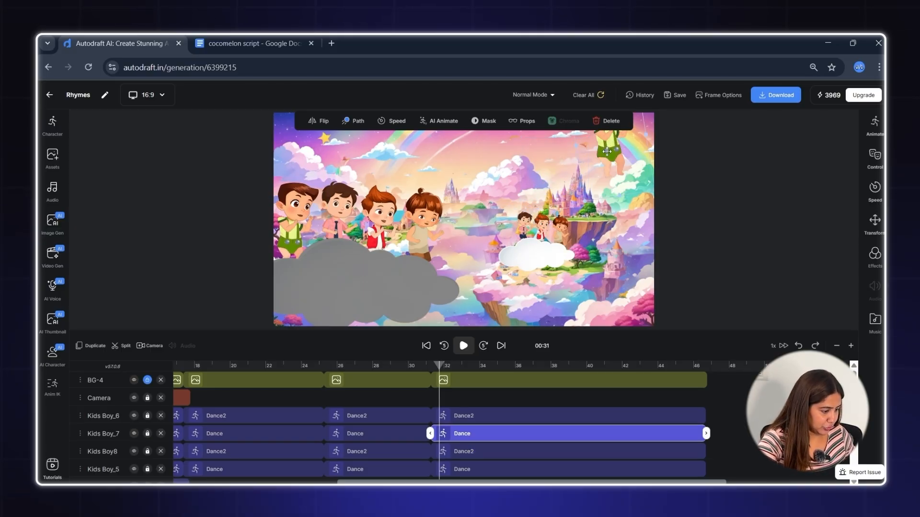
pyautogui.moveTo(606, 152); pyautogui.dragTo(495, 209)
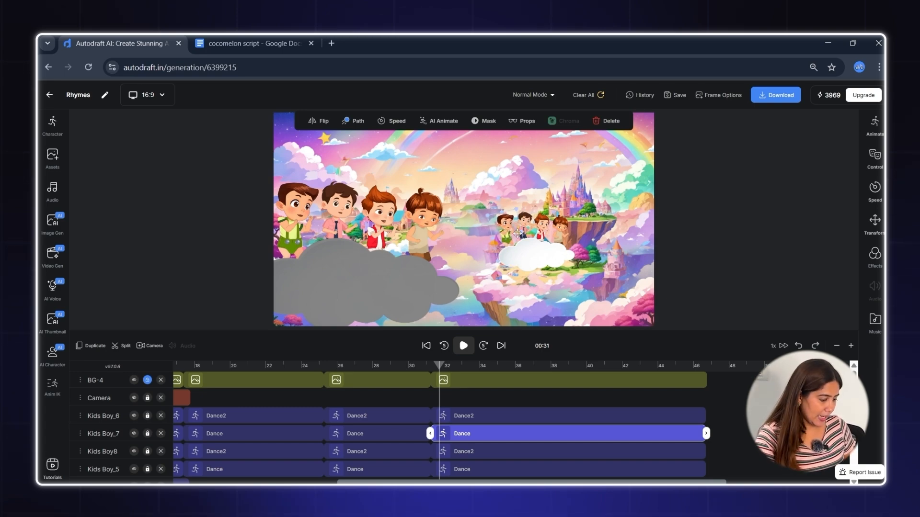
pyautogui.press('space')
pyautogui.scroll(-2, 442, 372)
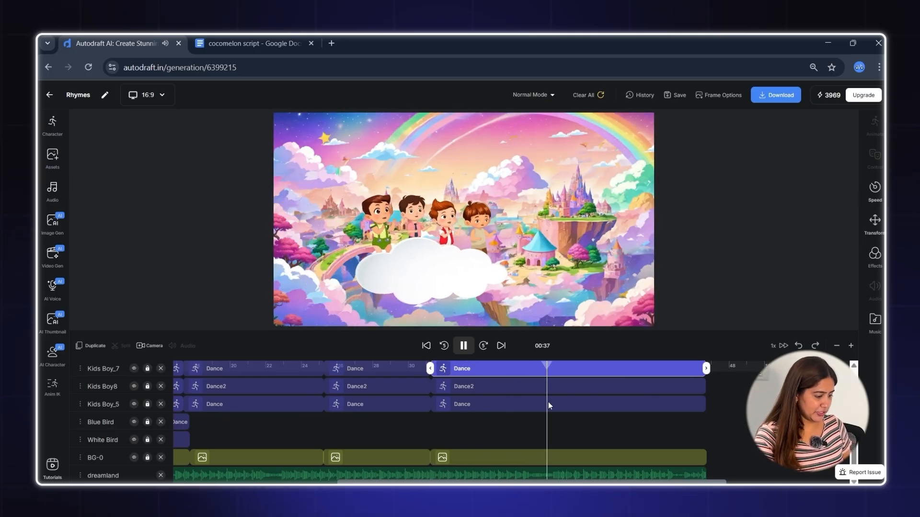
pyautogui.press('space')
# Step: Add a camera clip at the start of the castle scene and extend it to the end of the last BG-4 clip
pyautogui.click(146, 347)
pyautogui.click(463, 401)
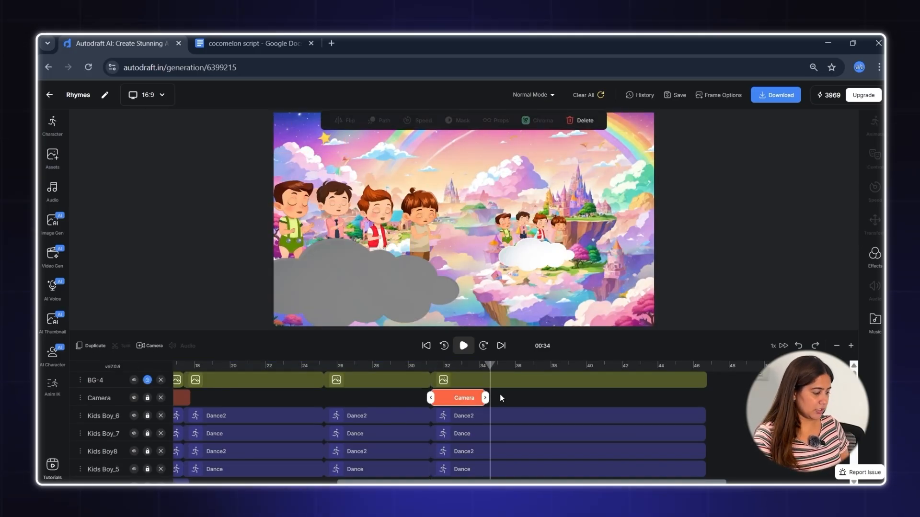
pyautogui.moveTo(483, 397); pyautogui.dragTo(705, 398)
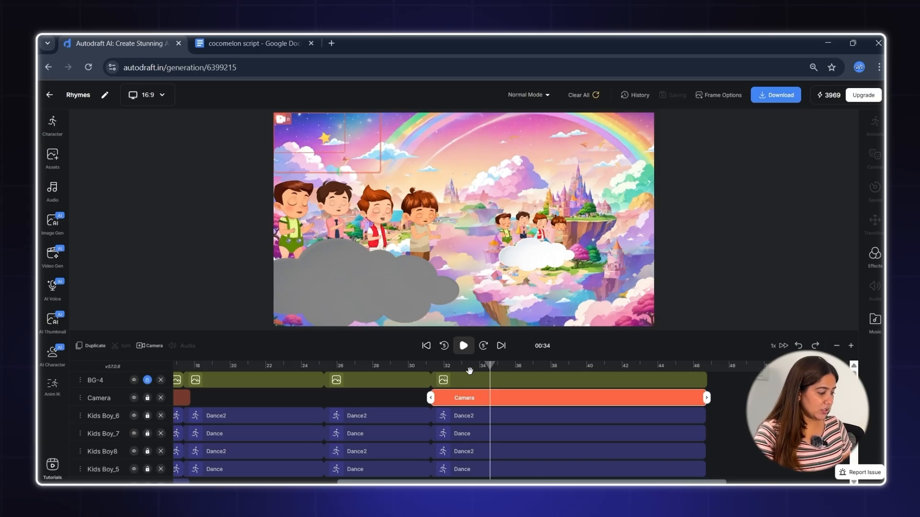
# Step: Move camera frame B near the small cloud and enlarge frame A around the four boys on the large cloud
pyautogui.moveTo(282, 120); pyautogui.dragTo(522, 188)
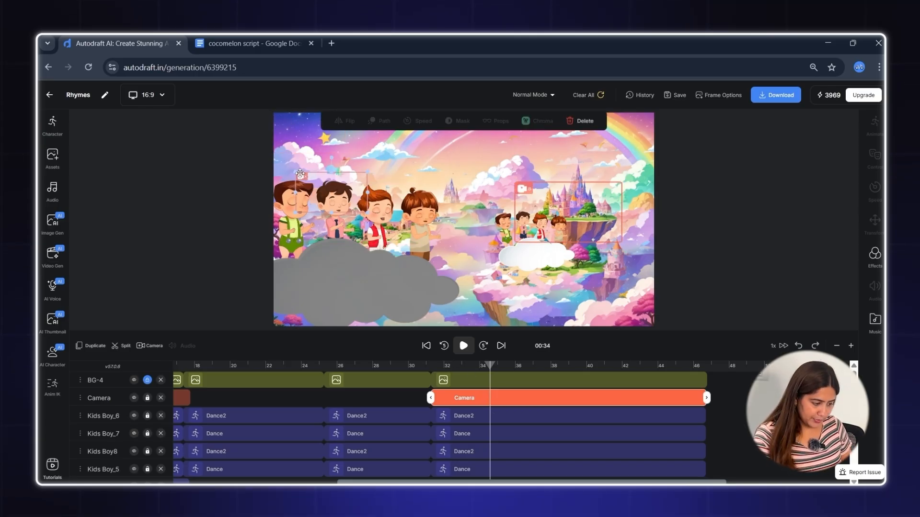
pyautogui.moveTo(362, 212); pyautogui.dragTo(464, 297)
pyautogui.moveTo(380, 175)
pyautogui.mouseDown()
pyautogui.moveTo(369, 184)
pyautogui.moveTo(365, 175)
pyautogui.mouseUp()
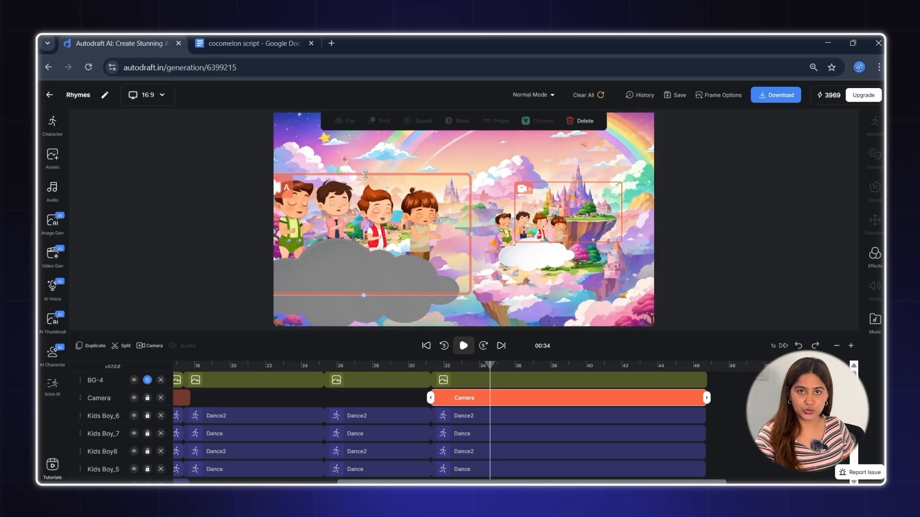
# Step: Enlarge and reposition camera frame B until it covers nearly the whole castle scene
pyautogui.moveTo(525, 193); pyautogui.dragTo(480, 175)
pyautogui.moveTo(581, 230); pyautogui.dragTo(672, 307)
pyautogui.moveTo(499, 180); pyautogui.dragTo(433, 181)
pyautogui.moveTo(539, 248); pyautogui.dragTo(642, 322)
pyautogui.moveTo(301, 127); pyautogui.dragTo(306, 129)
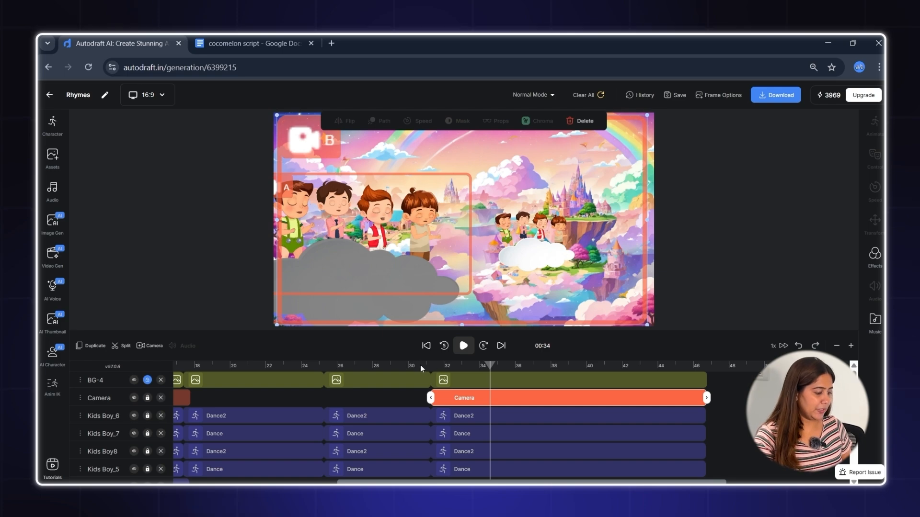
# Step: Fine-tune camera frames A and B toward the scene's left edge, and play back the camera move from 31 seconds
pyautogui.click(447, 366)
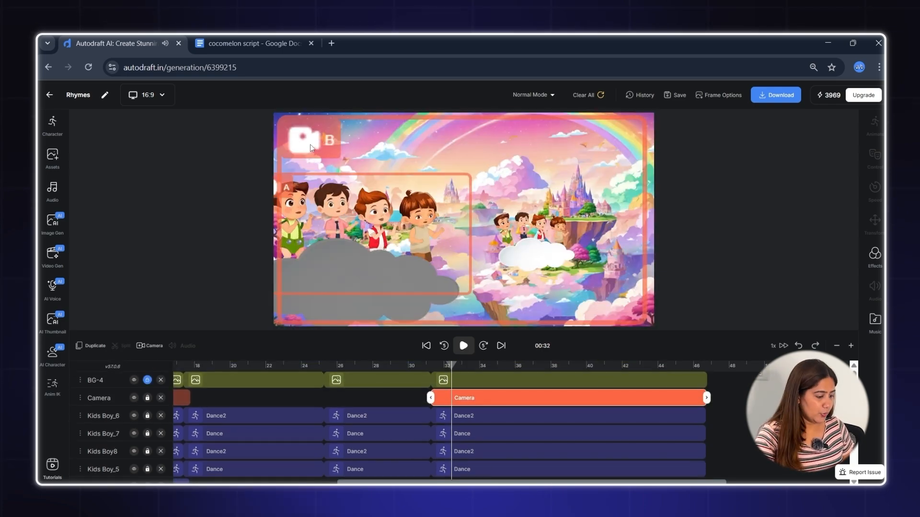
pyautogui.click(300, 184)
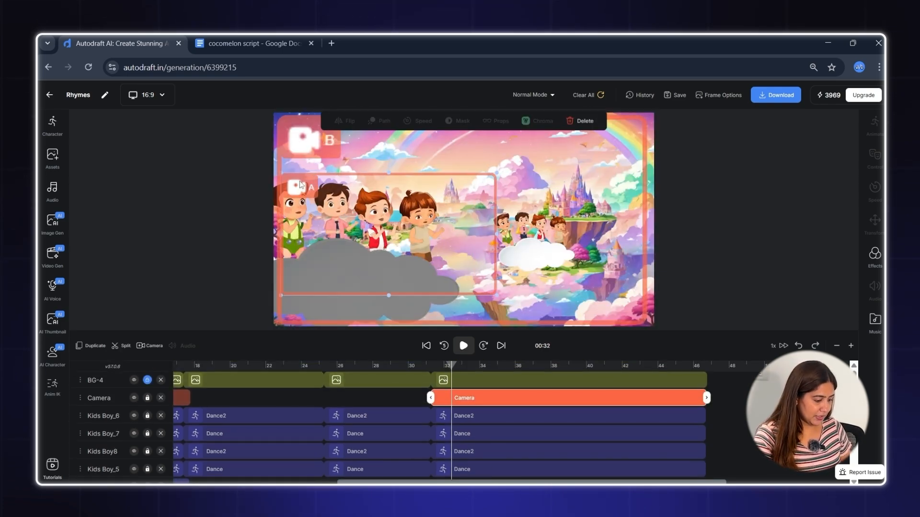
pyautogui.moveTo(300, 184); pyautogui.dragTo(294, 184)
pyautogui.click(308, 134)
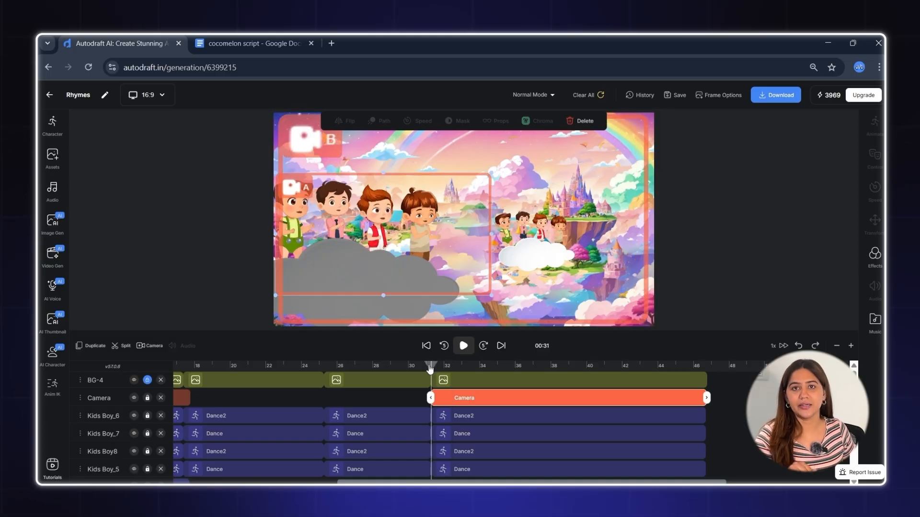
pyautogui.press('space')
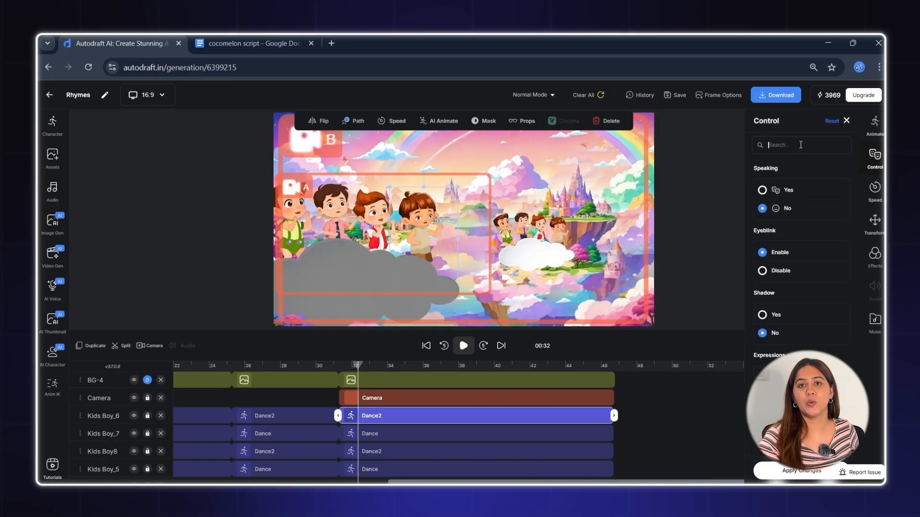
# Step: Change the animation of Kids Boy_6's last clip to Claping and preview it
pyautogui.click(876, 125)
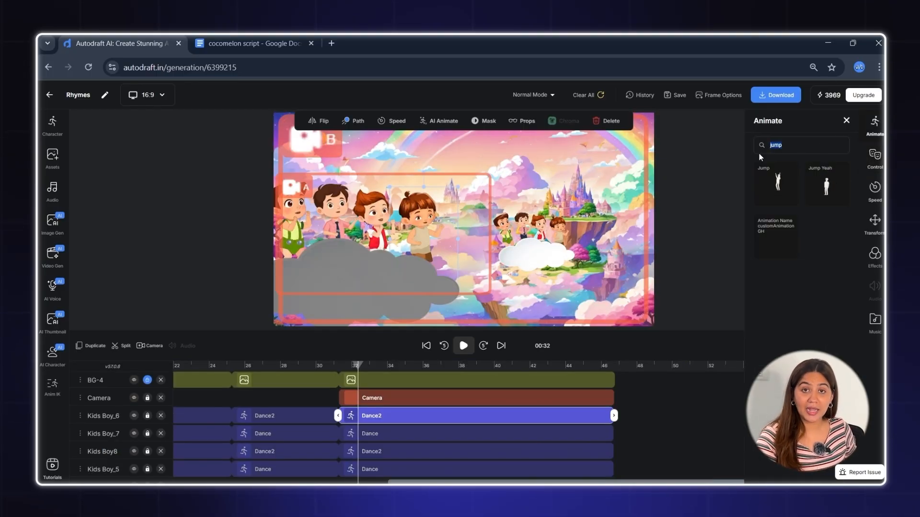
pyautogui.write('clap')
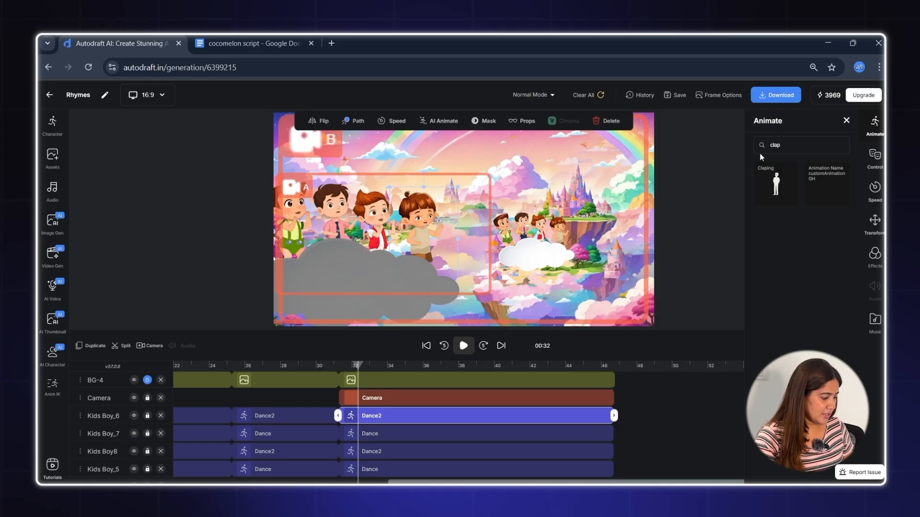
pyautogui.click(782, 193)
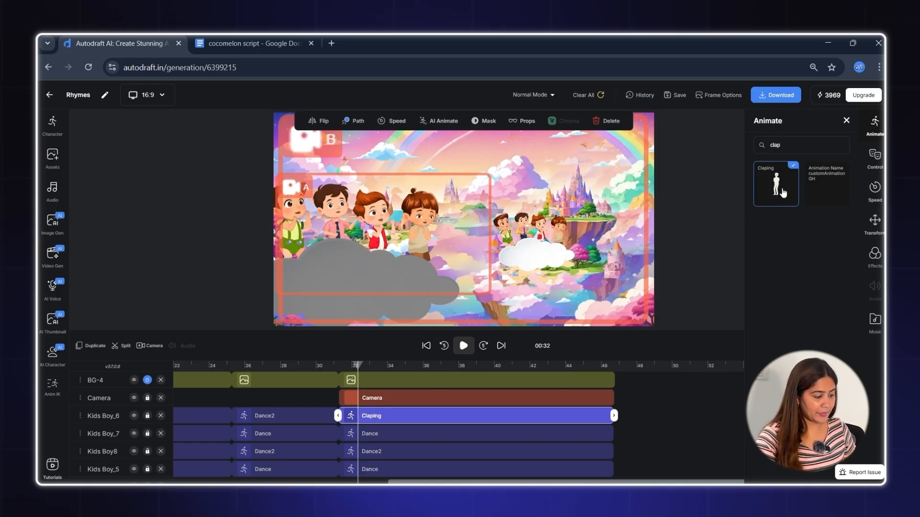
pyautogui.press('space')
pyautogui.press('space')
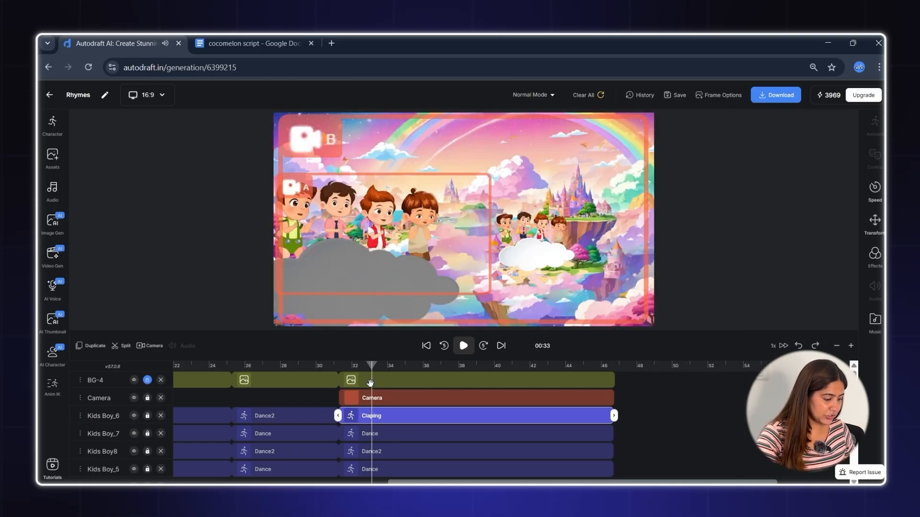
# Step: Play back the castle scene from 32 seconds to check the clapping animation of Kids Boy_6
pyautogui.moveTo(375, 370); pyautogui.dragTo(356, 369)
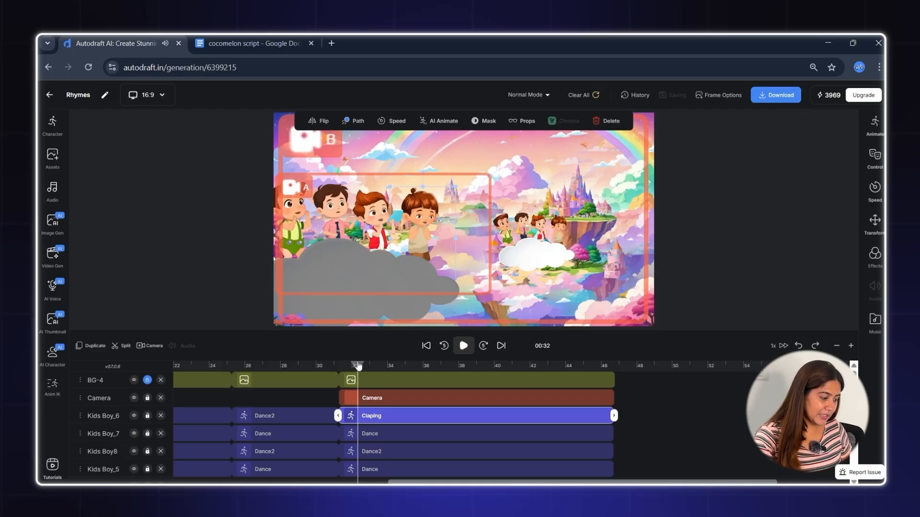
pyautogui.press('space')
pyautogui.scroll(-3, 364, 367)
pyautogui.press('space')
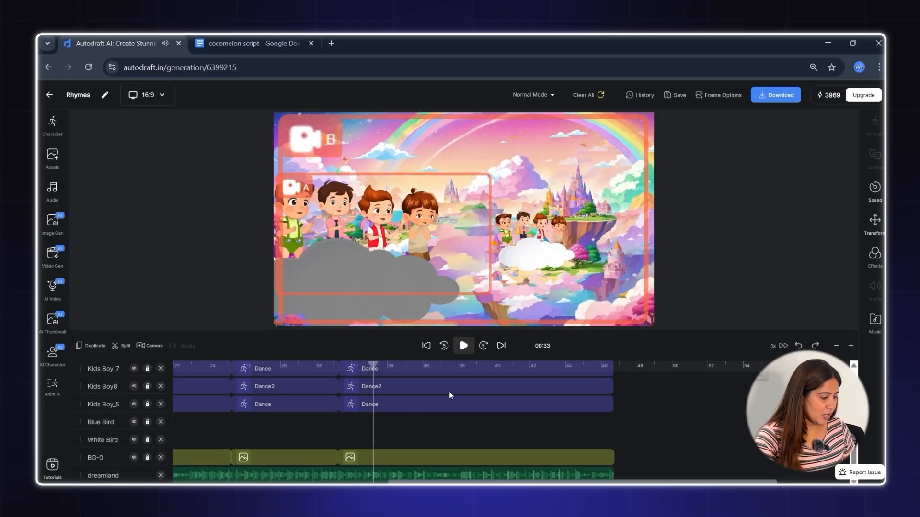
# Step: Change the animation of the last clips of Kids Boy_7, Kids Boy8 and Kids Boy_5 to Claping
pyautogui.scroll(3, 409, 427)
pyautogui.click(410, 433)
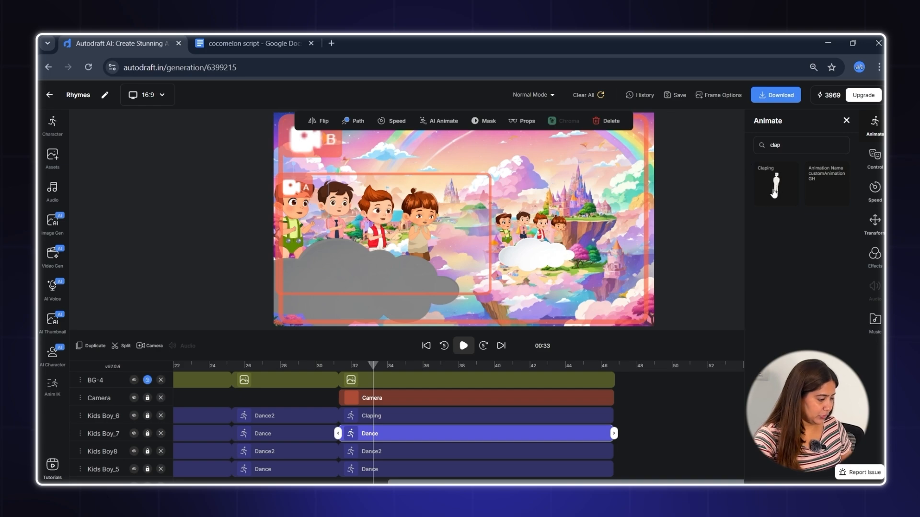
pyautogui.click(775, 190)
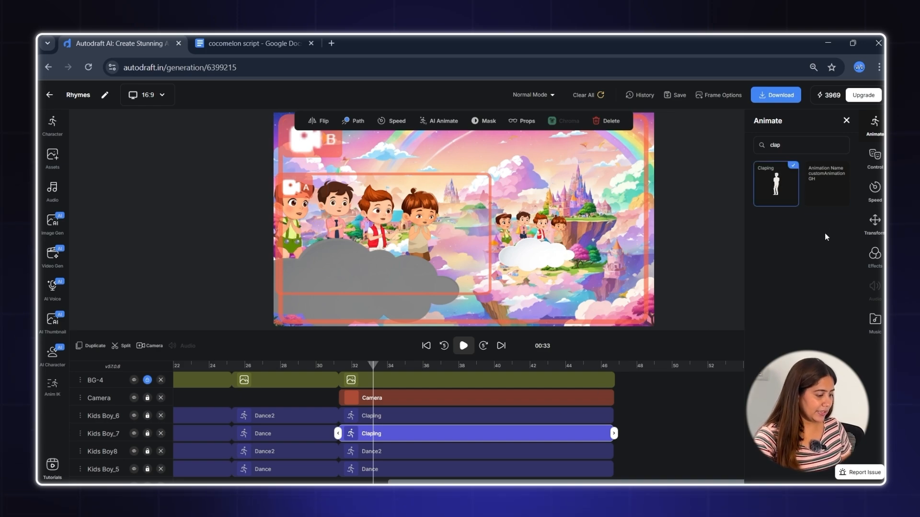
pyautogui.click(439, 451)
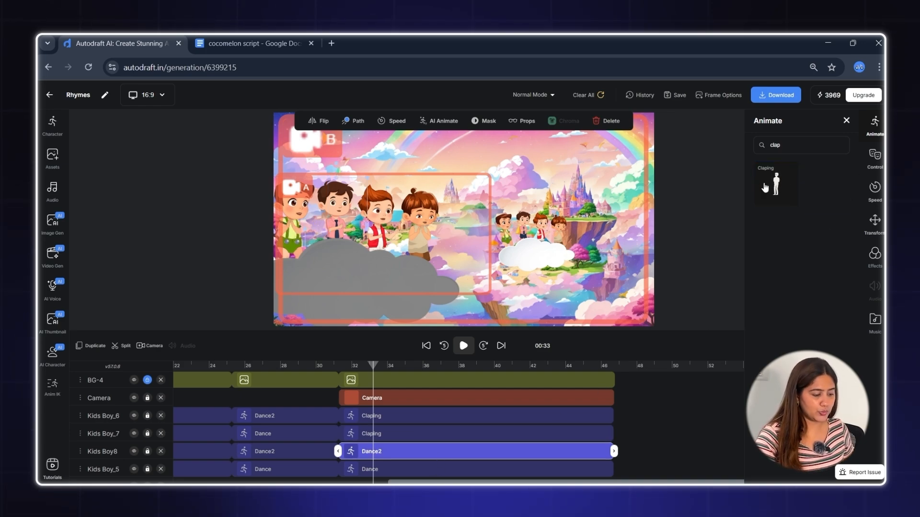
pyautogui.click(765, 187)
pyautogui.click(409, 475)
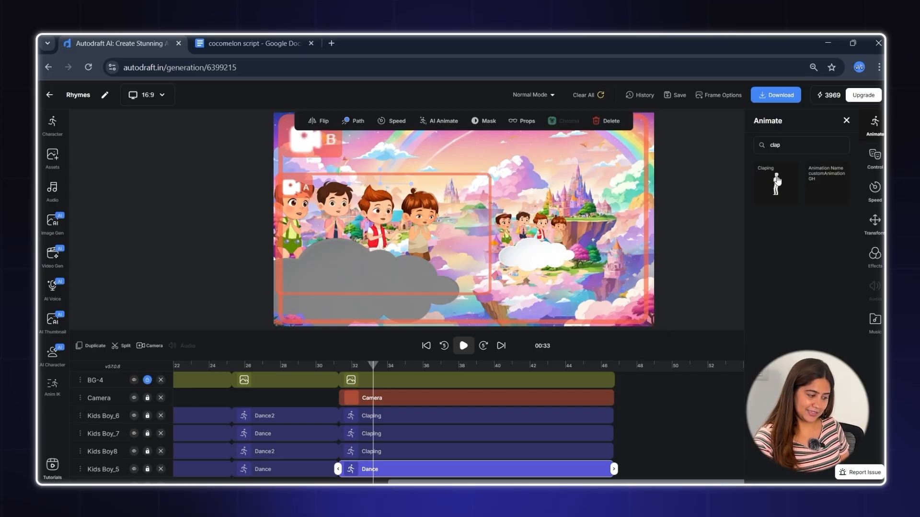
pyautogui.click(777, 181)
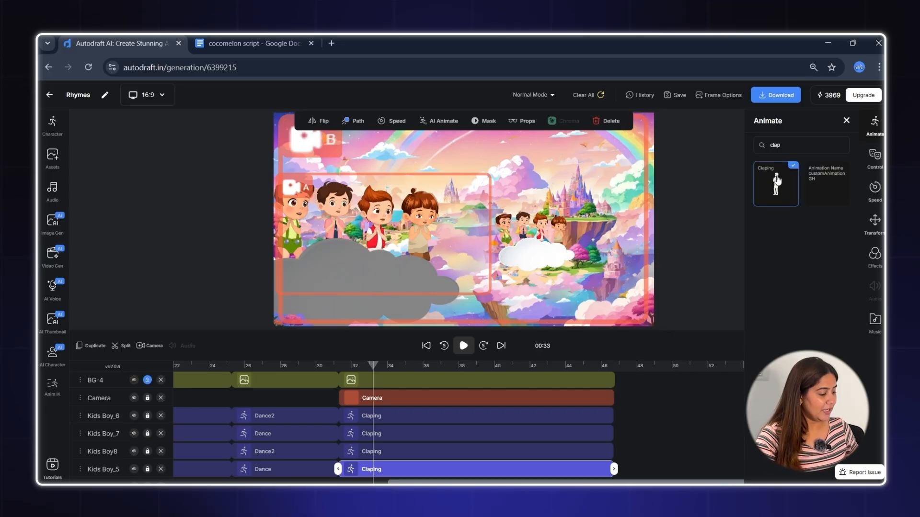
pyautogui.click(846, 122)
# Step: Play back the transition from the night sky into the castle scene from about 30 seconds to check all four clapping boys
pyautogui.click(308, 369)
pyautogui.press('space')
pyautogui.scroll(-2, 308, 383)
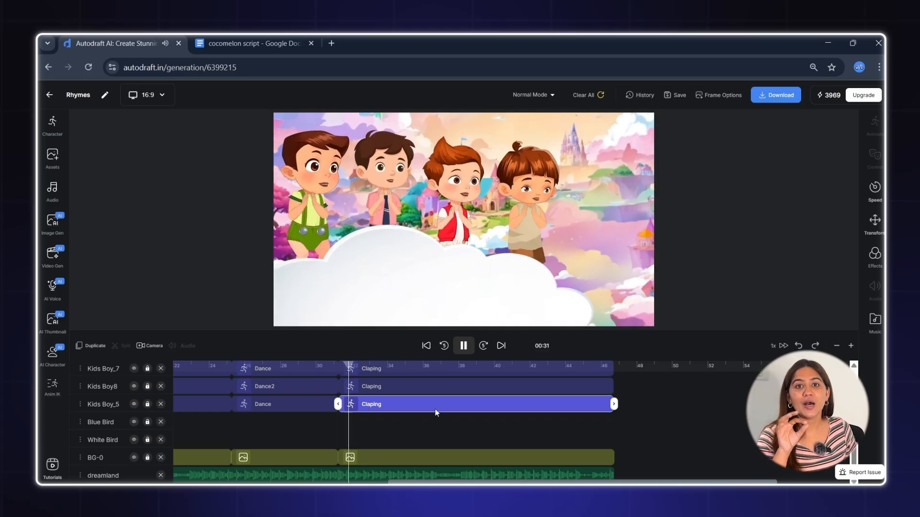
pyautogui.press('space')
pyautogui.scroll(3, 333, 364)
pyautogui.click(333, 364)
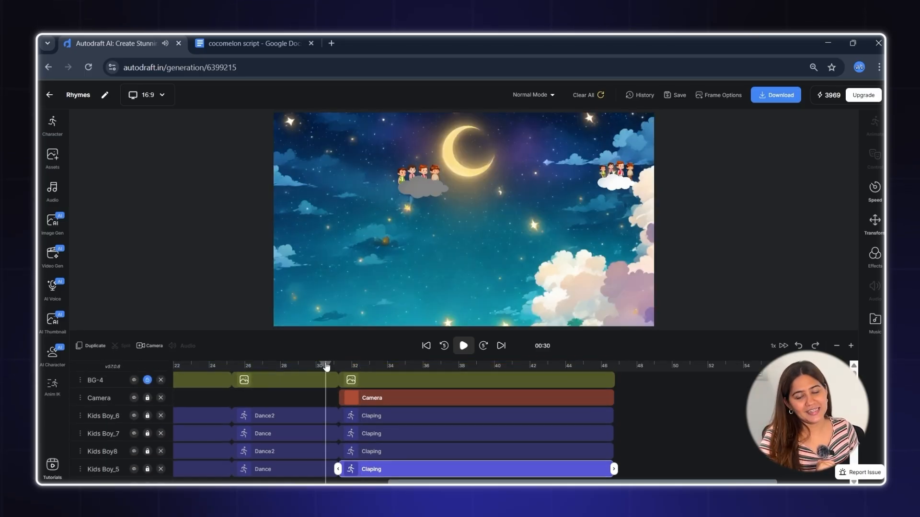
pyautogui.press('space')
pyautogui.scroll(-3, 332, 412)
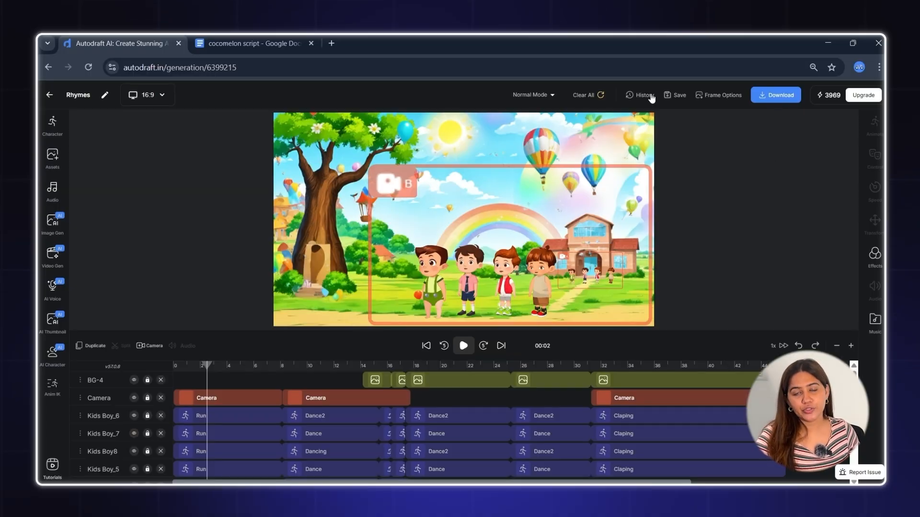
# Step: Open the download quality options for the finished rhyme video
pyautogui.click(766, 100)
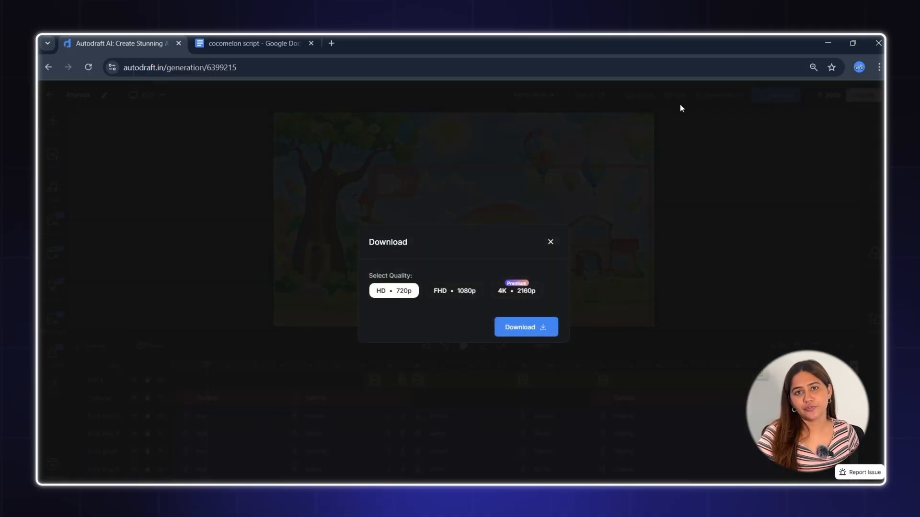